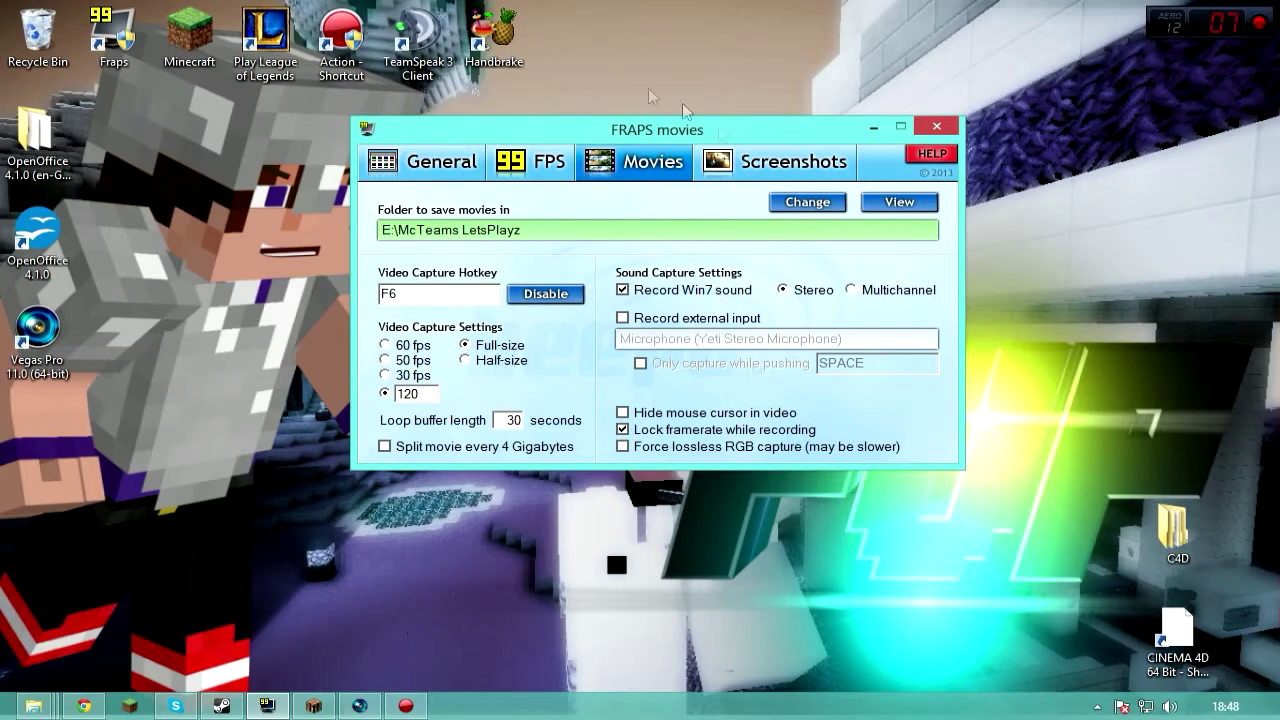
{"action": "left_click_drag", "start_coordinate": [675, 147], "coordinate": [603, 137]}
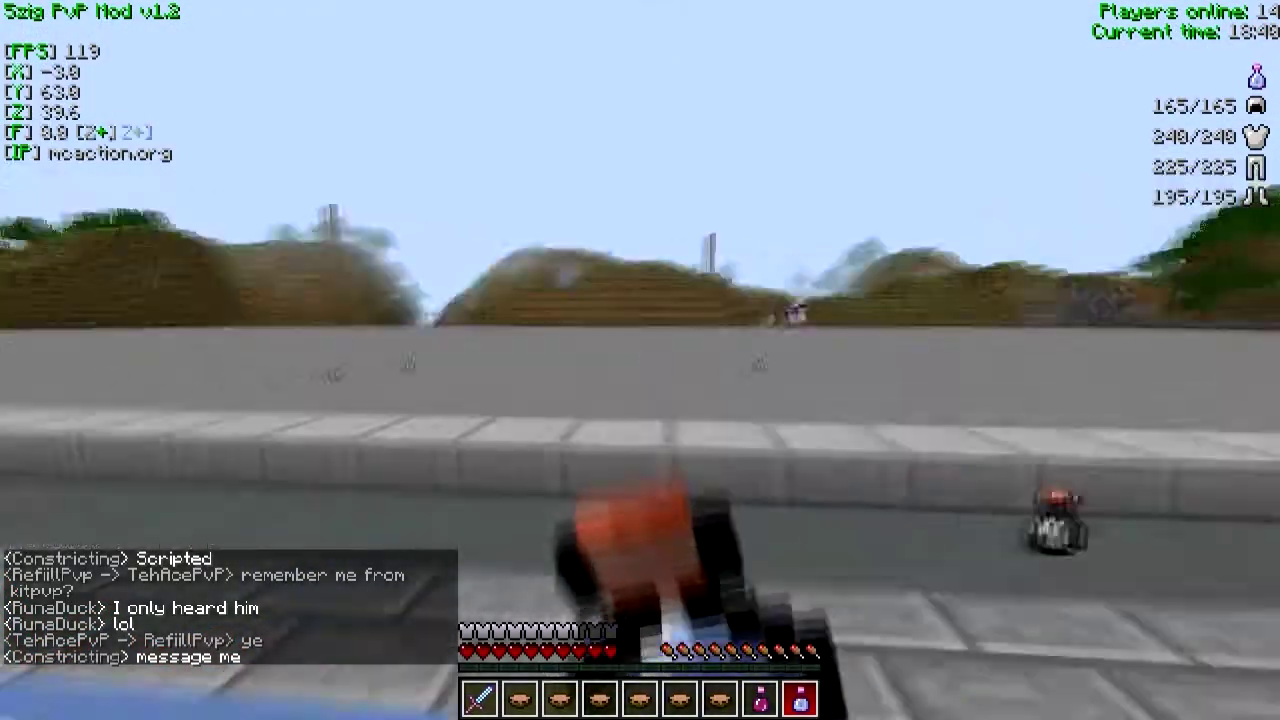
- Drink the Potion of Strength, restock the emptied hotbar slots with mushroom stew and ready the diamond sword
{"action": "key", "text": "q"}
{"action": "key", "text": "8"}
{"action": "right_click", "coordinate": [640, 360]}
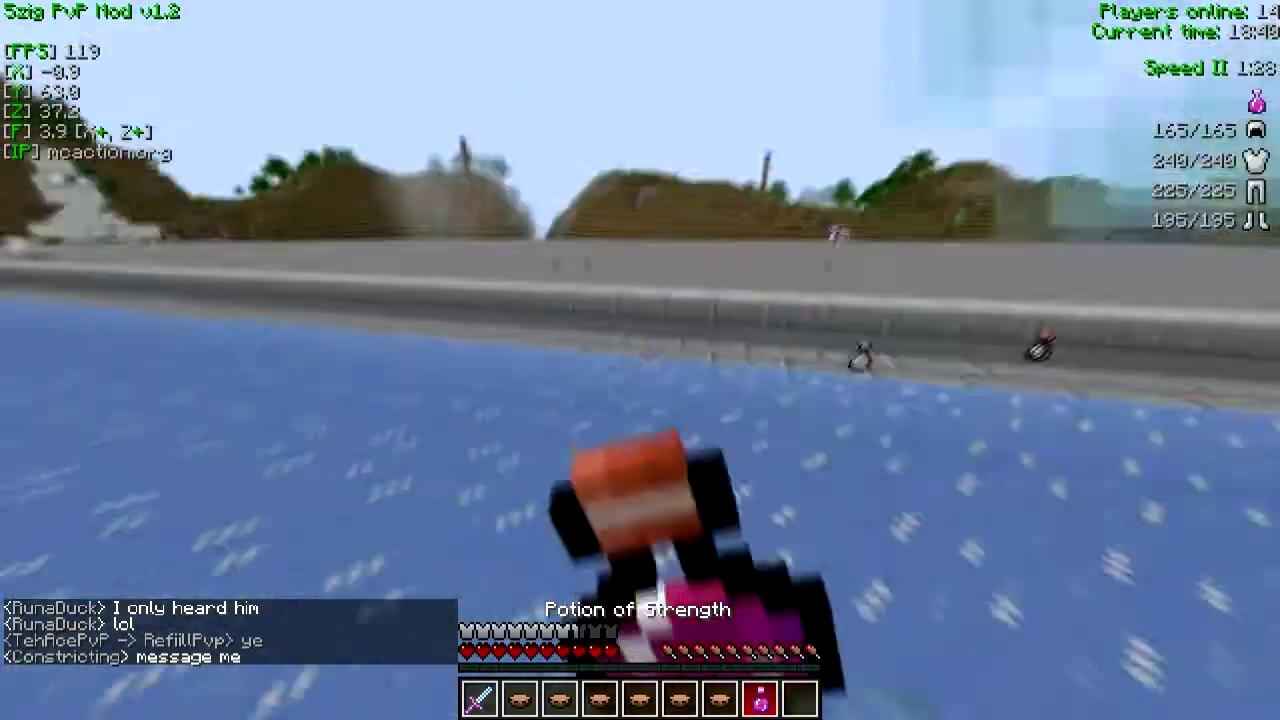
{"action": "key", "text": "e"}
{"action": "key", "text": "e"}
{"action": "key", "text": "1"}
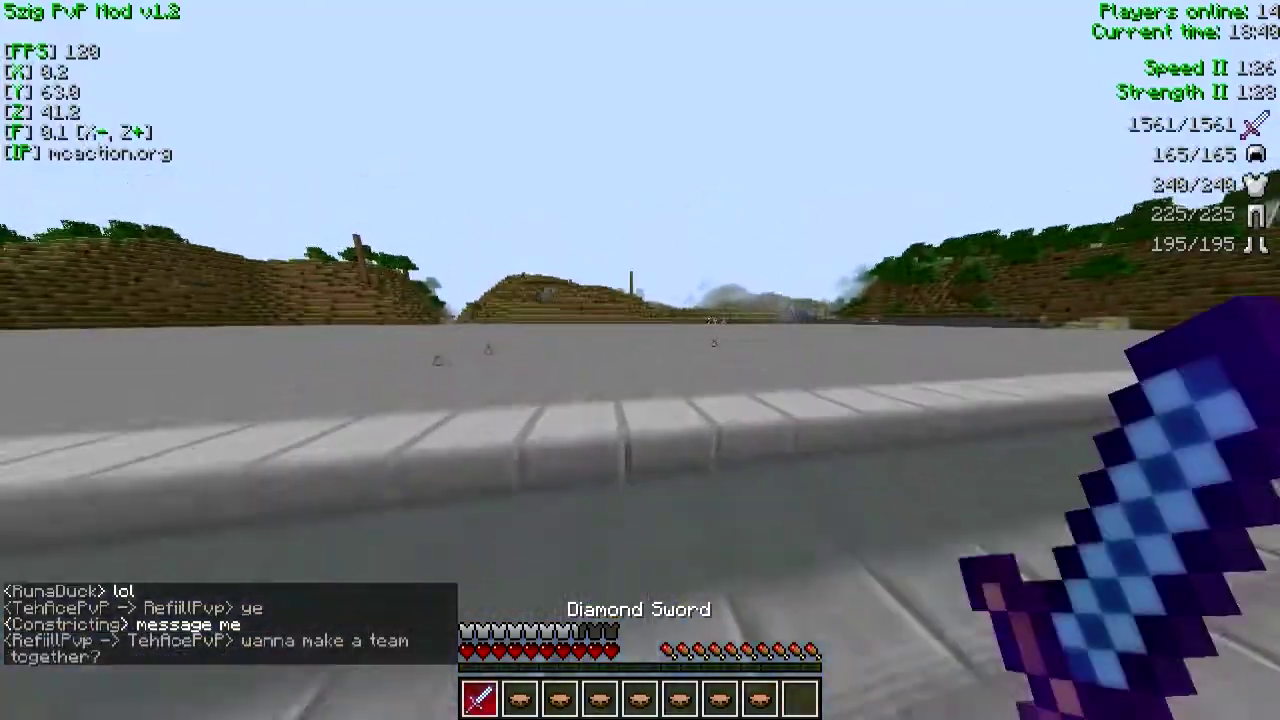
{"action": "key", "text": "e"}
{"action": "key", "text": "e"}
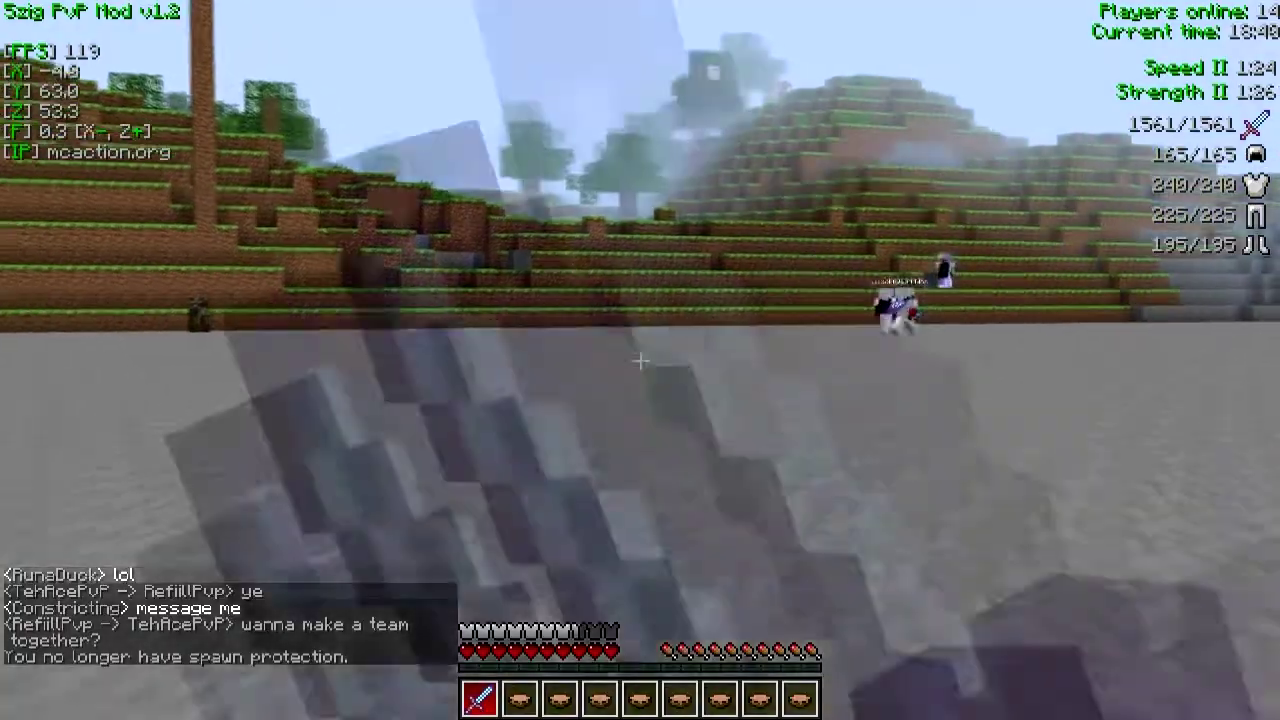
- Run out of spawn across the open field swinging the sword, and check behind with the third-person view
{"action": "left_click", "coordinate": [640, 360]}
{"action": "left_click", "coordinate": [640, 360]}
{"action": "left_click", "coordinate": [640, 360]}
{"action": "left_click", "coordinate": [640, 360]}
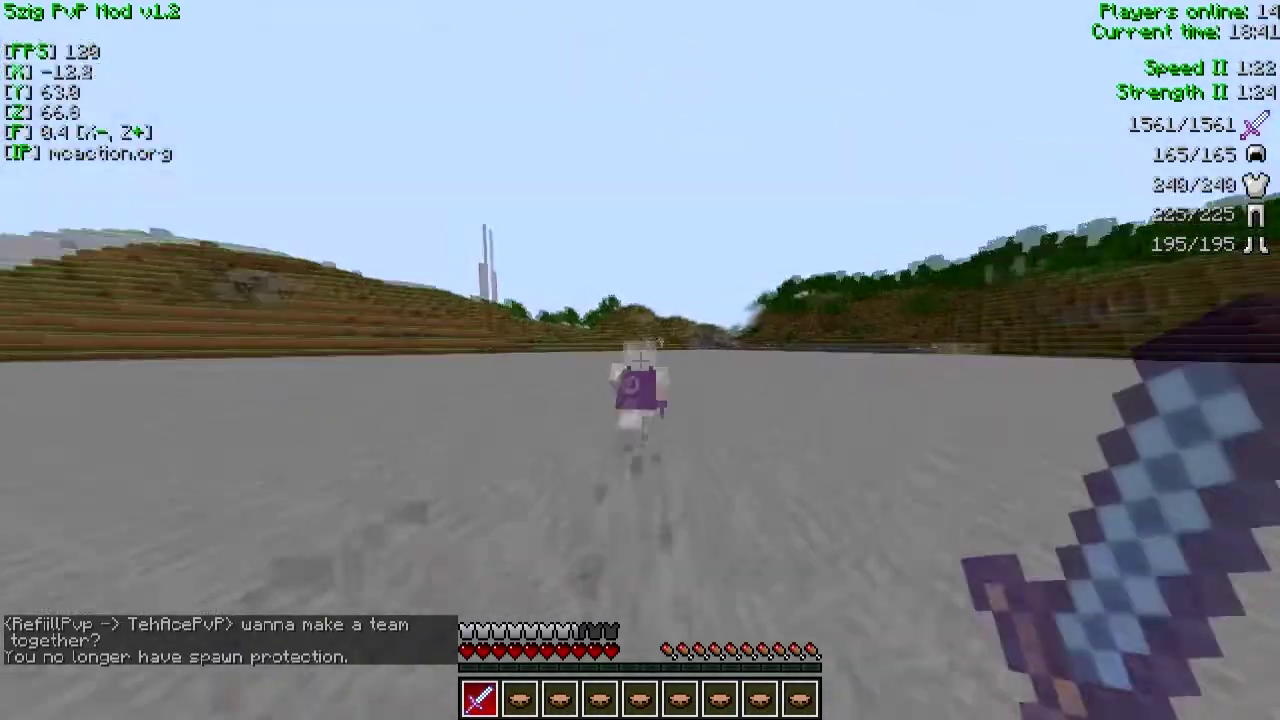
{"action": "key", "text": "F5"}
{"action": "key", "text": "c"}
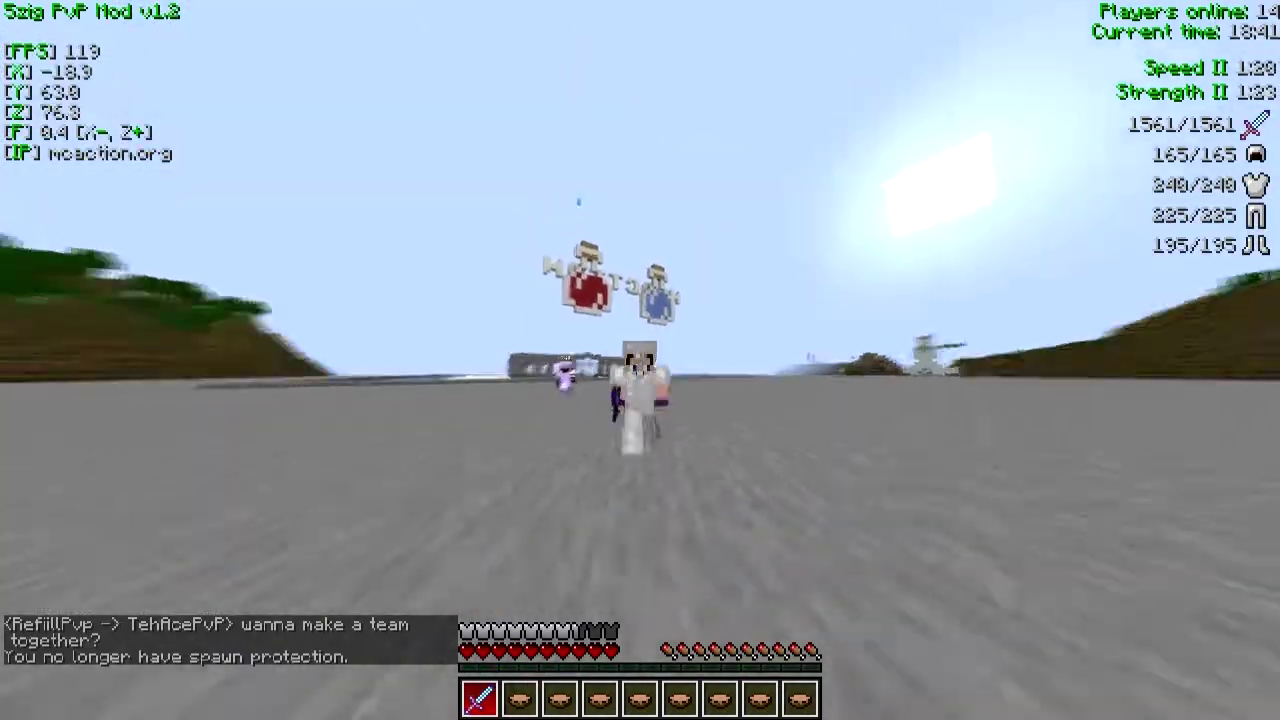
- Turn on the pursuing player and strike them repeatedly with the diamond sword
{"action": "key", "text": "w"}
{"action": "left_click", "coordinate": [640, 360]}
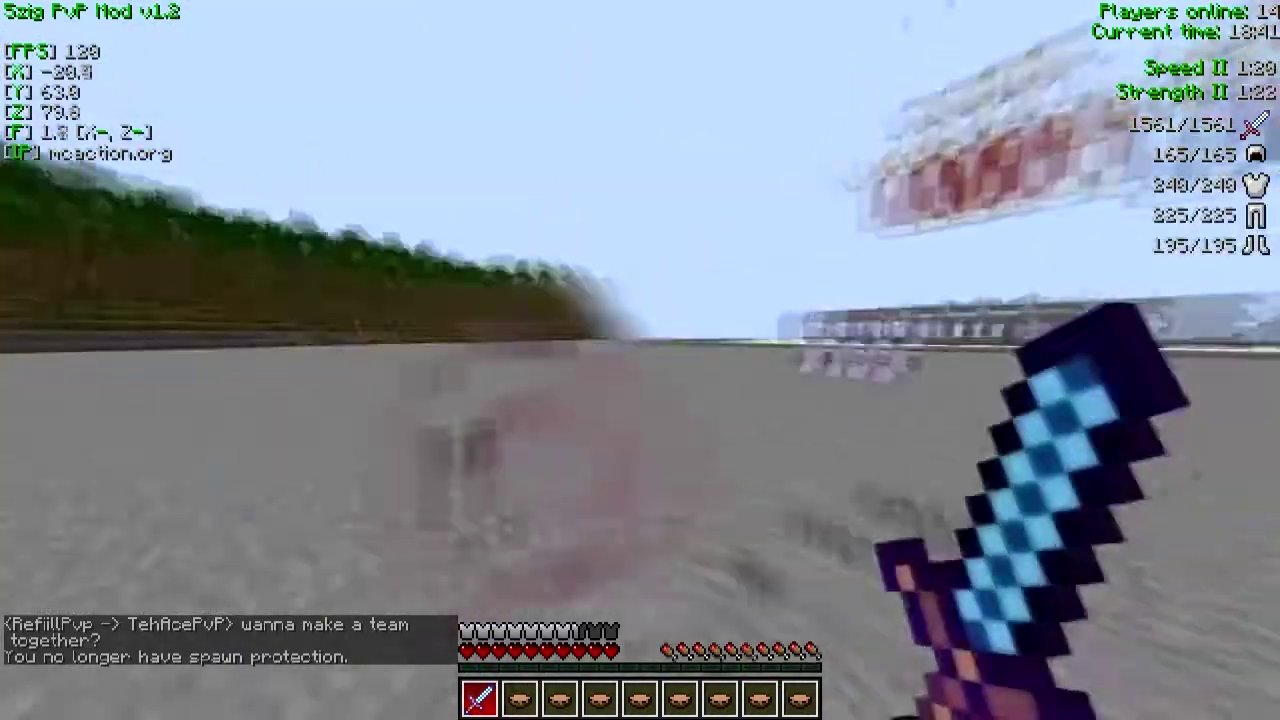
{"action": "left_click", "coordinate": [640, 360]}
{"action": "left_click", "coordinate": [640, 360]}
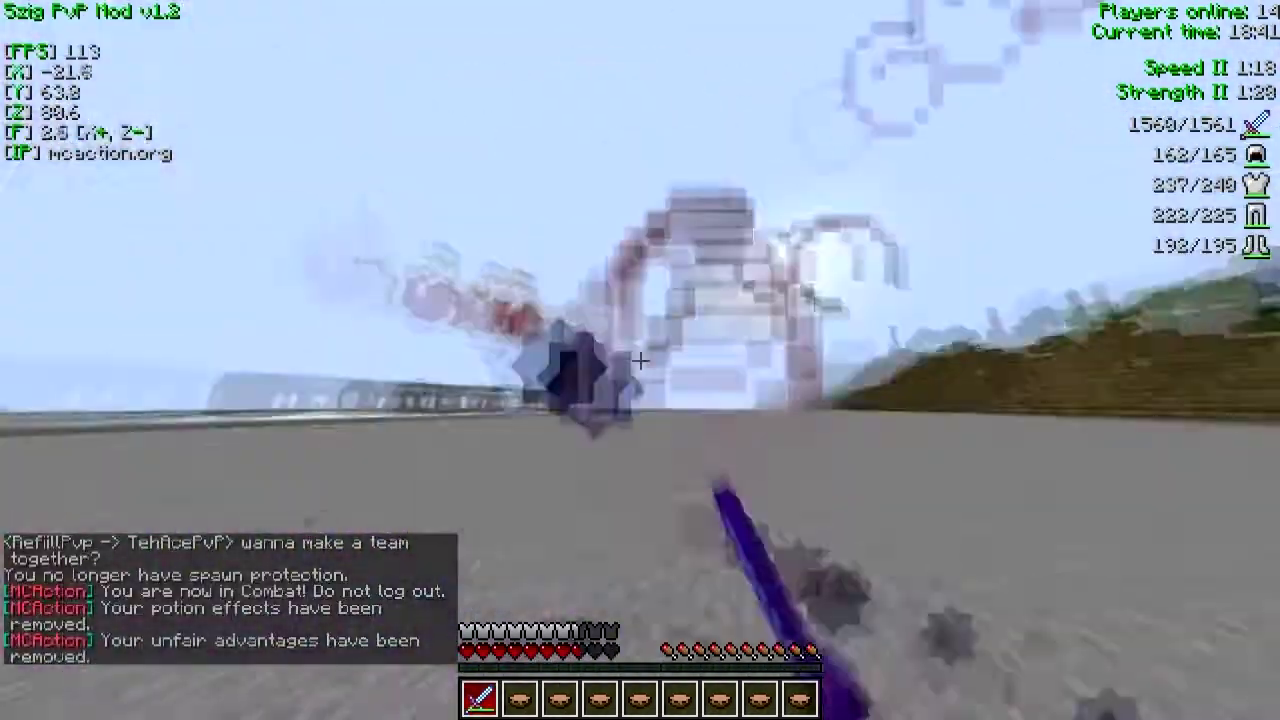
{"action": "left_click", "coordinate": [640, 360]}
{"action": "left_click", "coordinate": [640, 360]}
{"action": "left_click", "coordinate": [640, 360]}
{"action": "left_click", "coordinate": [640, 360]}
- Restore health with two mushroom stews from the hotbar and switch back to the diamond sword
{"action": "key", "text": "2"}
{"action": "right_click", "coordinate": [640, 360]}
{"action": "key", "text": "3"}
{"action": "right_click", "coordinate": [640, 360]}
{"action": "key", "text": "1"}
- Discard several mushroom stews from the inventory to free slots for the defeated player's dropped gear
{"action": "key", "text": "e"}
{"action": "left_click", "coordinate": [687, 414]}
{"action": "left_click", "coordinate": [795, 450]}
{"action": "left_click", "coordinate": [795, 378]}
{"action": "left_click", "coordinate": [723, 378]}
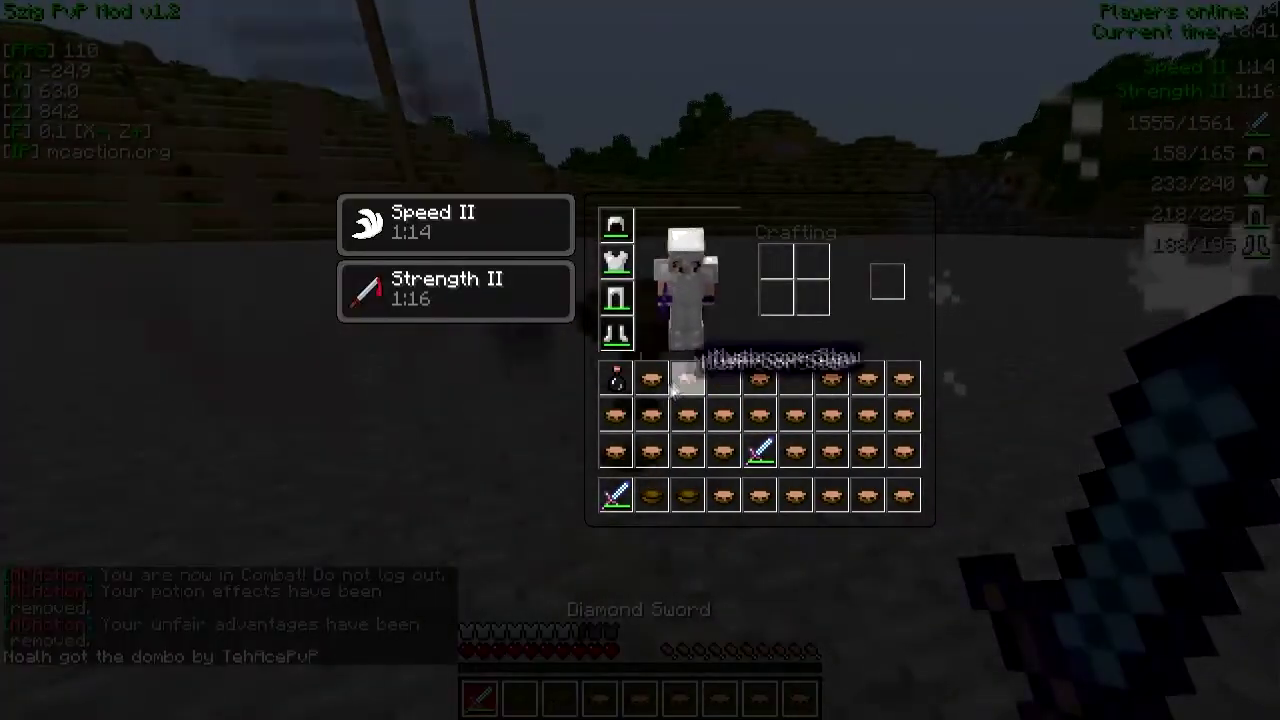
{"action": "key", "text": "e"}
- Equip the looted enchanted chestplate and boots in place of the plain ones
{"action": "key", "text": "e"}
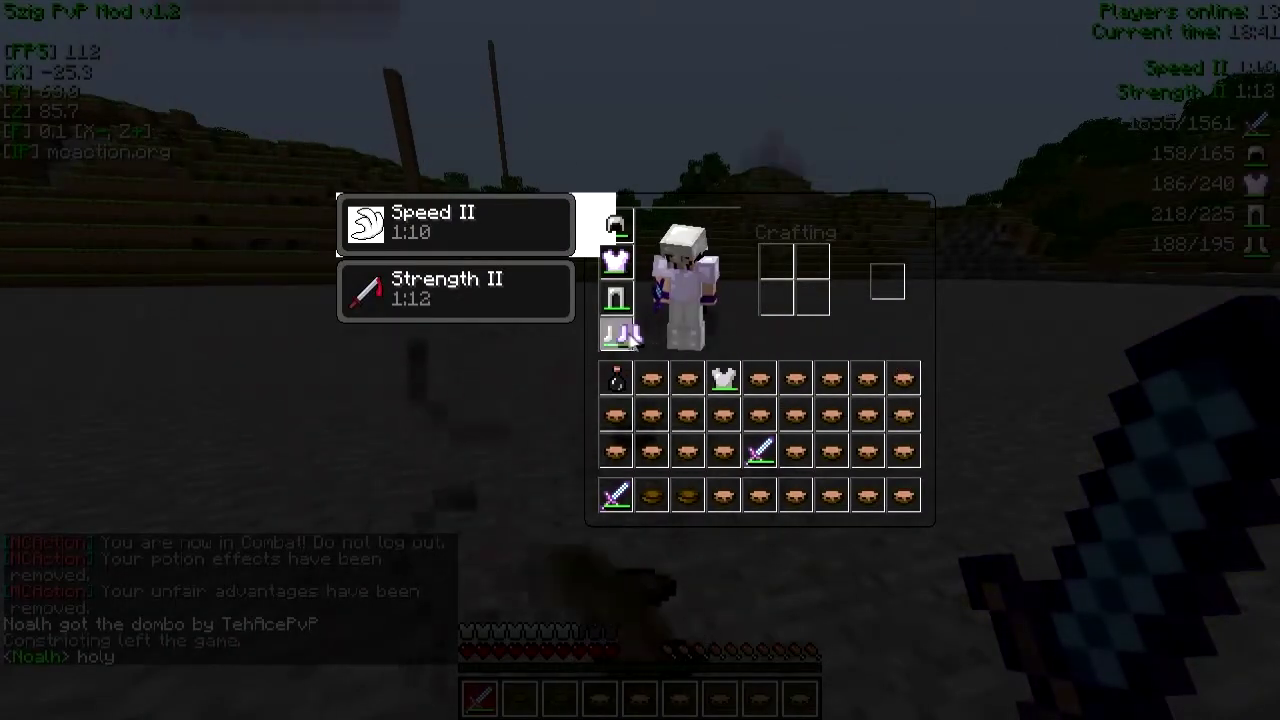
{"action": "left_click", "coordinate": [651, 380]}
{"action": "left_click", "coordinate": [482, 374]}
{"action": "key", "text": "e"}
{"action": "key", "text": "w"}
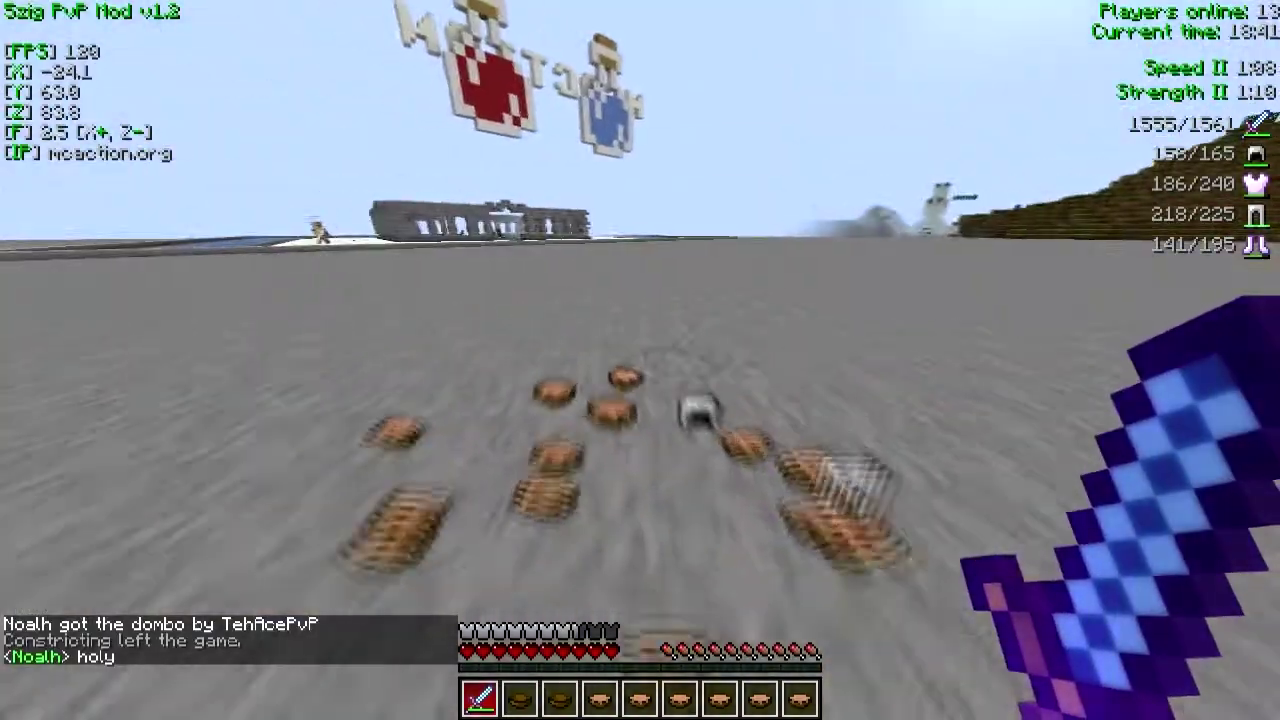
- Discard more mushroom stews, then collect and equip the enchanted helmet and leggings
{"action": "key", "text": "e"}
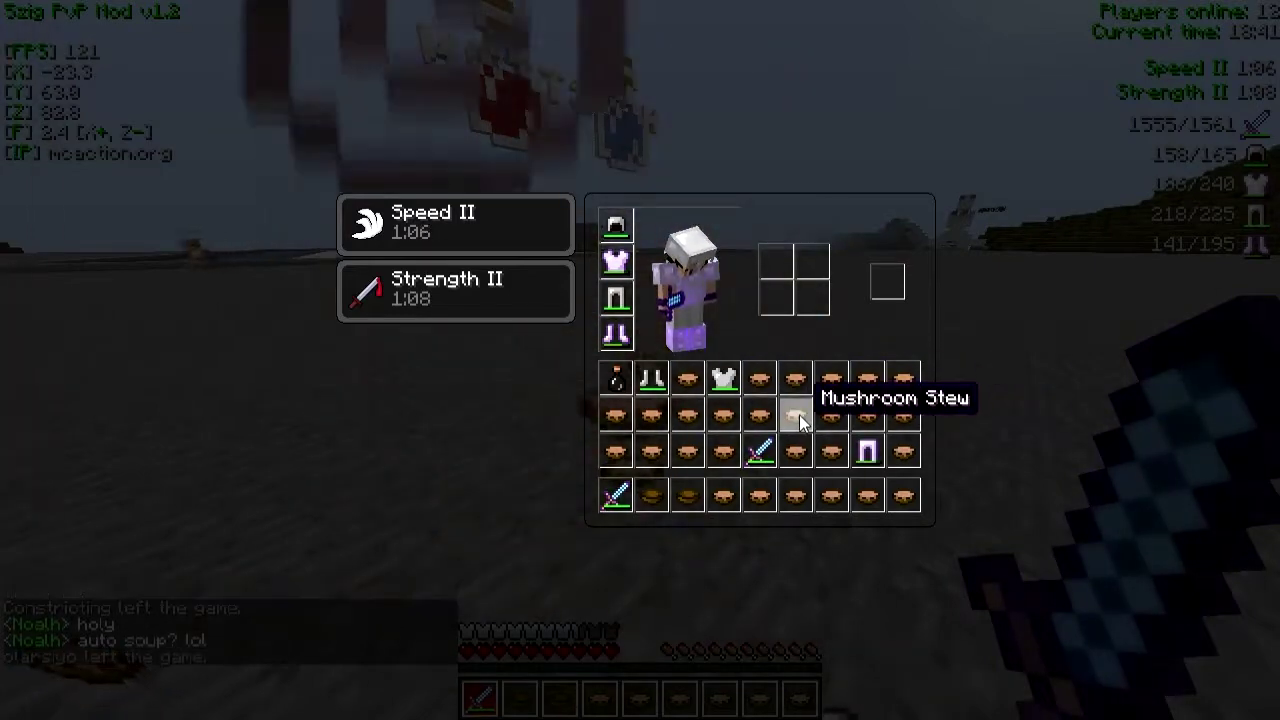
{"action": "key", "text": "q"}
{"action": "key", "text": "q"}
{"action": "key", "text": "e"}
{"action": "key", "text": "w"}
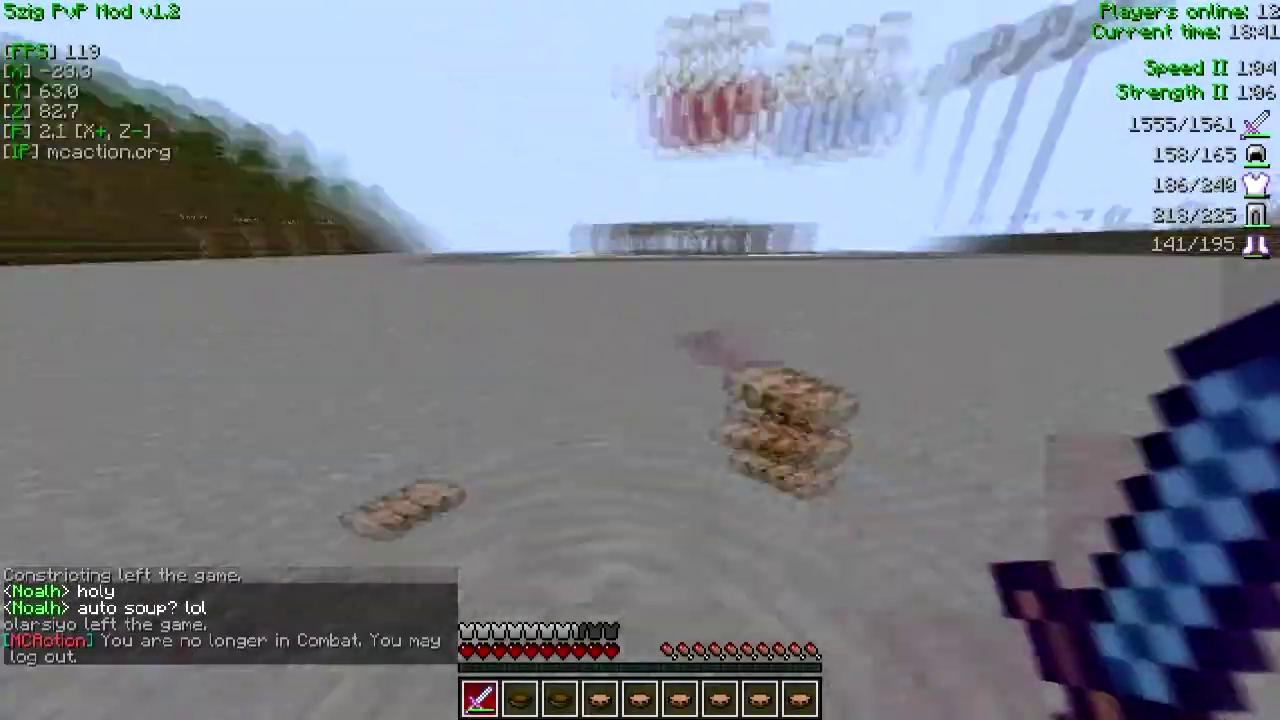
{"action": "key", "text": "e"}
{"action": "left_click", "coordinate": [823, 391]}
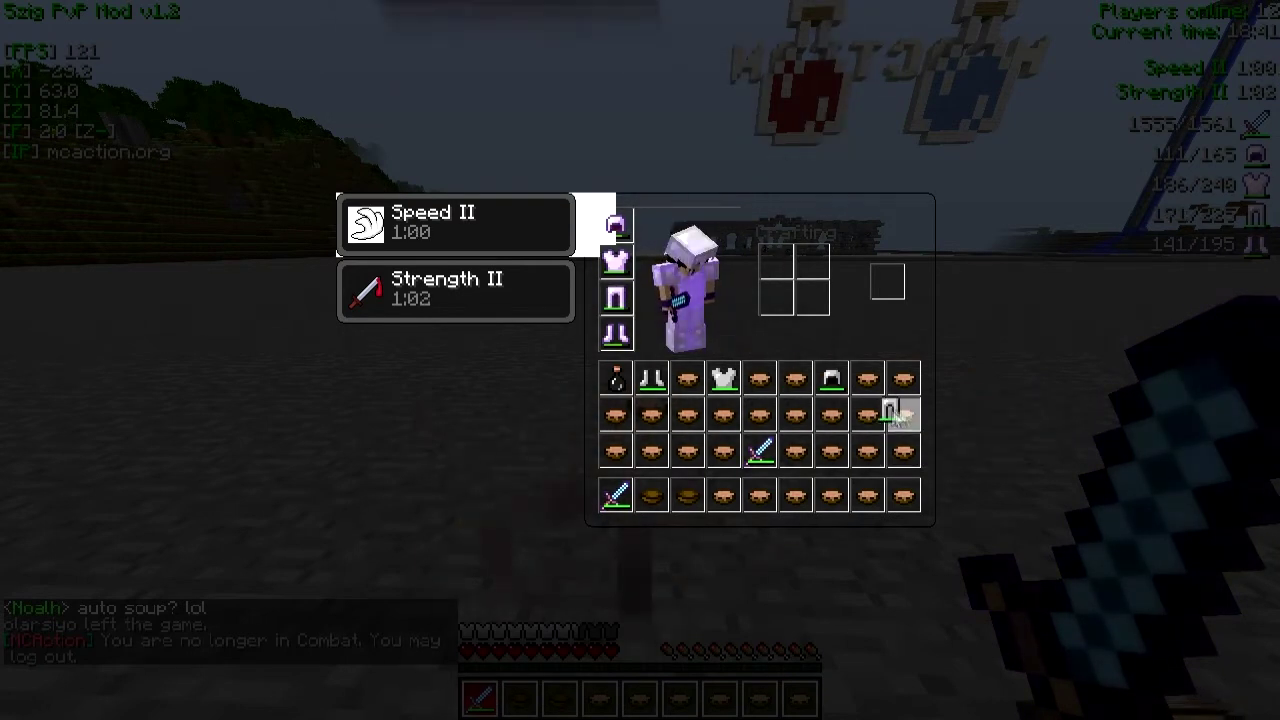
{"action": "key", "text": "e"}
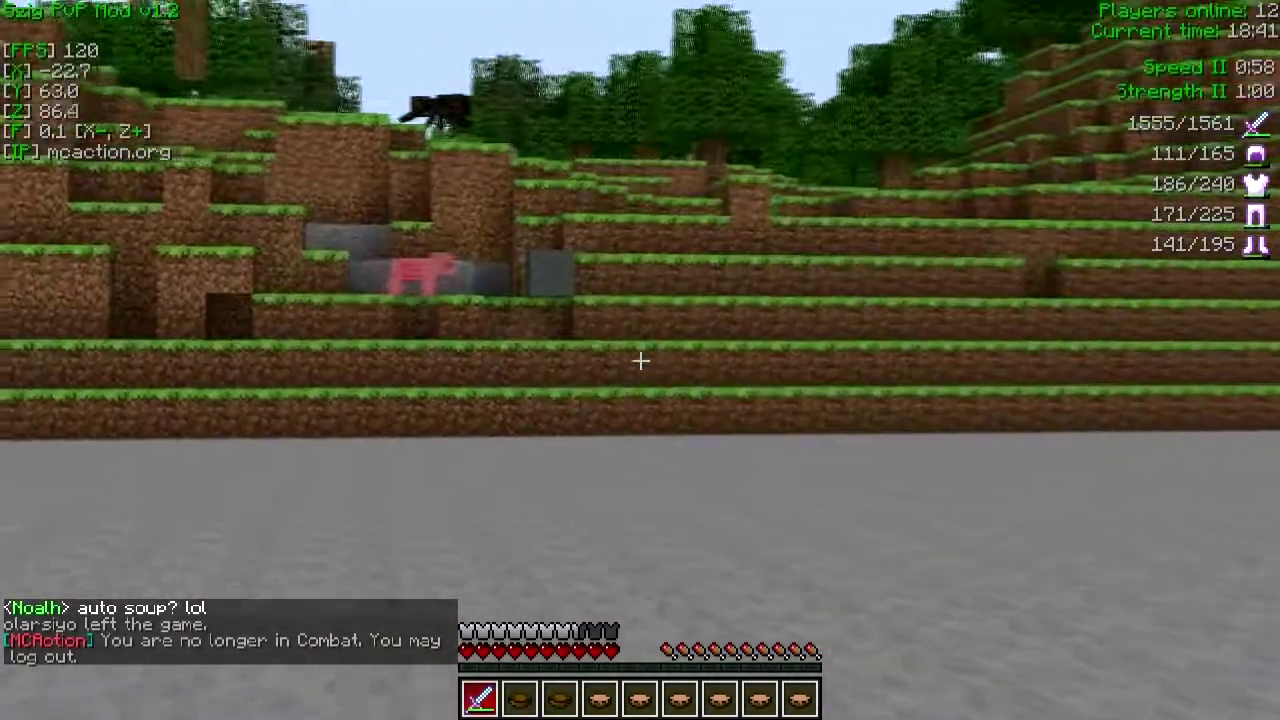
- Post "LOL" in chat, refill the two used hotbar slots with mushroom stew and ready the sword again
{"action": "key", "text": "F5"}
{"action": "key", "text": "t"}
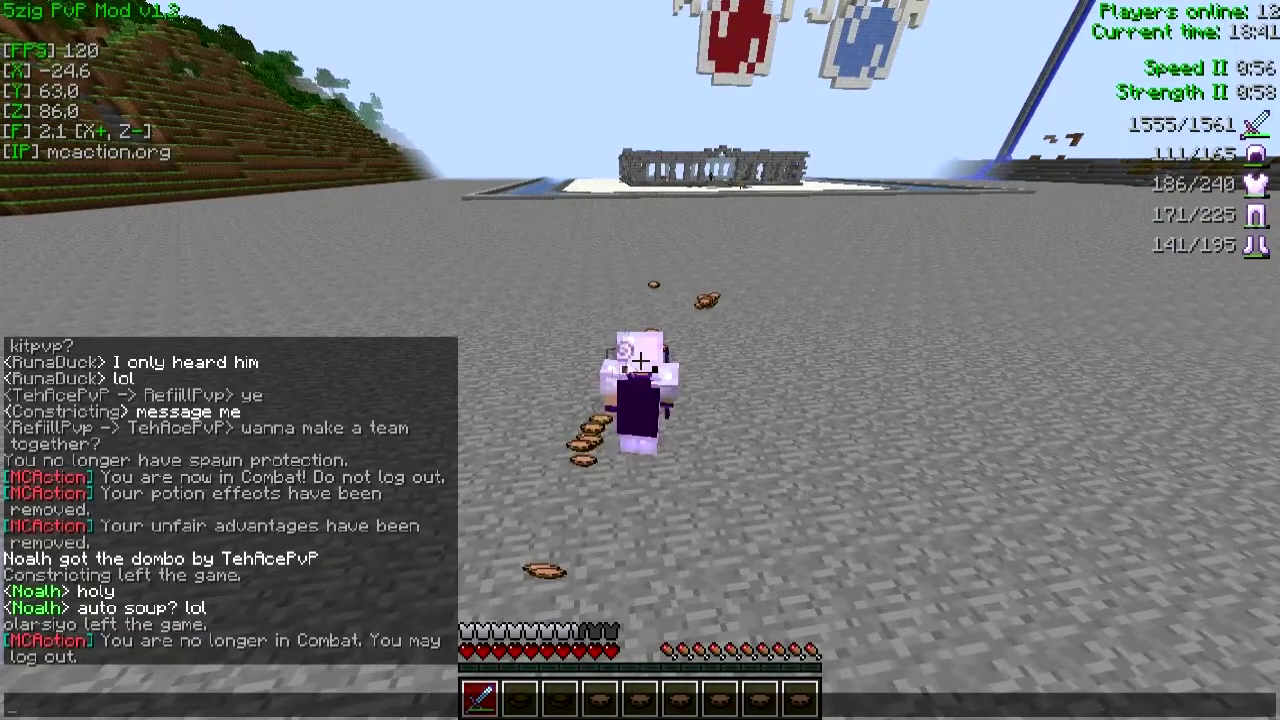
{"action": "key", "text": "e"}
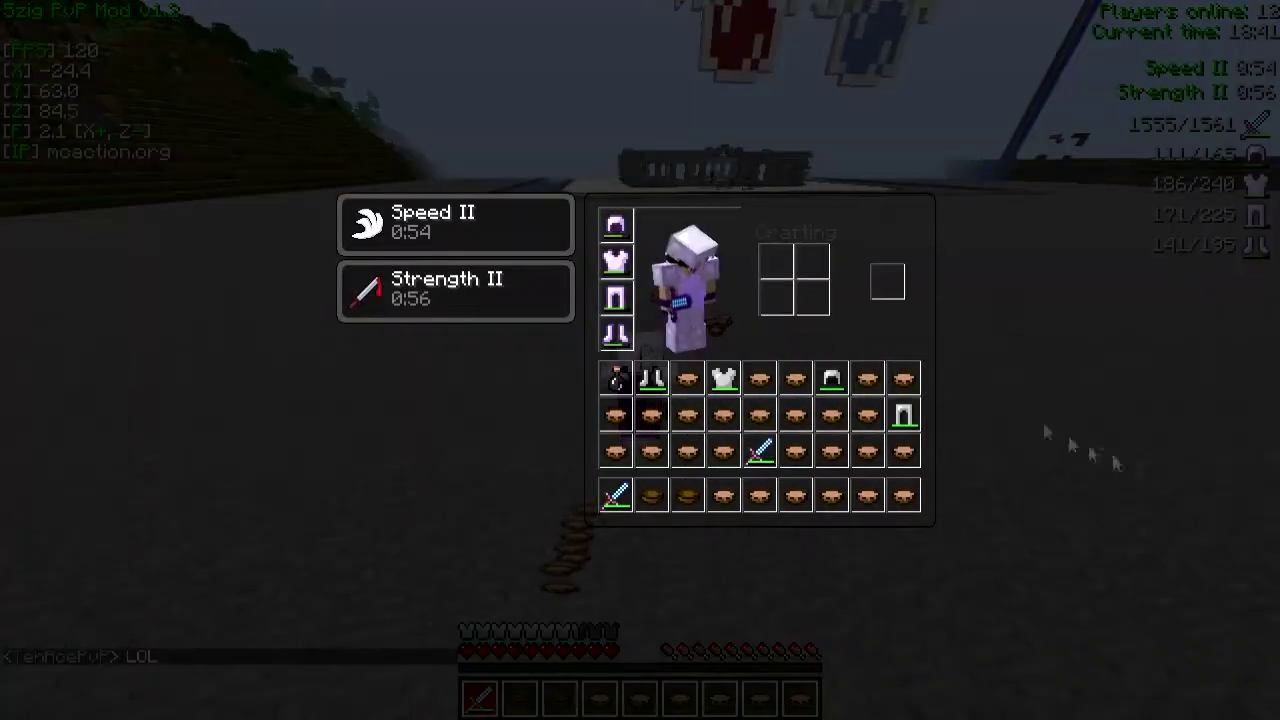
{"action": "key", "text": "e"}
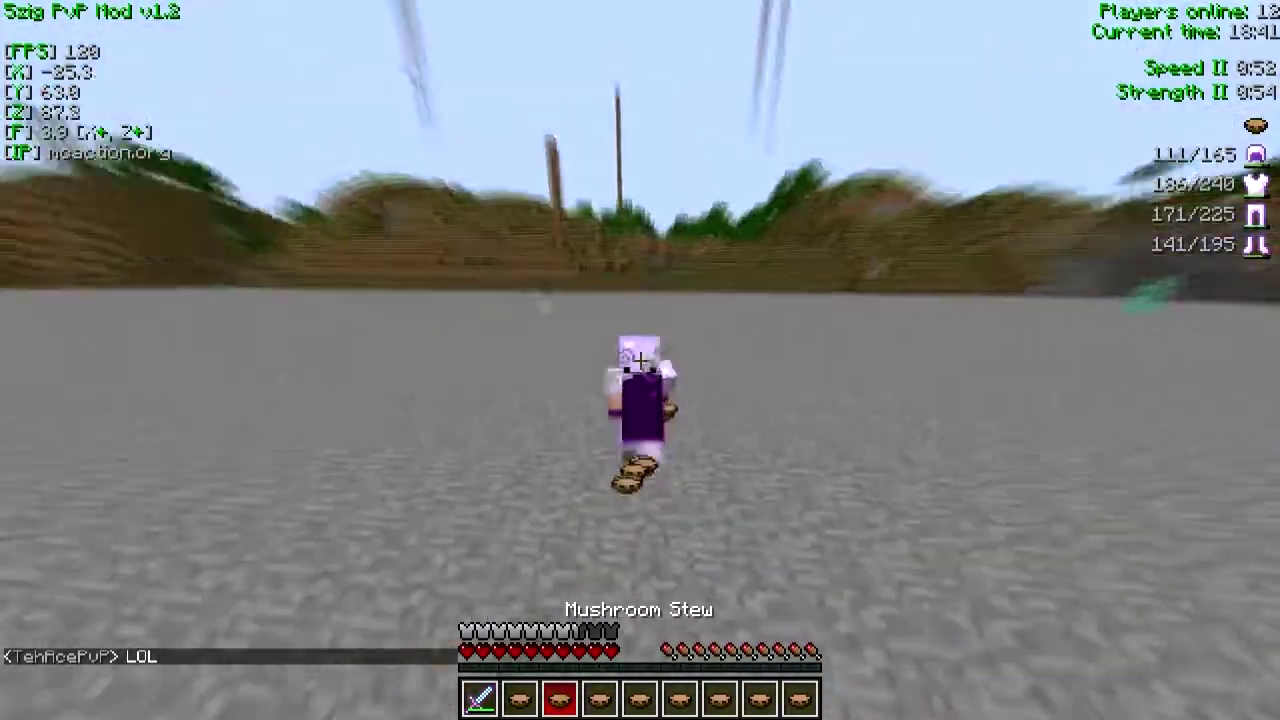
{"action": "key", "text": "F5"}
{"action": "key", "text": "1"}
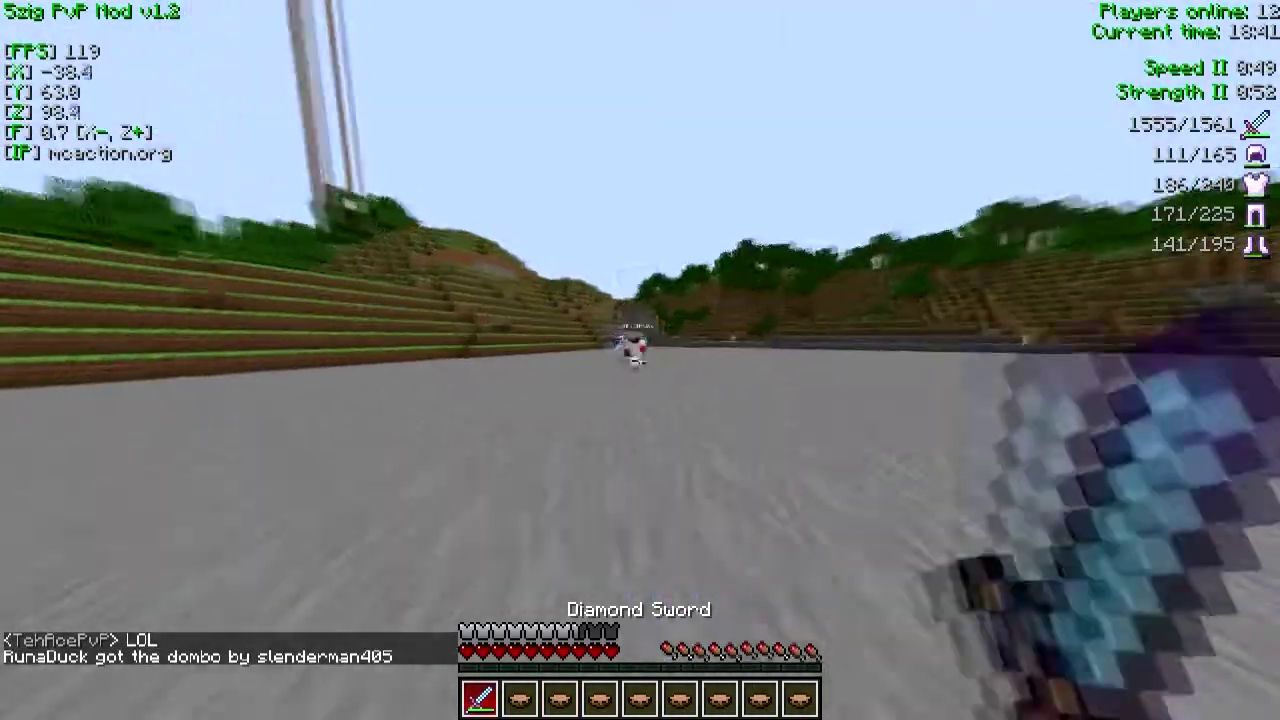
- Engage the next armored player on the field with repeated diamond sword strikes
{"action": "left_click", "coordinate": [640, 360]}
{"action": "left_click", "coordinate": [640, 360]}
{"action": "left_click", "coordinate": [640, 360]}
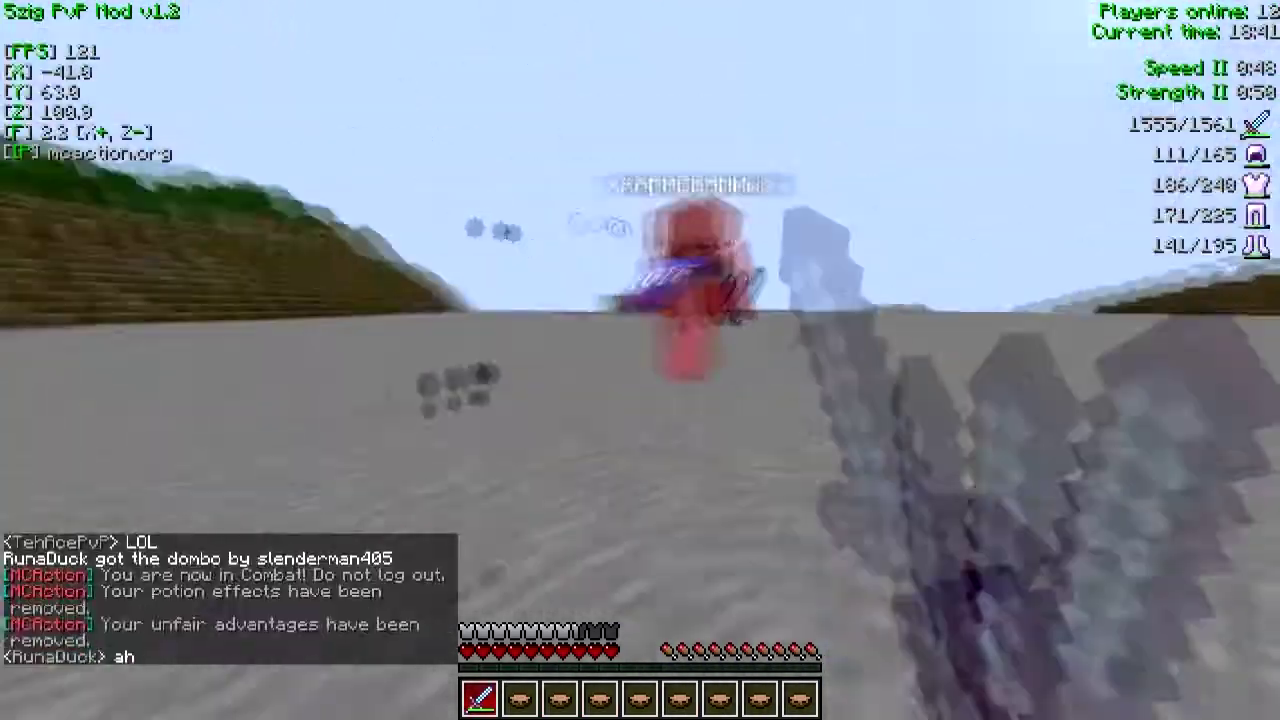
{"action": "left_click", "coordinate": [640, 360]}
{"action": "left_click", "coordinate": [640, 360]}
{"action": "left_click", "coordinate": [640, 360]}
{"action": "left_click", "coordinate": [640, 360]}
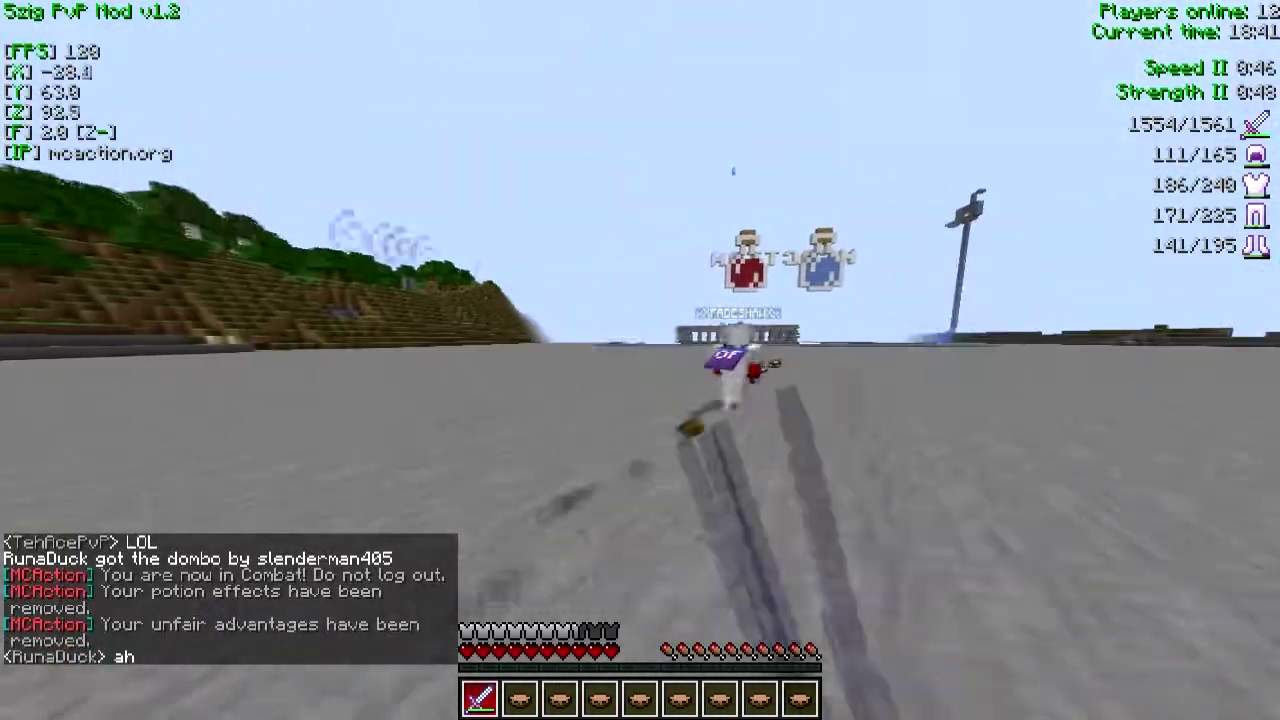
{"action": "left_click", "coordinate": [640, 360]}
{"action": "left_click", "coordinate": [640, 360]}
- Heal with successive mushroom stews from the hotbar during the fight and return to the sword
{"action": "key", "text": "2"}
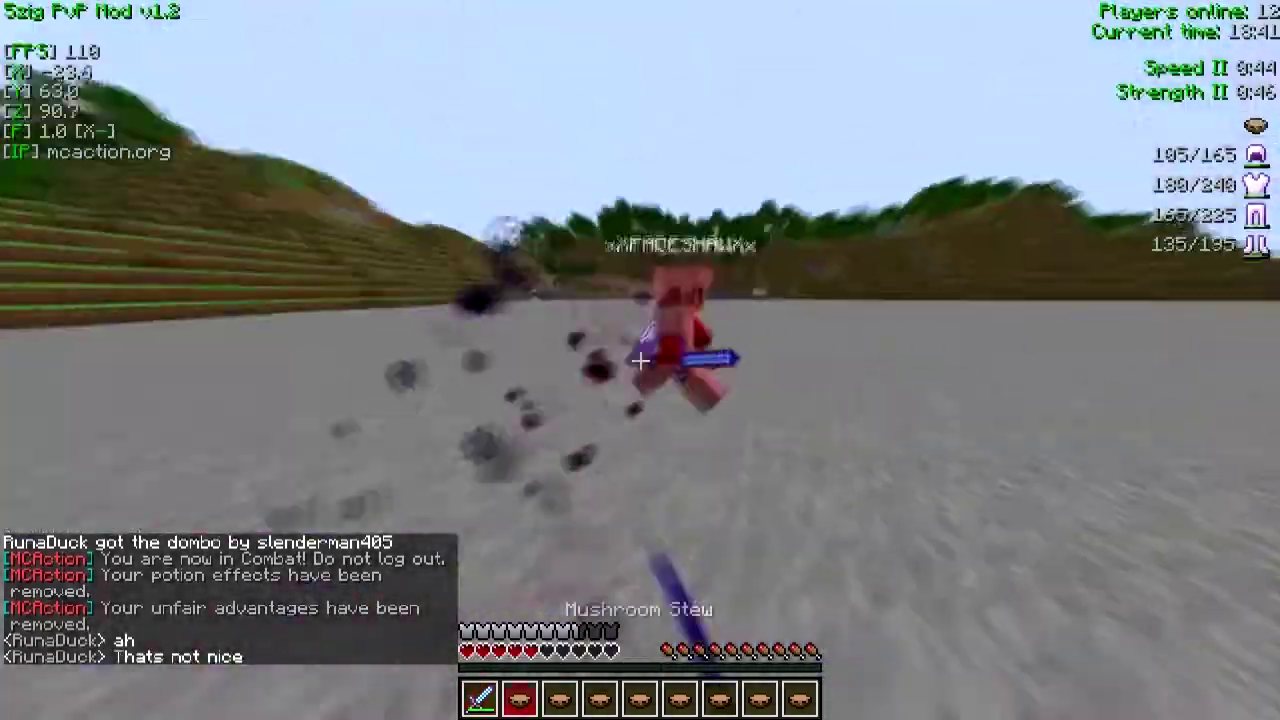
{"action": "right_click", "coordinate": [640, 360]}
{"action": "key", "text": "1"}
{"action": "key", "text": "3"}
{"action": "right_click", "coordinate": [640, 360]}
{"action": "key", "text": "4"}
{"action": "right_click", "coordinate": [640, 360]}
{"action": "key", "text": "5"}
{"action": "key", "text": "1"}
- Alternate sword strikes with mushroom stews, drop an empty bowl and restock the hotbar with stew
{"action": "left_click", "coordinate": [640, 360]}
{"action": "key", "text": "6"}
{"action": "right_click", "coordinate": [640, 360]}
{"action": "key", "text": "q"}
{"action": "key", "text": "1"}
{"action": "left_click", "coordinate": [640, 360]}
{"action": "left_click", "coordinate": [640, 360]}
{"action": "key", "text": "3"}
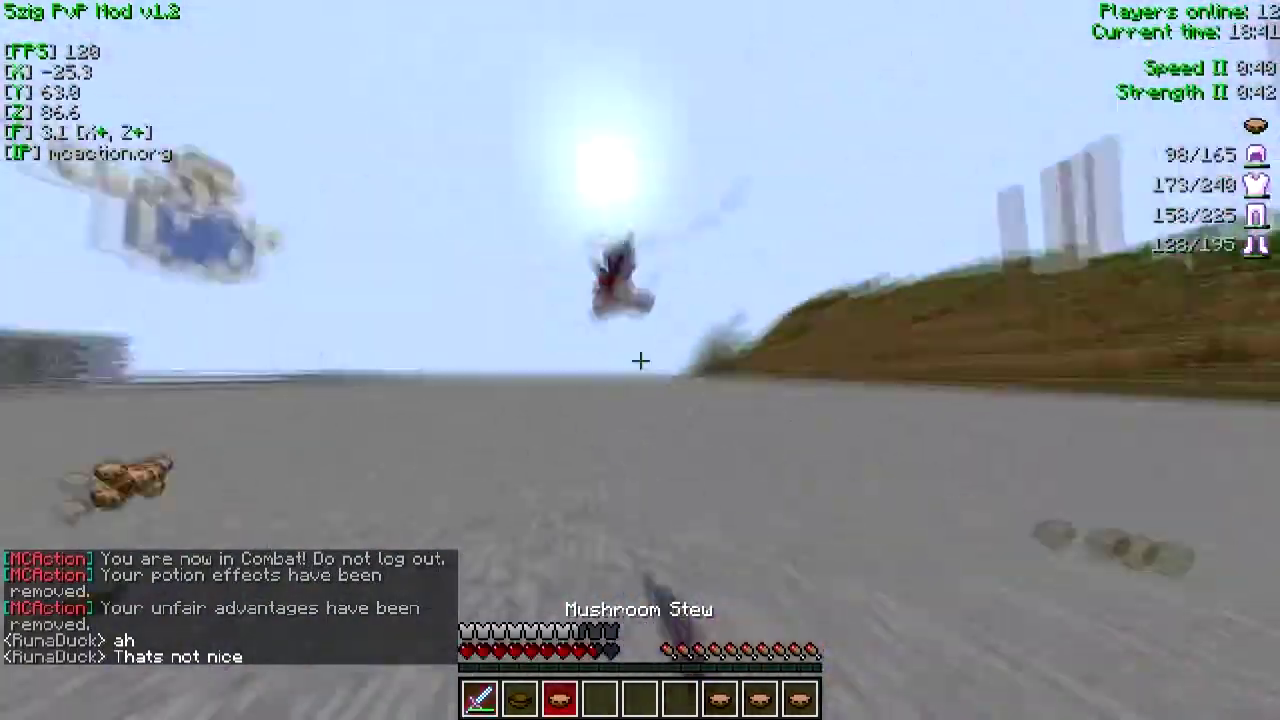
{"action": "right_click", "coordinate": [640, 360]}
{"action": "key", "text": "1"}
{"action": "key", "text": "2"}
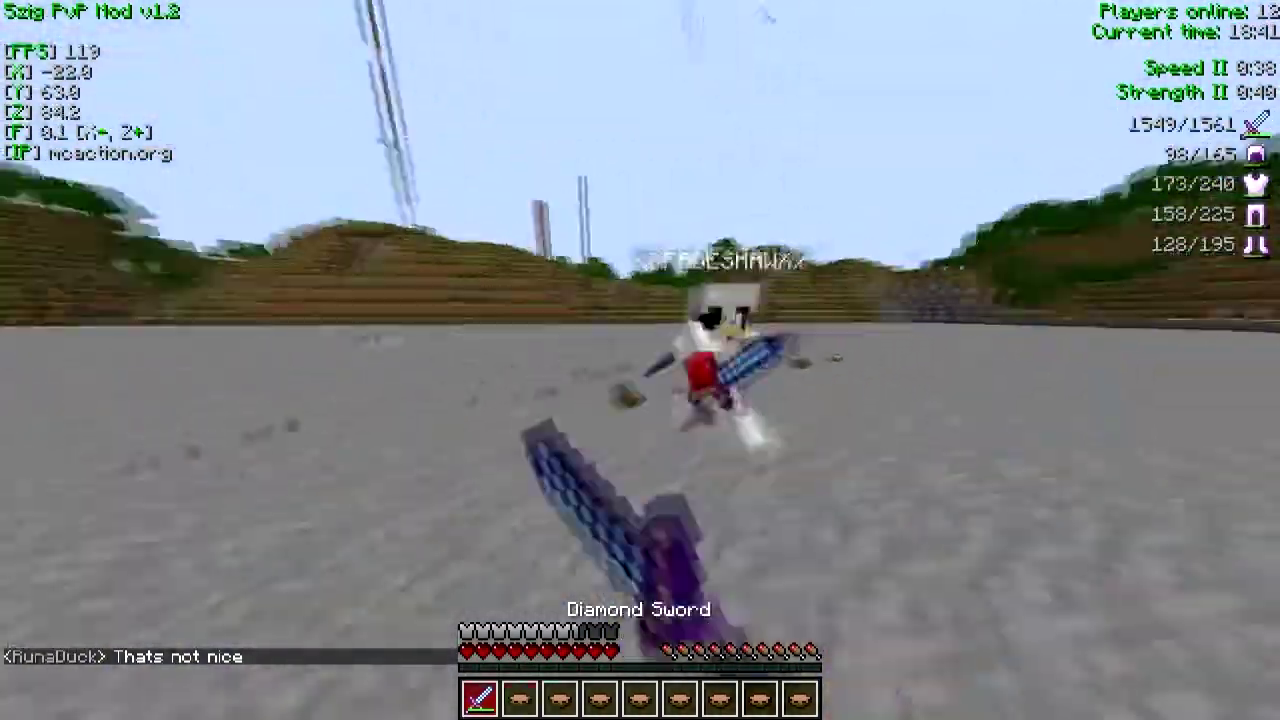
- Land a series of close-range sword hits on the same opponent
{"action": "left_click", "coordinate": [640, 360]}
{"action": "left_click", "coordinate": [640, 360]}
{"action": "left_click", "coordinate": [640, 360]}
{"action": "left_click", "coordinate": [640, 360]}
{"action": "left_click", "coordinate": [640, 360]}
{"action": "left_click", "coordinate": [640, 360]}
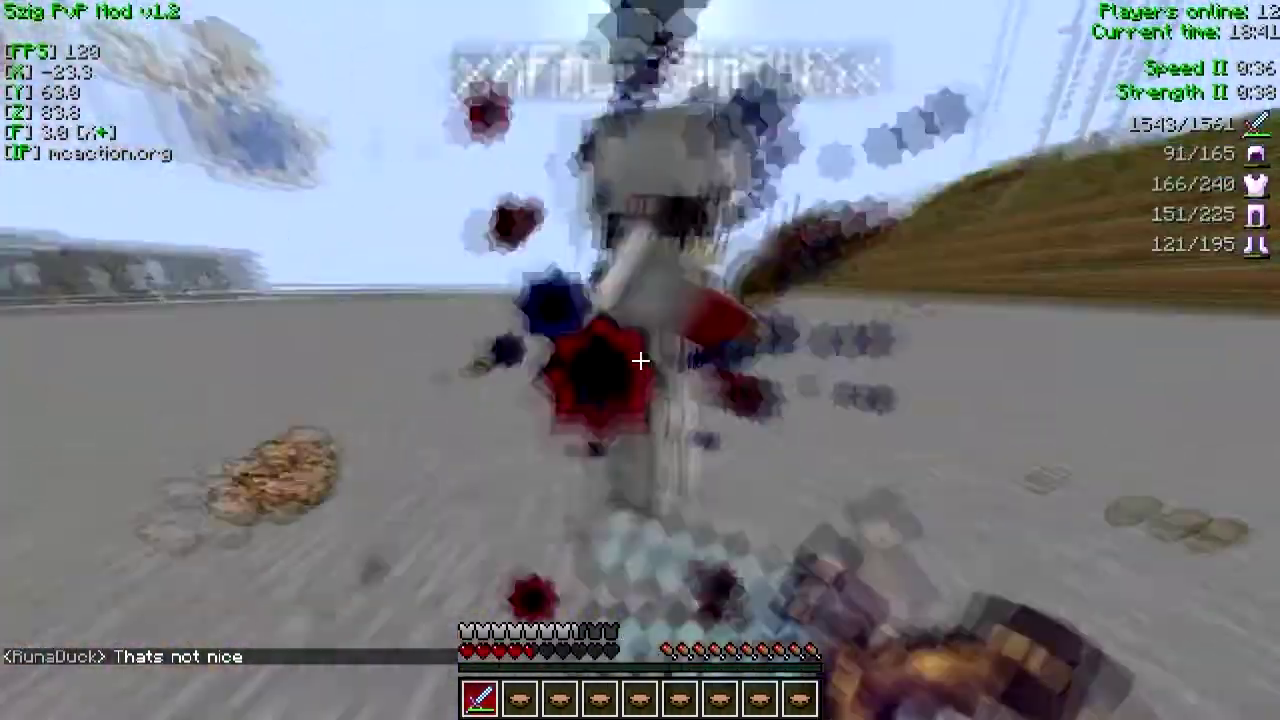
- Eat the first two hotbar mushroom stews, drop their empty bowls and take the sword back in hand
{"action": "key", "text": "2"}
{"action": "right_click", "coordinate": [640, 360]}
{"action": "key", "text": "q"}
{"action": "key", "text": "3"}
{"action": "right_click", "coordinate": [640, 360]}
{"action": "key", "text": "q"}
{"action": "key", "text": "1"}
- Chase the fleeing opponent across the field and finish them off with the diamond sword
{"action": "left_click", "coordinate": [640, 360]}
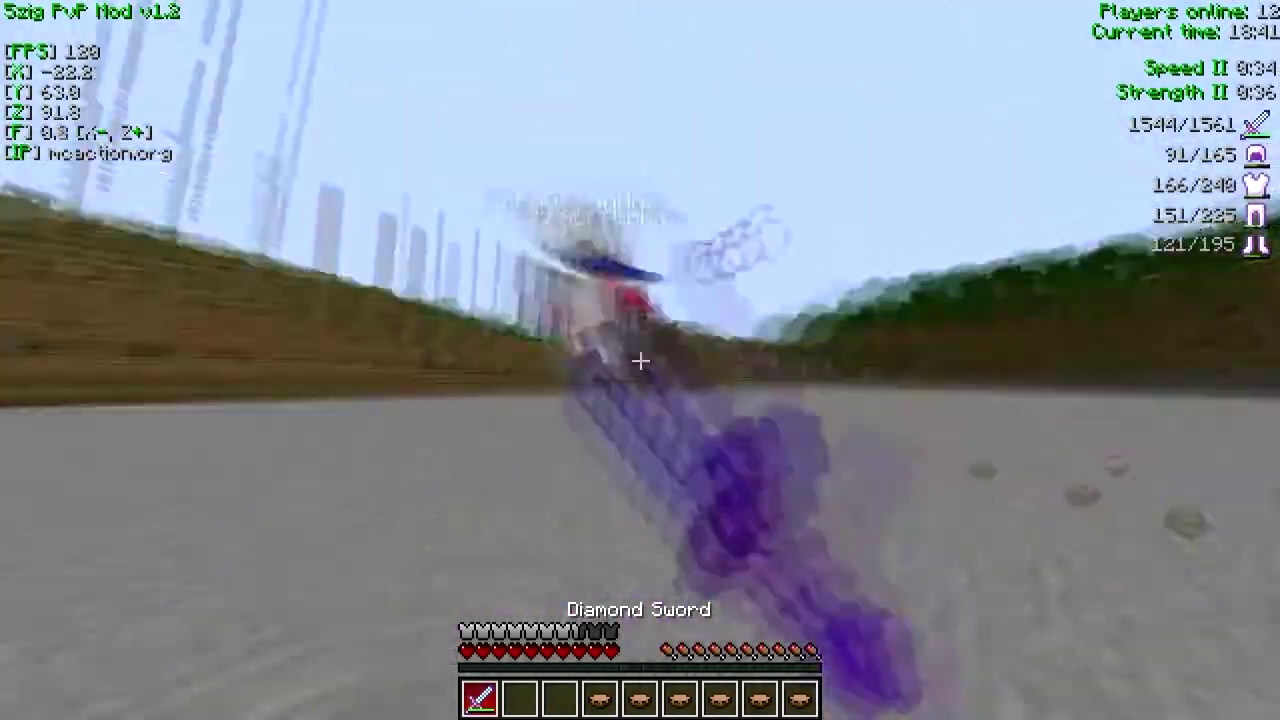
{"action": "left_click", "coordinate": [640, 360]}
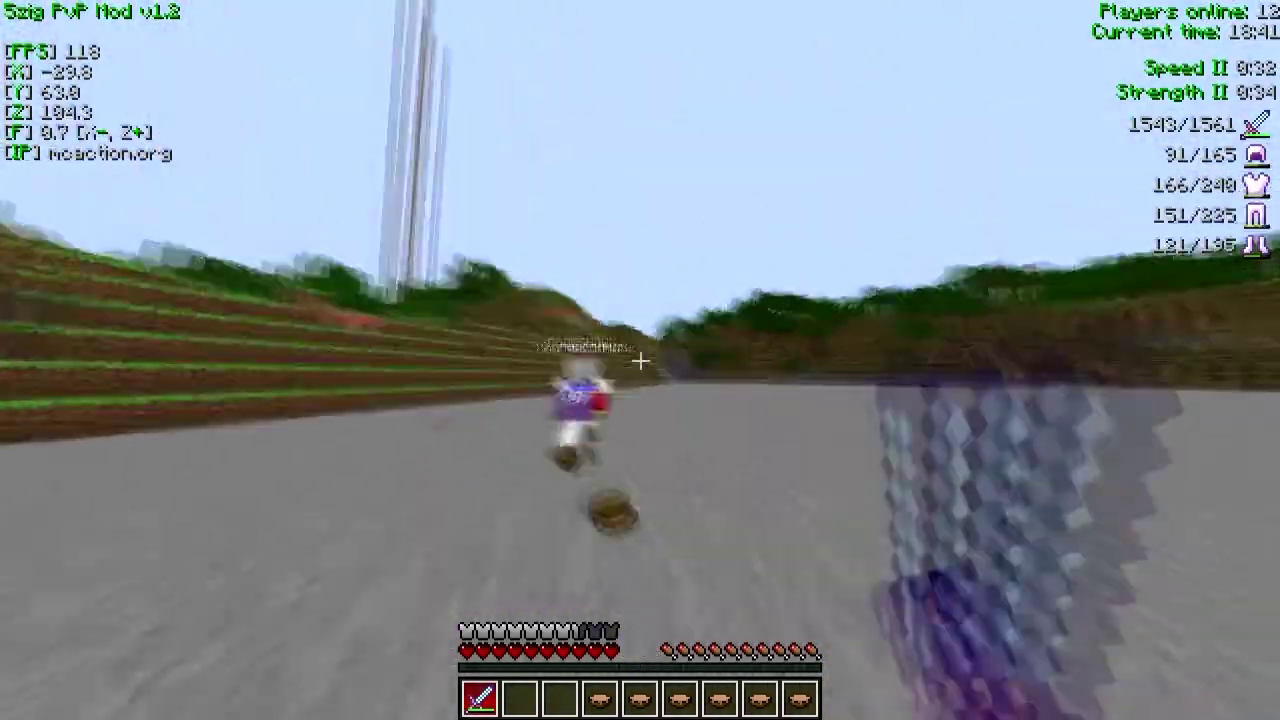
{"action": "left_click", "coordinate": [640, 360]}
{"action": "left_click", "coordinate": [640, 360]}
{"action": "left_click", "coordinate": [640, 360]}
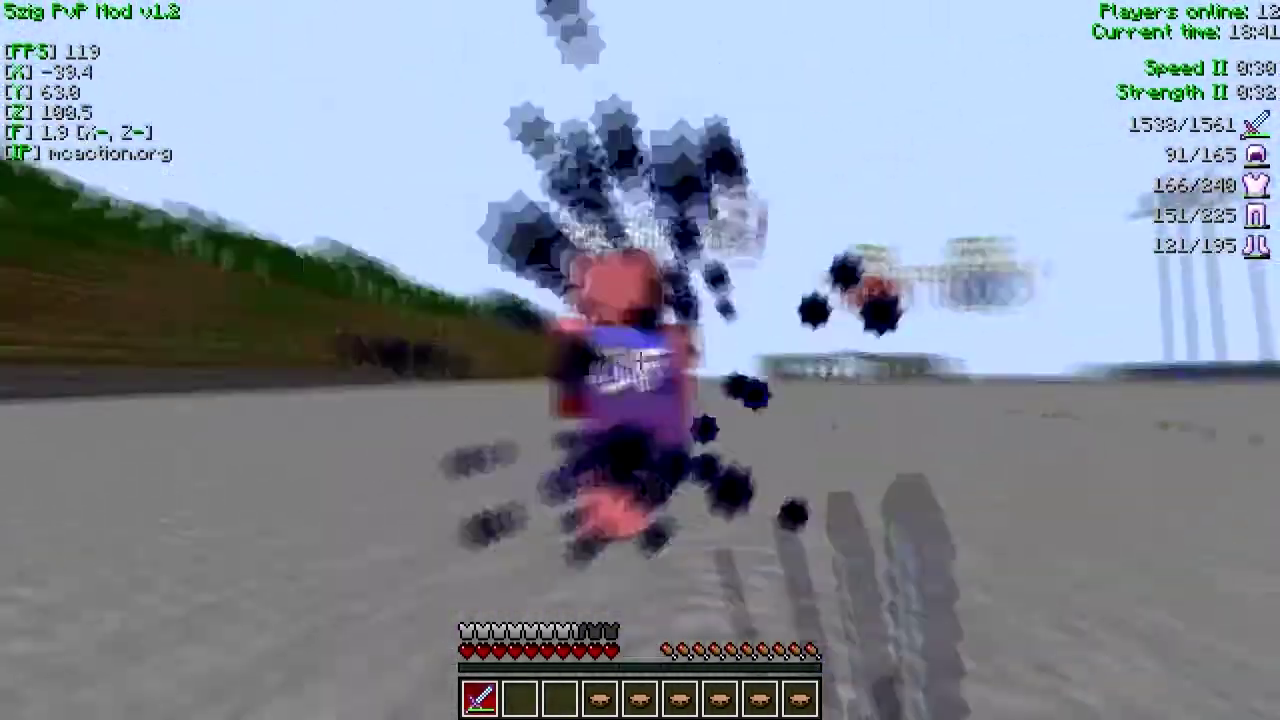
- Collect the defeated player's dropped gear and refill the hotbar with mushroom stew
{"action": "key", "text": "e"}
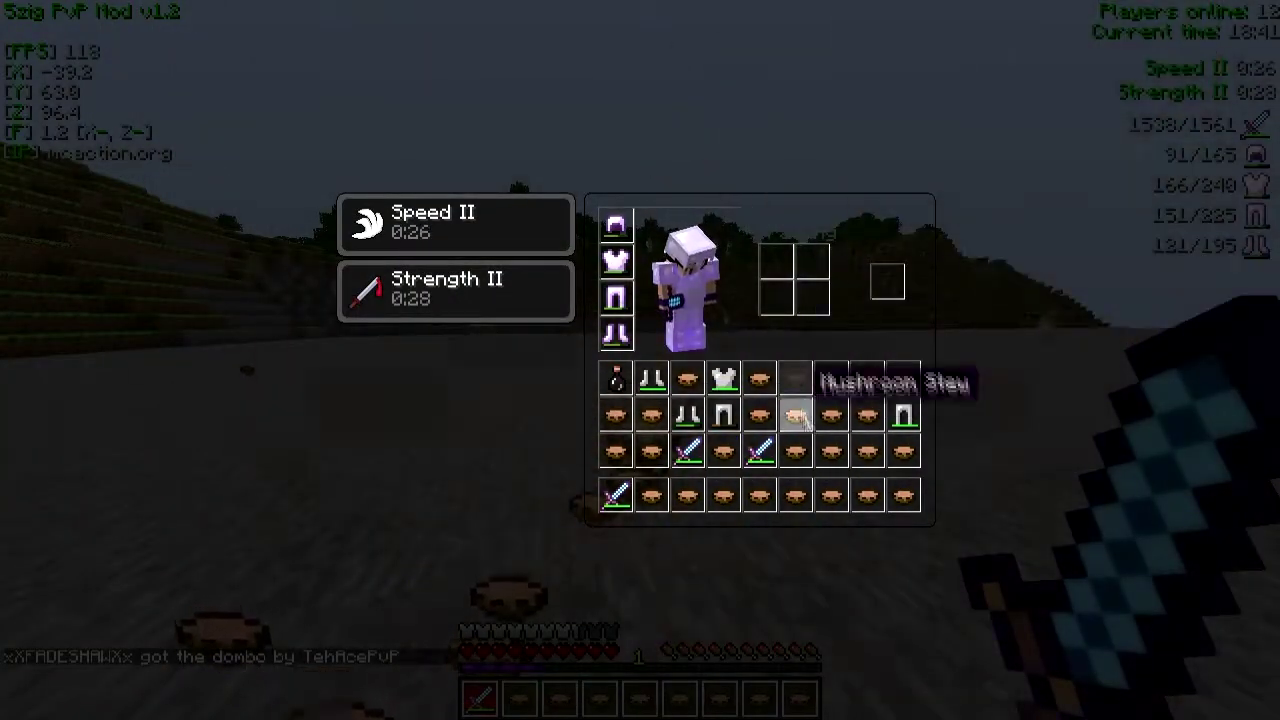
{"action": "key", "text": "e"}
{"action": "key", "text": "e"}
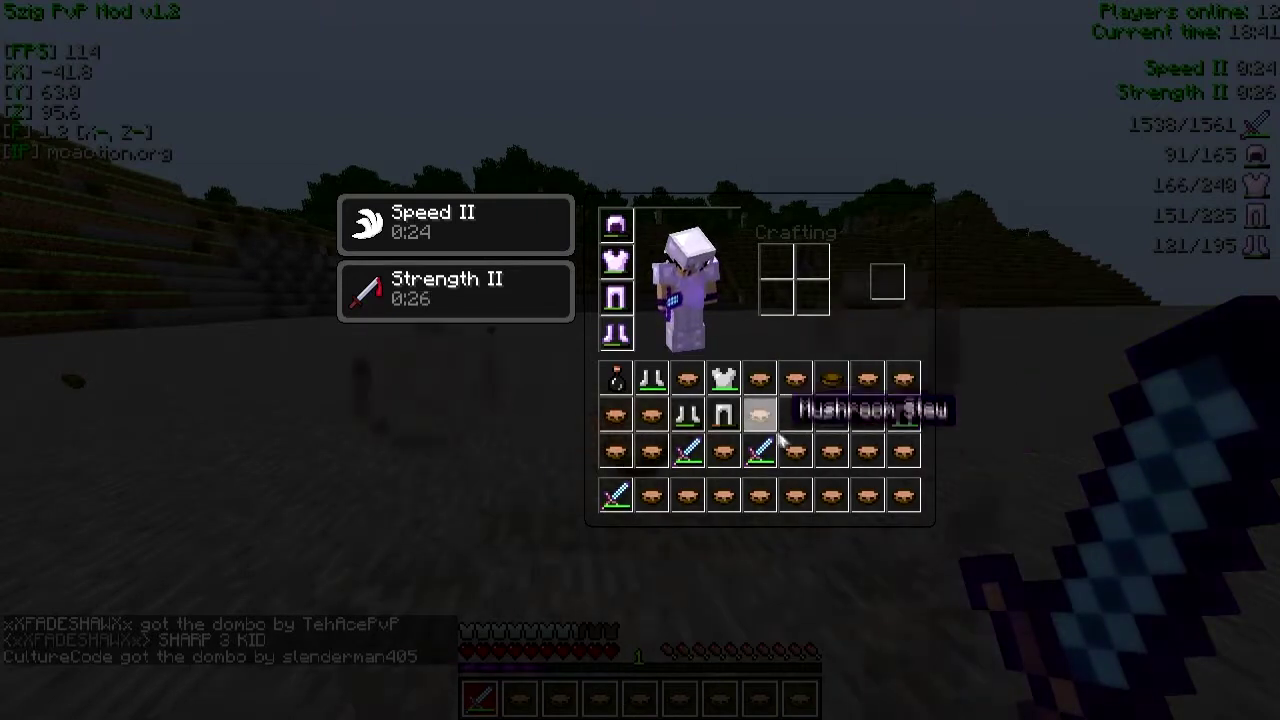
{"action": "key", "text": "e"}
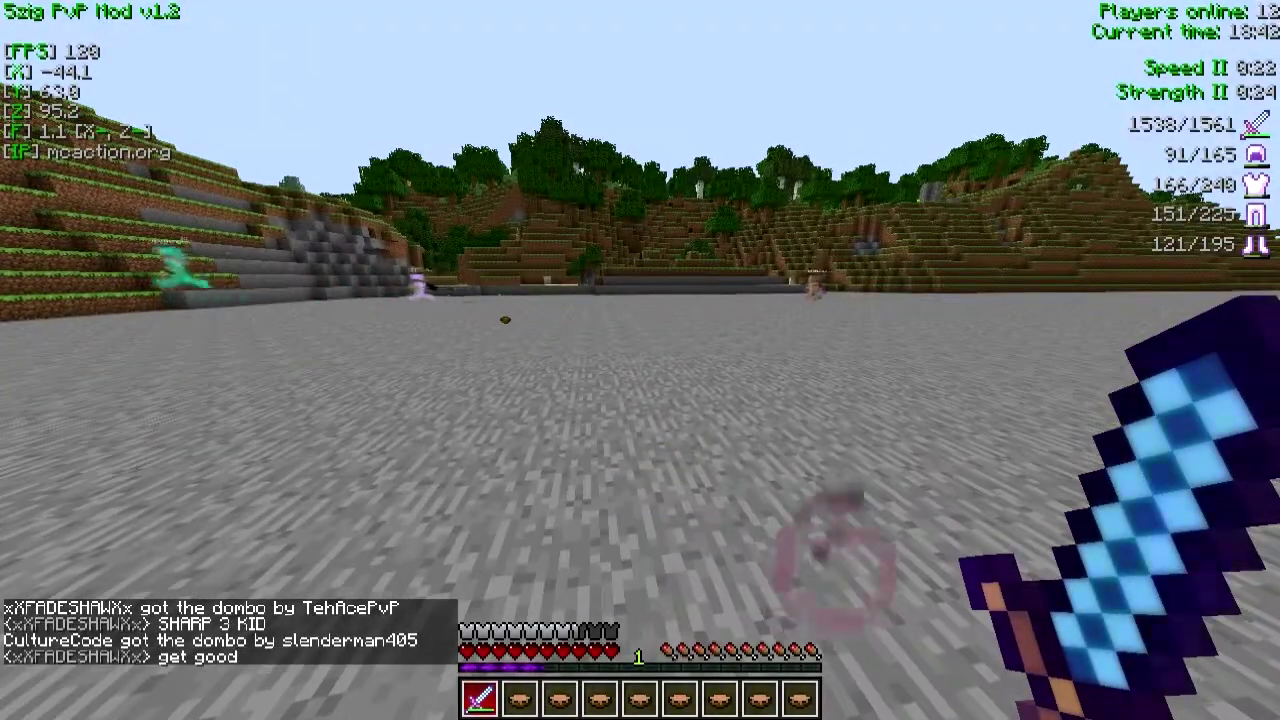
- Send the chat message "sh I"
{"action": "key", "text": "e"}
{"action": "type", "text": "etsh"}
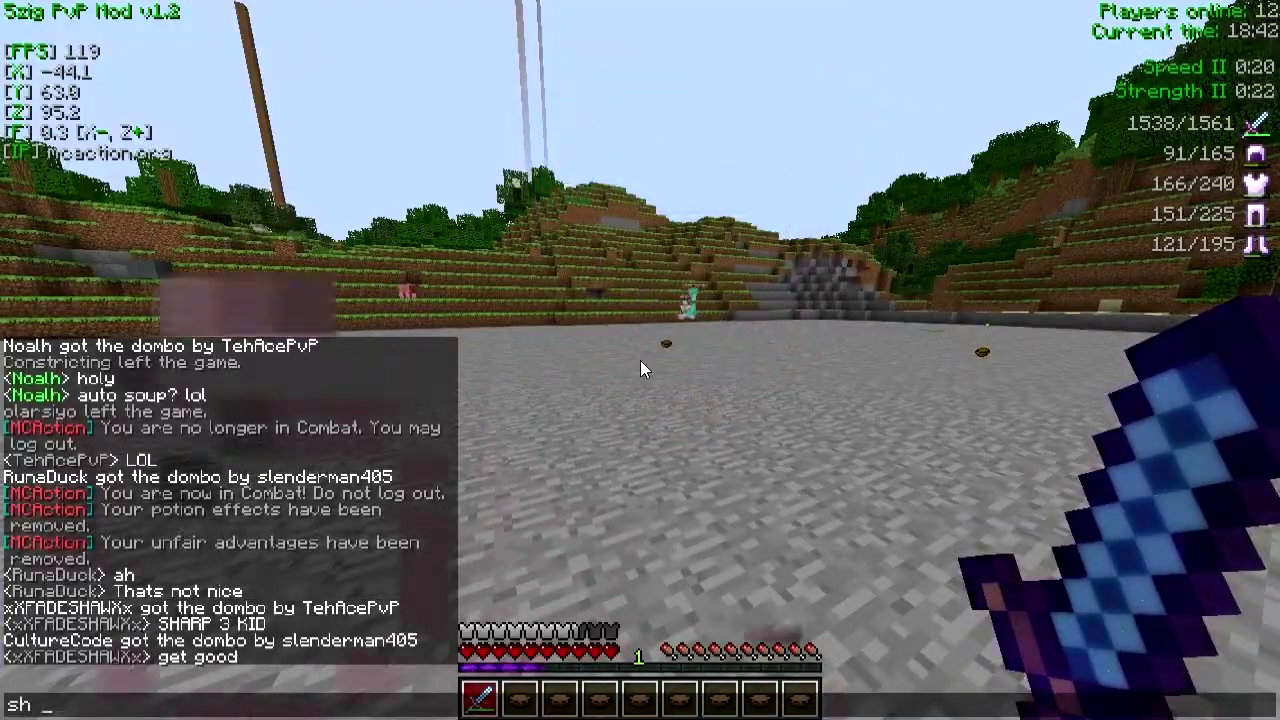
{"action": "type", "text": " I"}
{"action": "key", "text": "Return"}
- Chase the iron-armored opponent across the stone field and strike them repeatedly with the diamond sword
{"action": "key", "text": "w"}
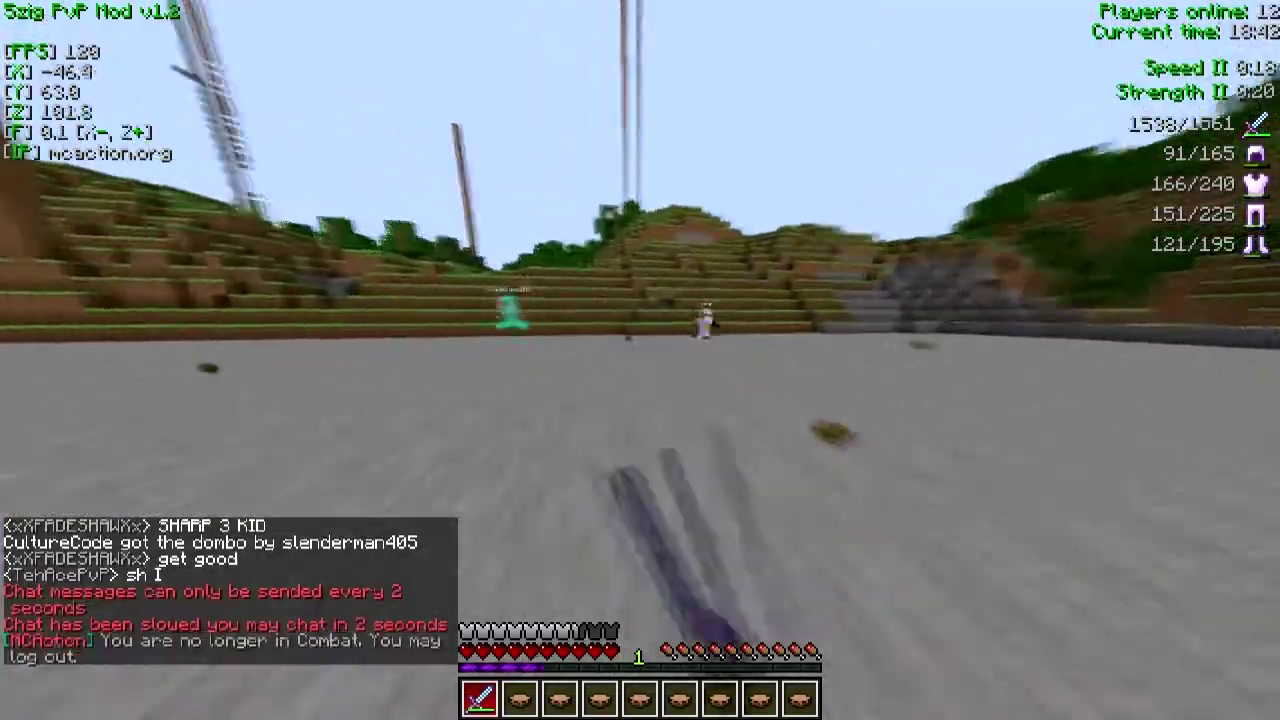
{"action": "key", "text": "w"}
{"action": "left_click", "coordinate": [640, 360]}
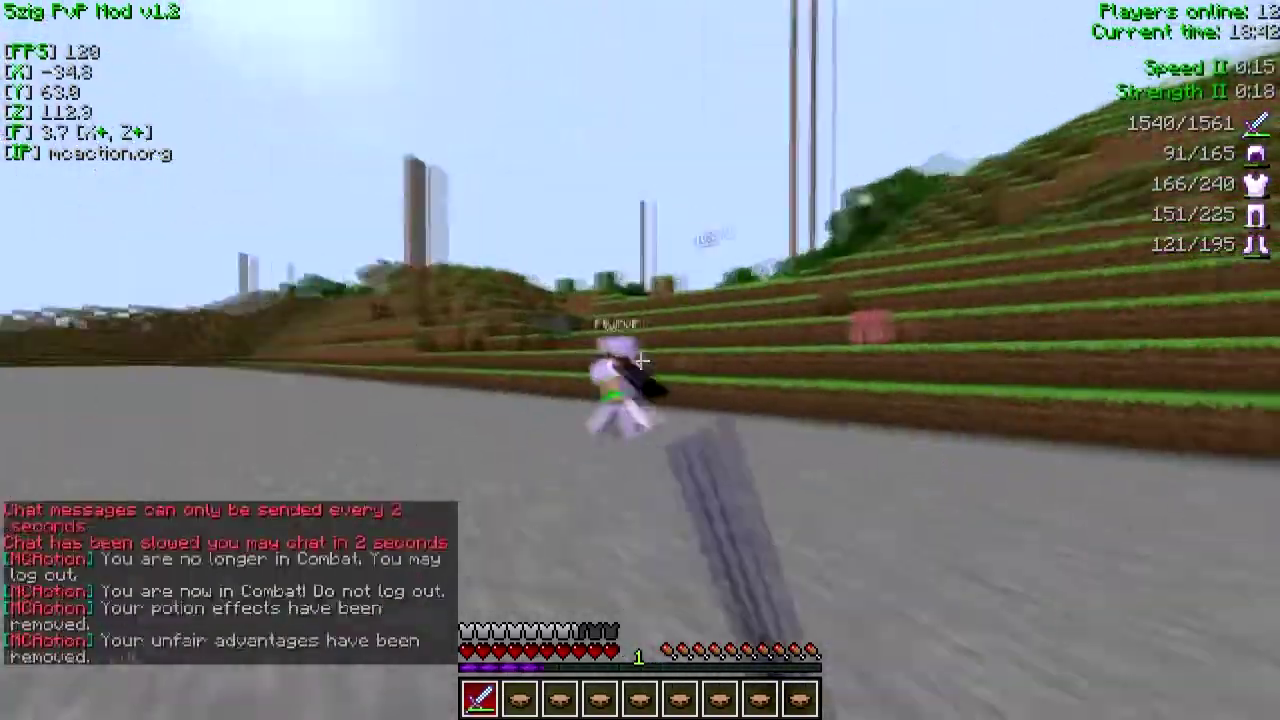
{"action": "key", "text": "w"}
{"action": "left_click", "coordinate": [640, 360]}
{"action": "left_click", "coordinate": [640, 360]}
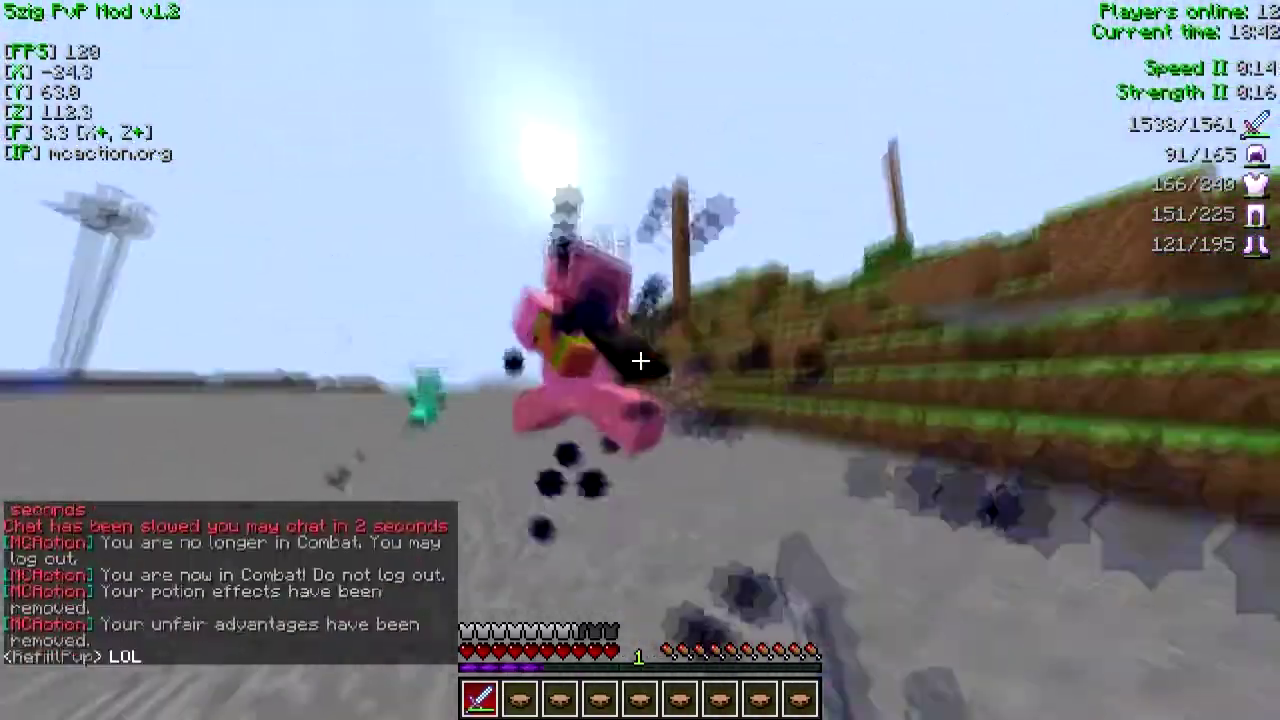
{"action": "left_click", "coordinate": [640, 360]}
{"action": "key", "text": "w"}
{"action": "left_click", "coordinate": [640, 360]}
{"action": "left_click", "coordinate": [640, 360]}
{"action": "left_click", "coordinate": [640, 360]}
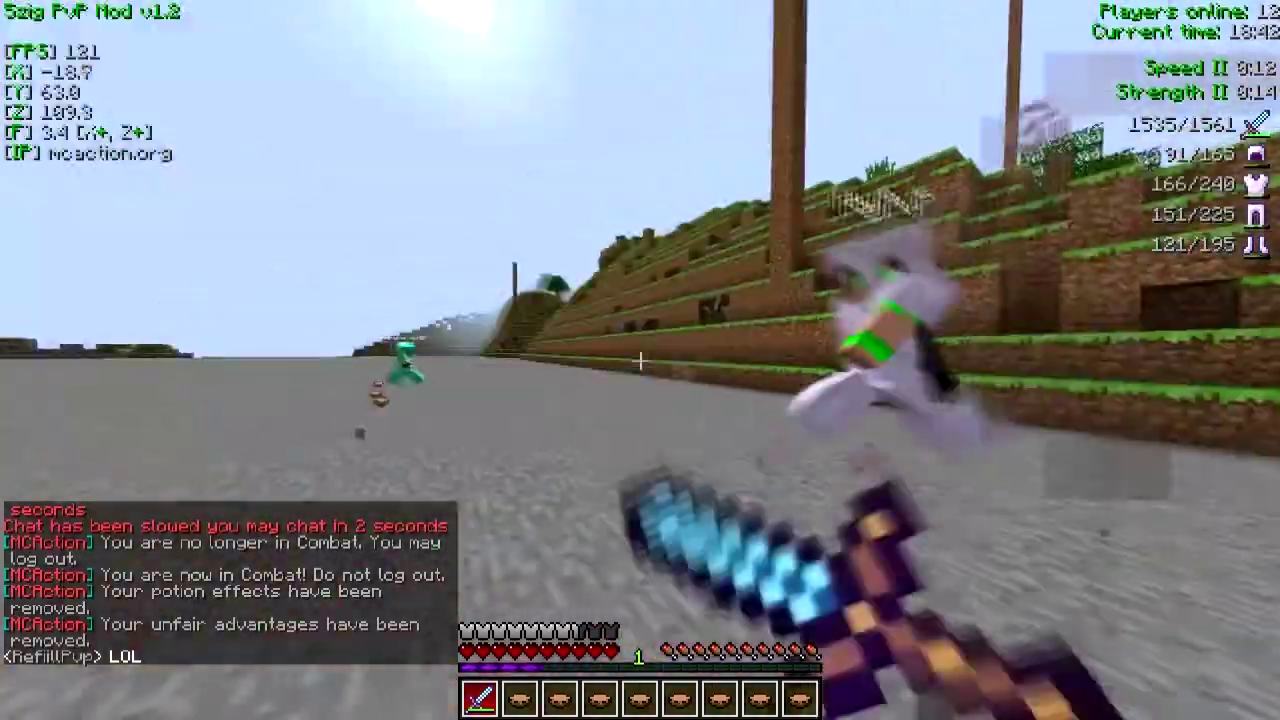
- Keep swinging at the nearby opponents, eat the stew from the second hotbar slot and take the sword back in hand
{"action": "left_click", "coordinate": [640, 360]}
{"action": "key", "text": "w"}
{"action": "left_click", "coordinate": [640, 360]}
{"action": "left_click", "coordinate": [640, 360]}
{"action": "left_click", "coordinate": [640, 360]}
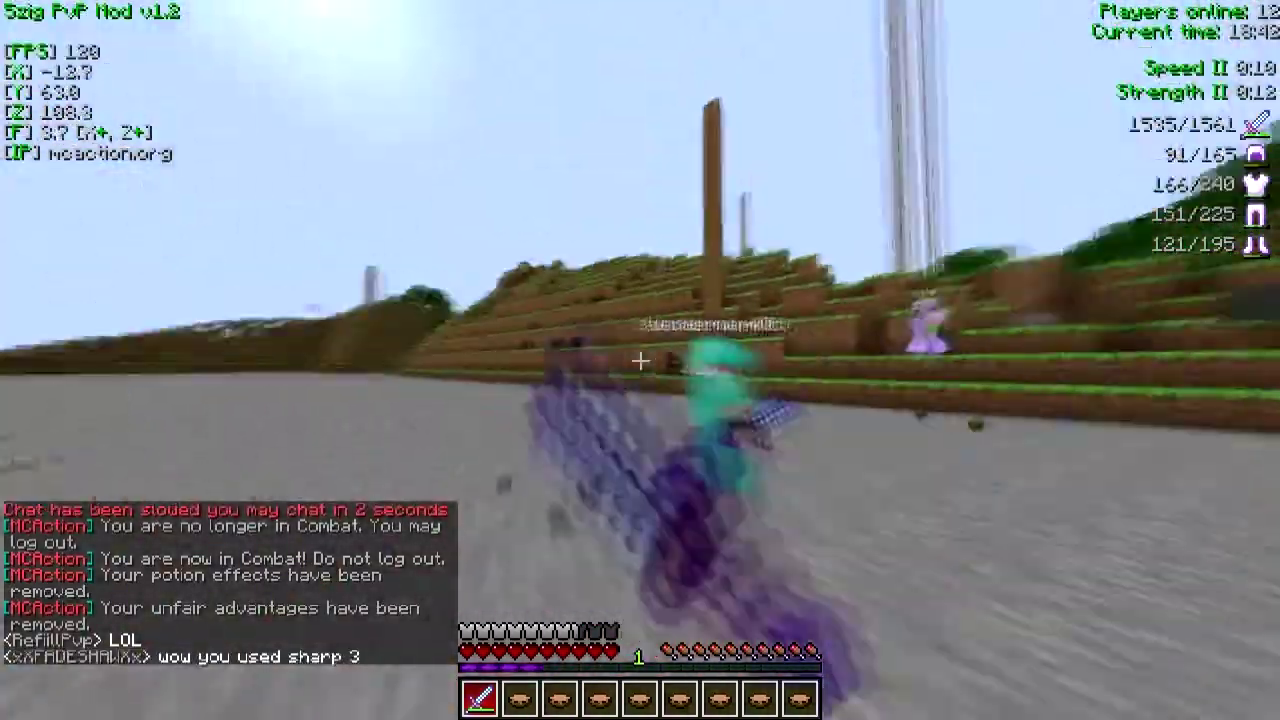
{"action": "left_click", "coordinate": [640, 360]}
{"action": "key", "text": "w"}
{"action": "left_click", "coordinate": [640, 360]}
{"action": "key", "text": "2"}
{"action": "right_click", "coordinate": [640, 360]}
{"action": "key", "text": "1"}
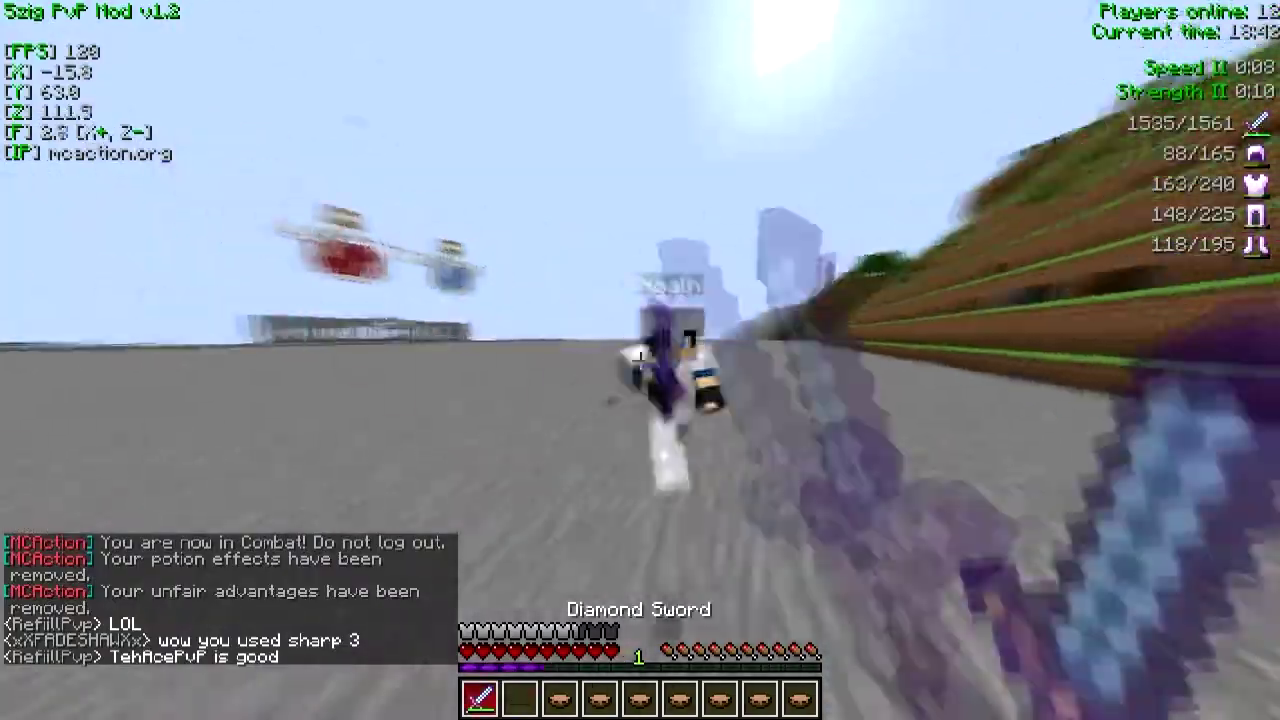
- Attack the approaching iron-armored opponent and eat the stew from the third hotbar slot before returning to the sword
{"action": "left_click", "coordinate": [640, 360]}
{"action": "key", "text": "w"}
{"action": "left_click", "coordinate": [640, 360]}
{"action": "left_click", "coordinate": [640, 360]}
{"action": "key", "text": "3"}
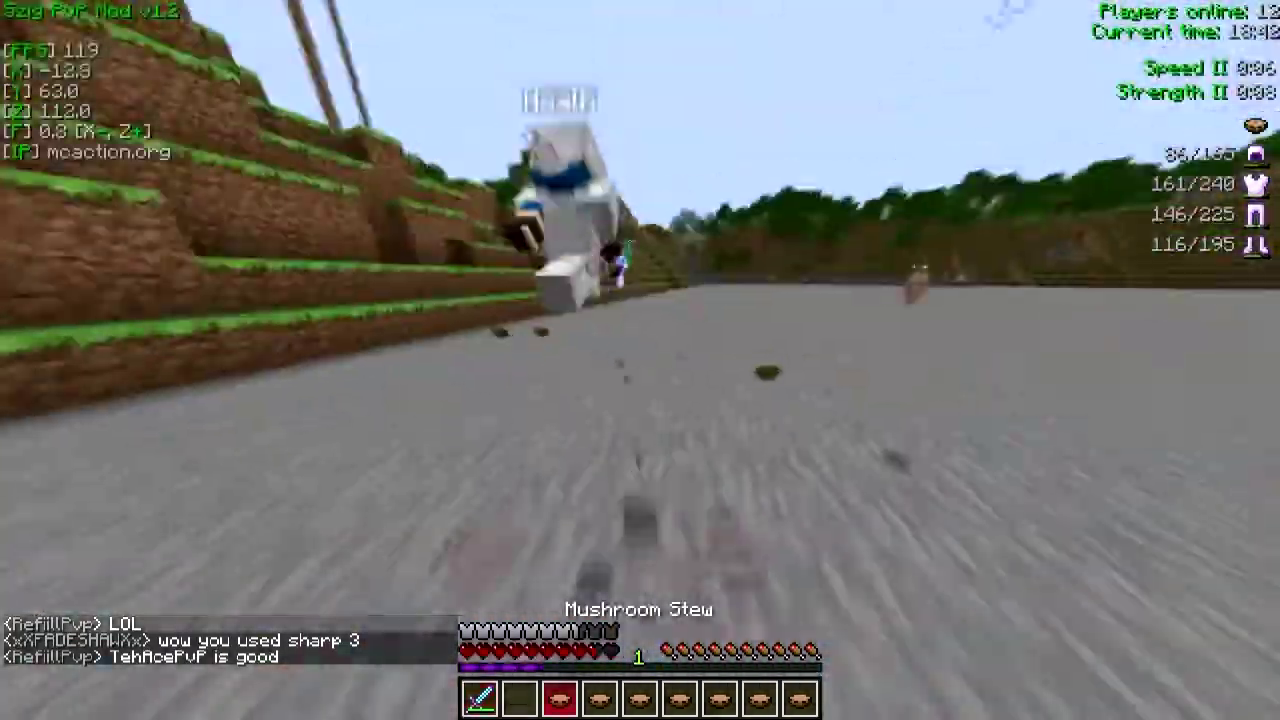
{"action": "right_click", "coordinate": [640, 360]}
{"action": "key", "text": "1"}
- Pursue the opponent to the grassy ledge and finish them off with the diamond sword
{"action": "key", "text": "w"}
{"action": "left_click", "coordinate": [640, 360]}
{"action": "left_click", "coordinate": [640, 360]}
{"action": "left_click", "coordinate": [640, 360]}
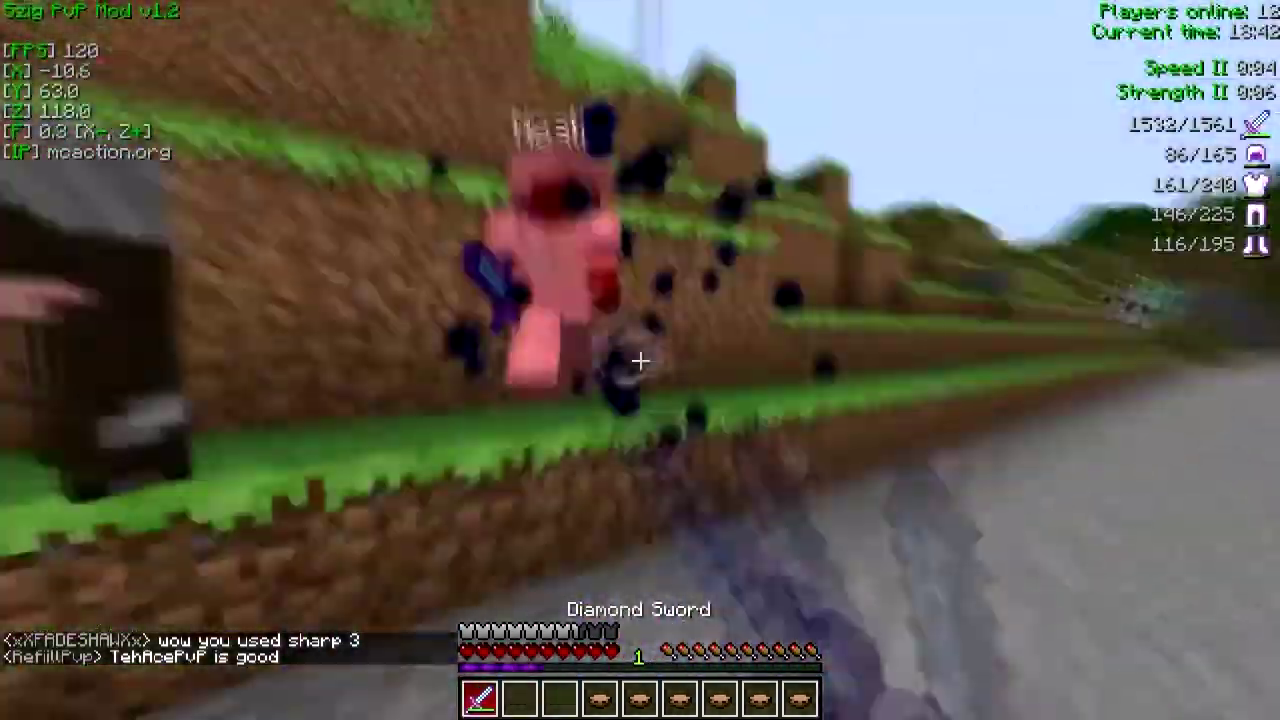
{"action": "left_click", "coordinate": [640, 360]}
{"action": "key", "text": "w"}
{"action": "left_click", "coordinate": [640, 360]}
{"action": "left_click", "coordinate": [640, 360]}
{"action": "left_click", "coordinate": [640, 360]}
{"action": "left_click", "coordinate": [640, 360]}
- Discard spare mushroom stews to free inventory slots and collect the defeated player's dropped iron armor
{"action": "key", "text": "e"}
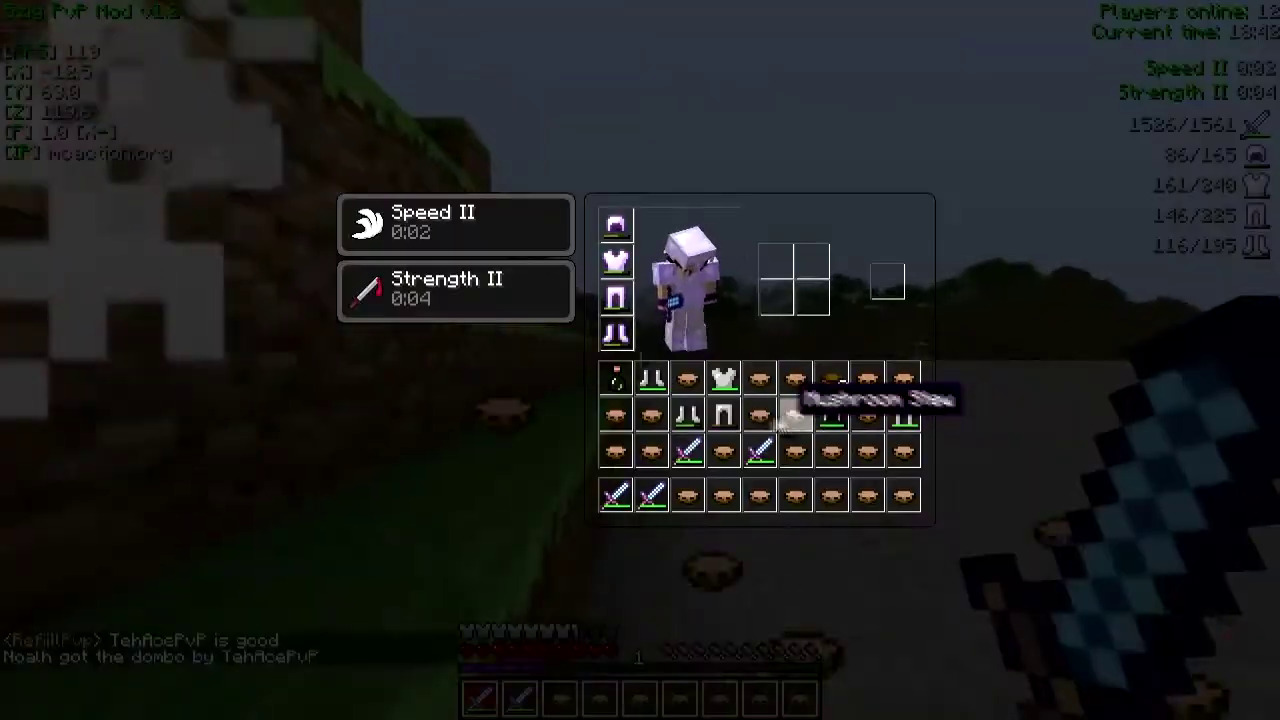
{"action": "key", "text": "q"}
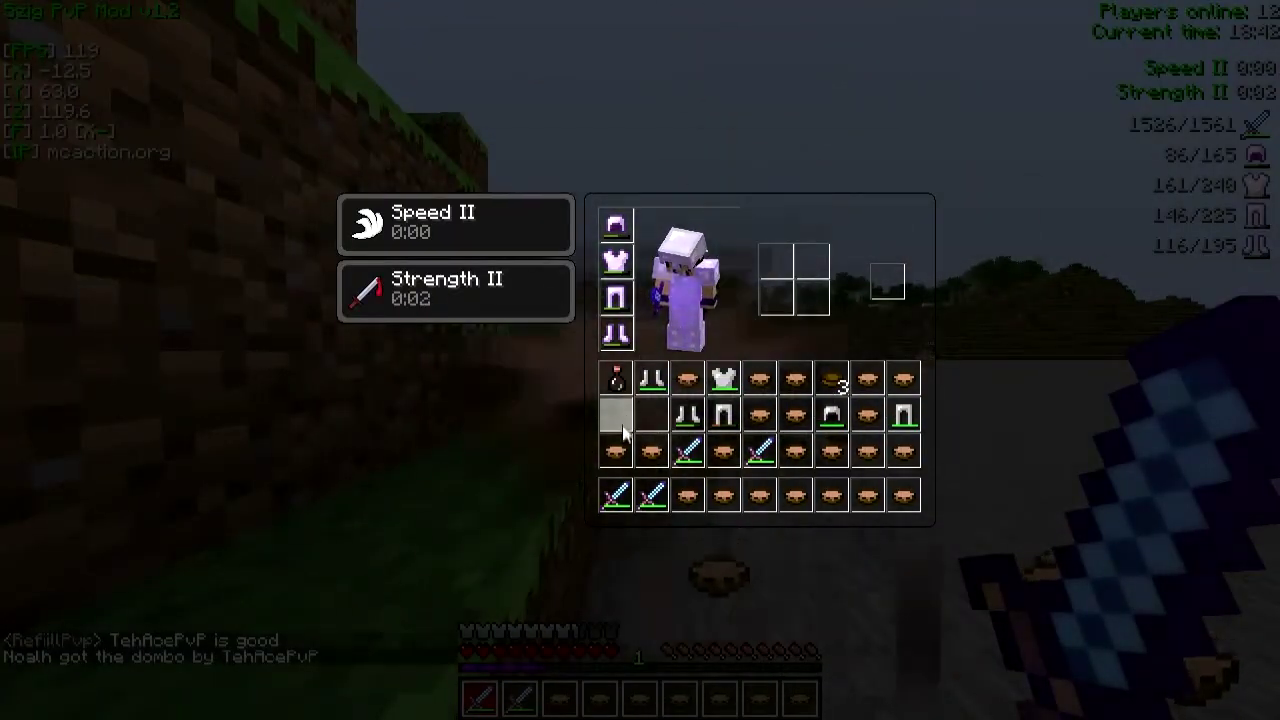
{"action": "key", "text": "e"}
{"action": "key", "text": "w"}
{"action": "key", "text": "e"}
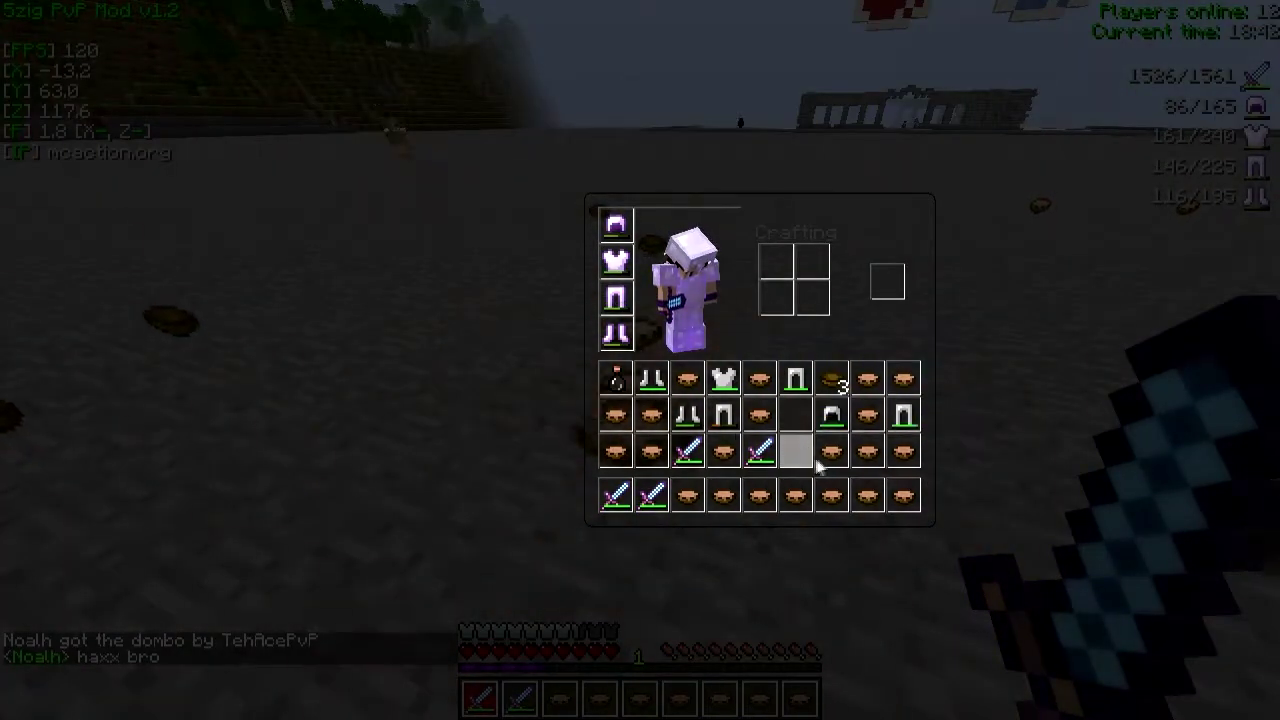
{"action": "key", "text": "e"}
{"action": "key", "text": "w"}
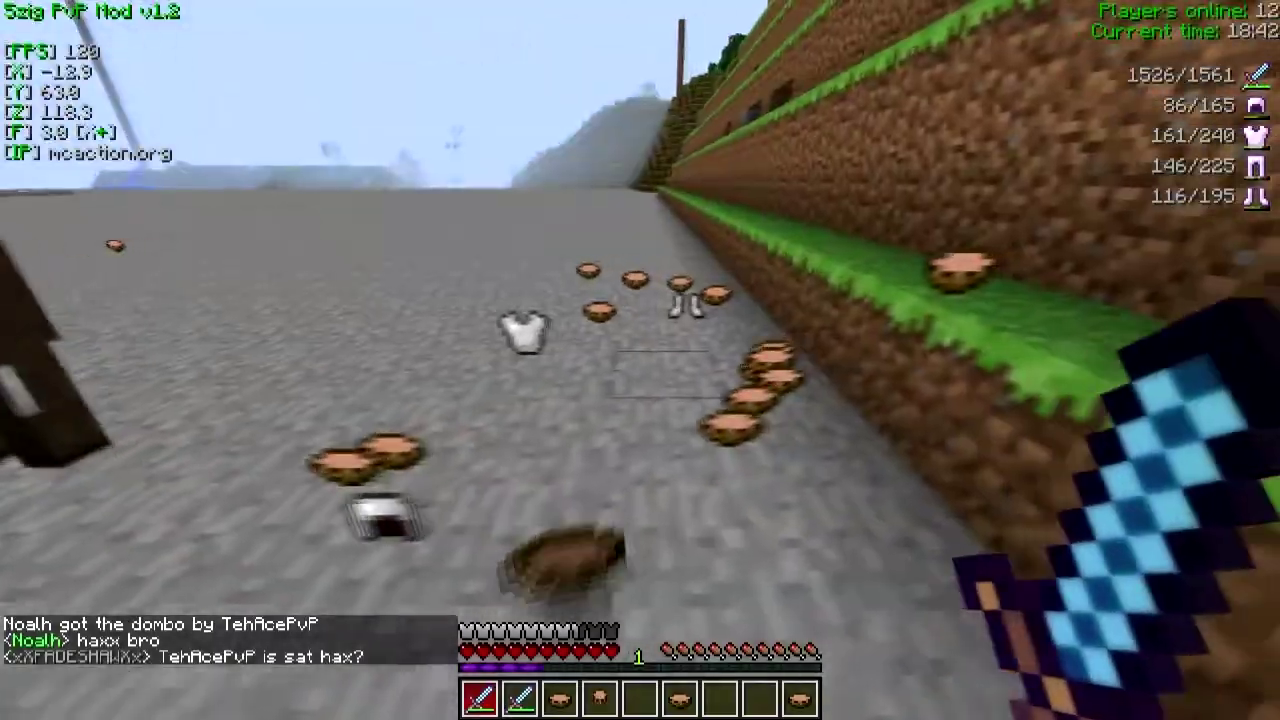
{"action": "key", "text": "e"}
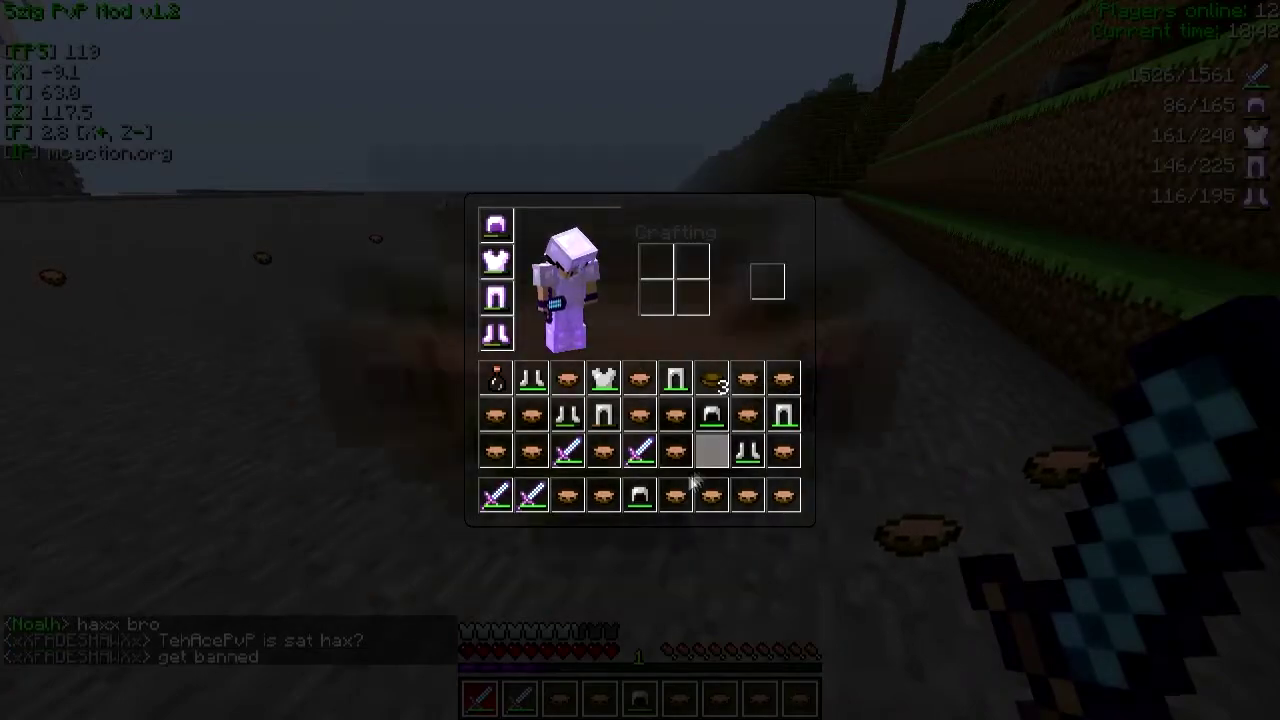
{"action": "key", "text": "e"}
{"action": "key", "text": "w"}
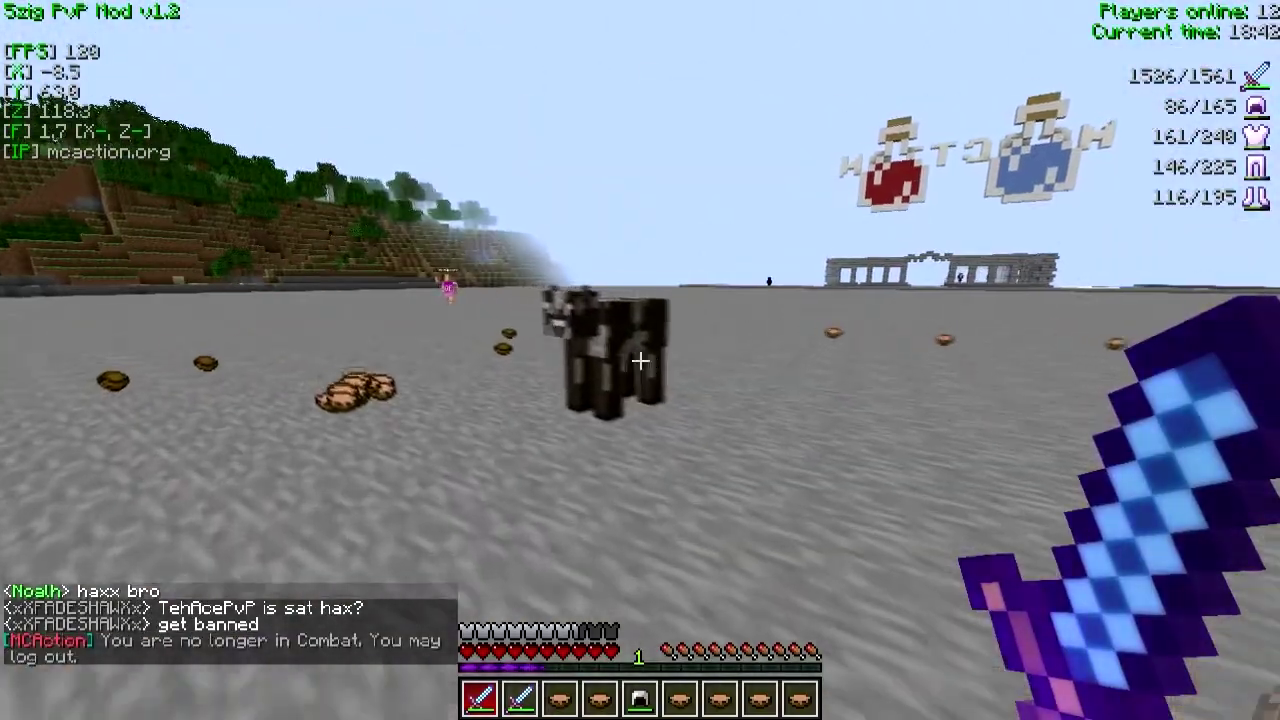
- Send the chat message "recorded" and resend the blocked follow-up taunt from the chat history
{"action": "type", "text": "t"}
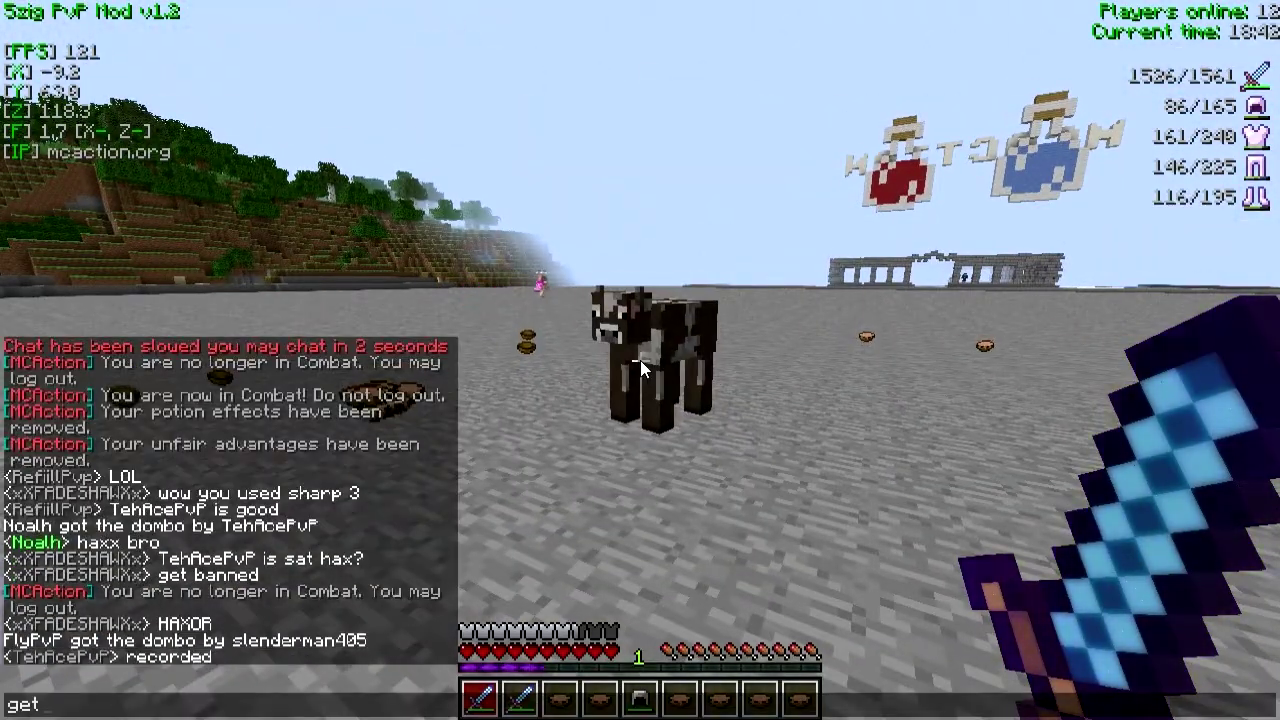
{"action": "type", "text": "reked"}
{"action": "key", "text": "Return"}
{"action": "key", "text": "w"}
{"action": "key", "text": "F5"}
{"action": "key", "text": "space"}
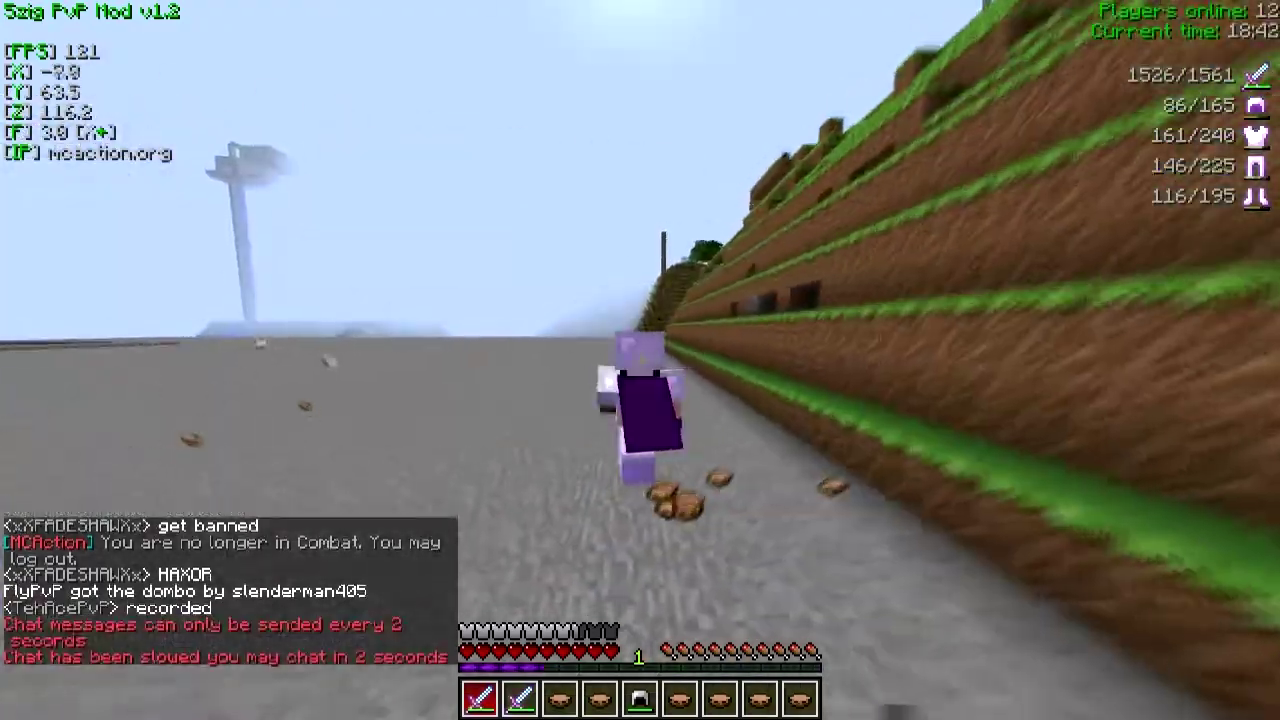
{"action": "key", "text": "F5"}
{"action": "key", "text": "t"}
{"action": "key", "text": "Up"}
{"action": "key", "text": "Return"}
- Sprint away from the fight along the terraced hillside to the stream, returning to first-person view
{"action": "key", "text": "w"}
{"action": "key", "text": "space"}
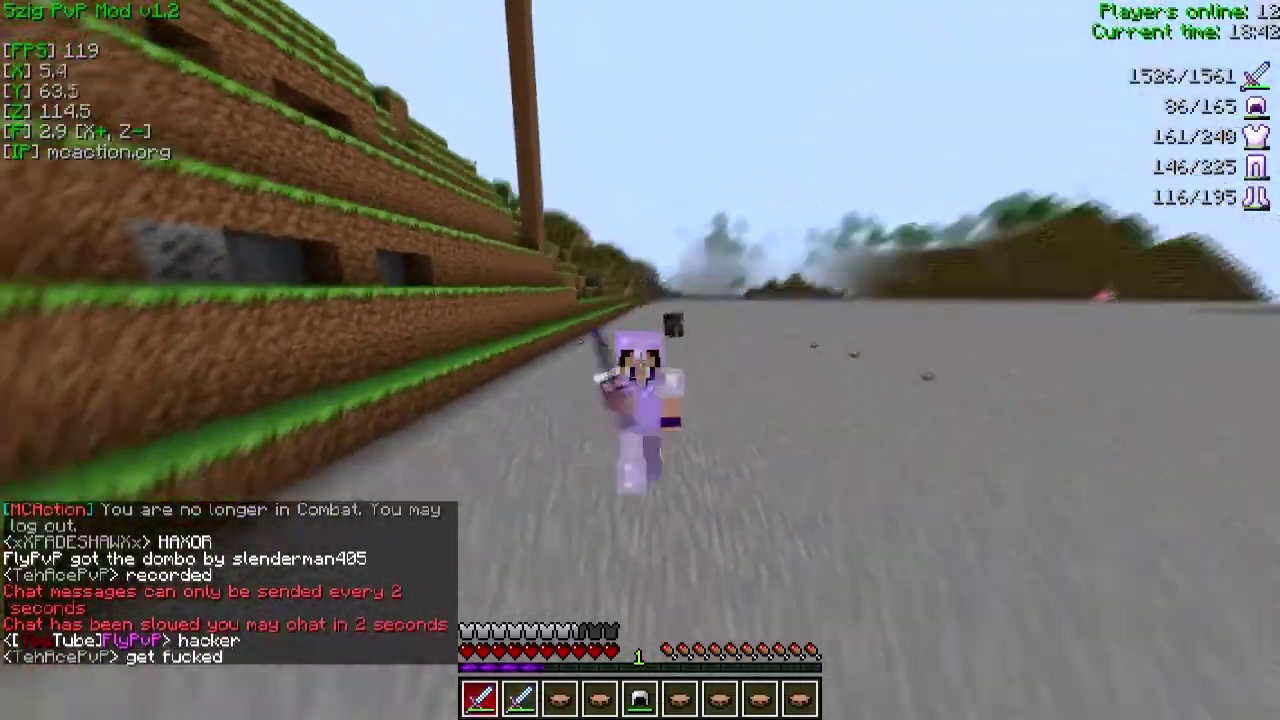
{"action": "key", "text": "w"}
{"action": "key", "text": "space"}
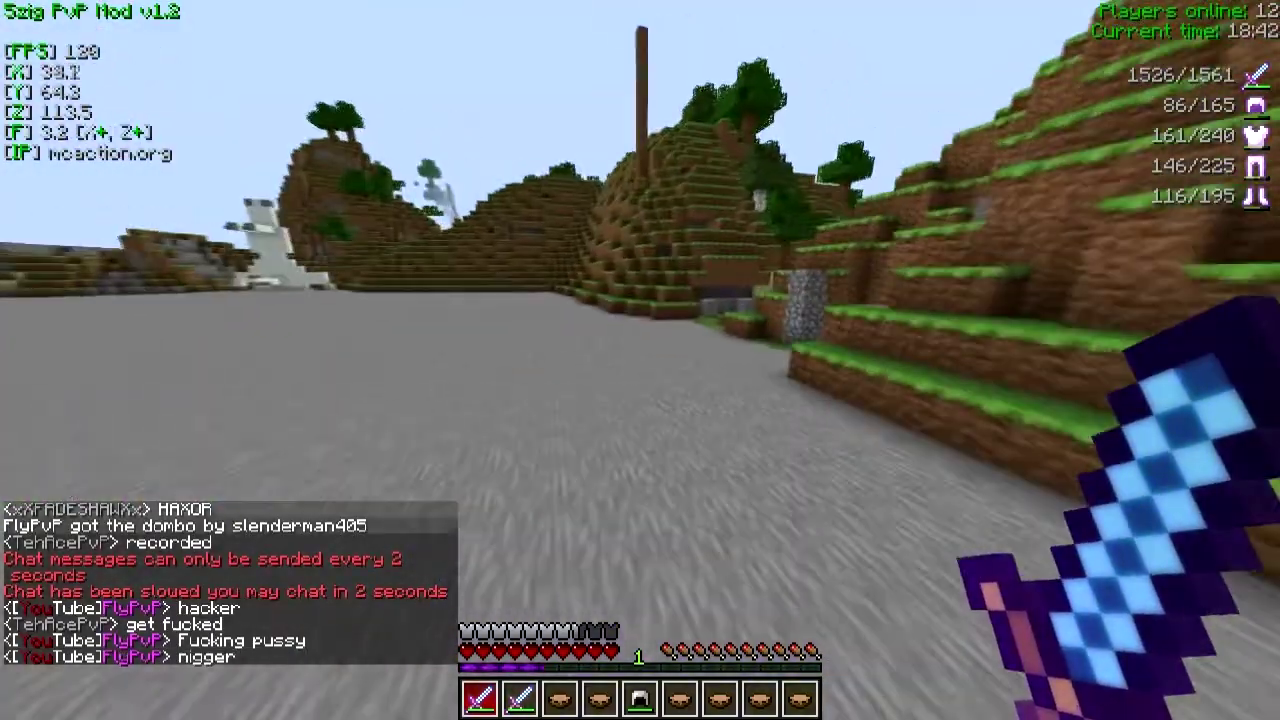
{"action": "key", "text": "9"}
{"action": "key", "text": "w"}
{"action": "left_click", "coordinate": [640, 360]}
{"action": "key", "text": "space"}
{"action": "left_click", "coordinate": [640, 360]}
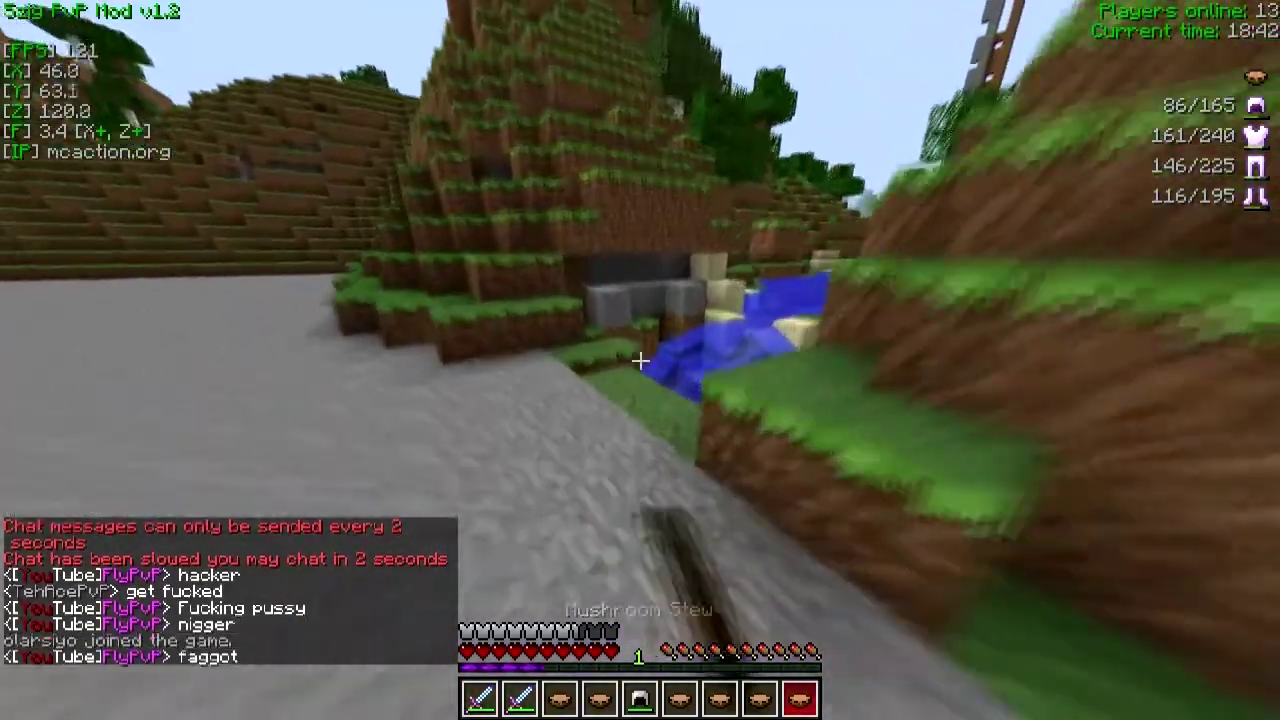
- Teleport back with the /spawn command and open the ender chest in the spawn area
{"action": "type", "text": "1/spawn"}
{"action": "key", "text": "Return"}
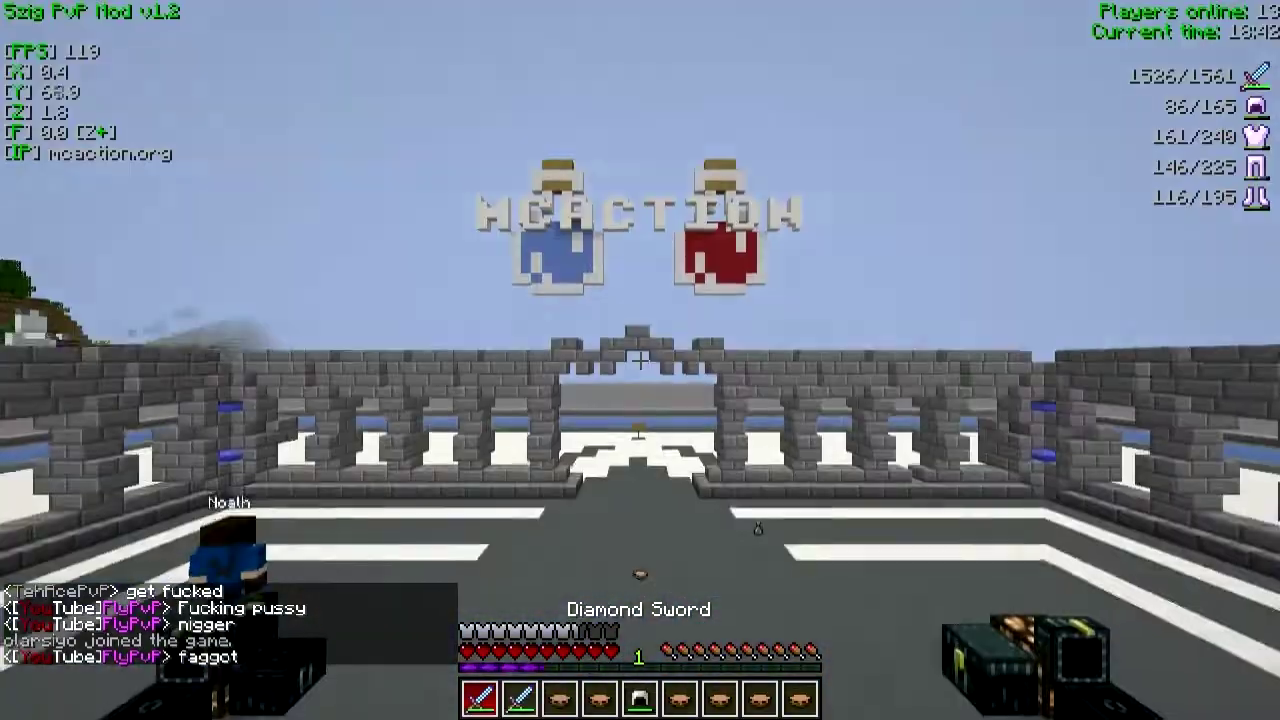
{"action": "key", "text": "w"}
{"action": "key", "text": "e"}
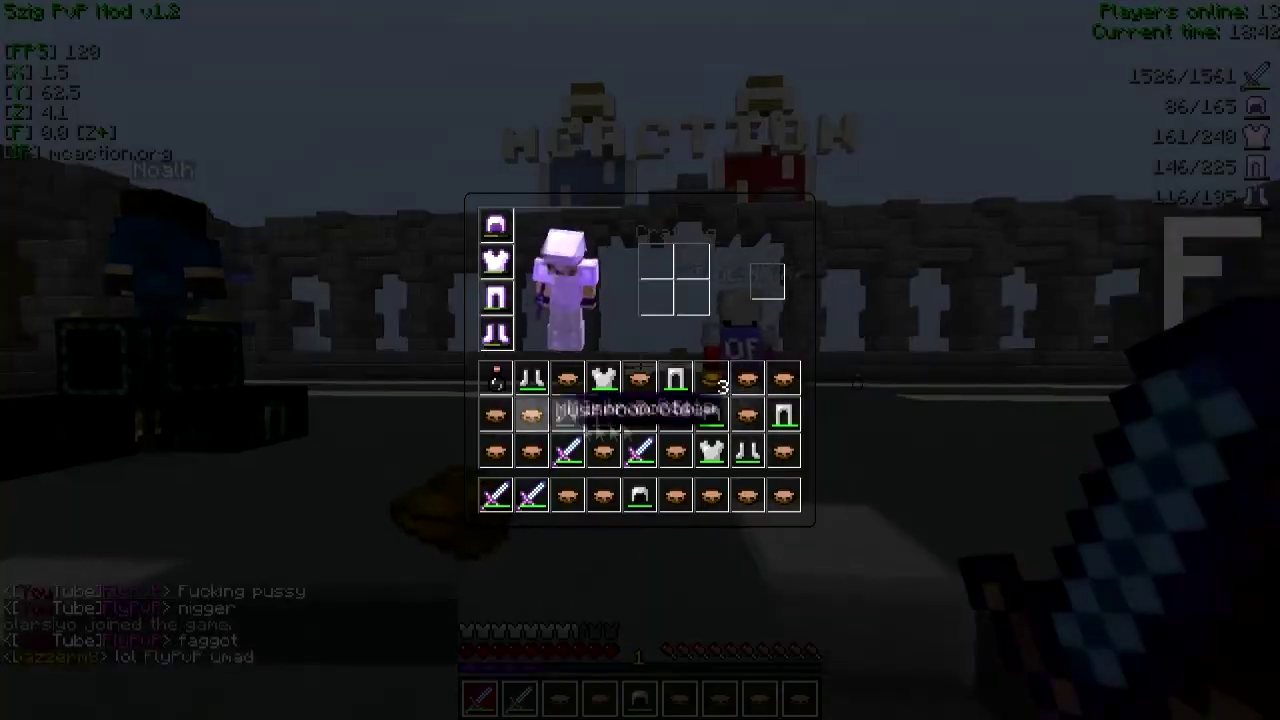
{"action": "key", "text": "e"}
{"action": "key", "text": "w"}
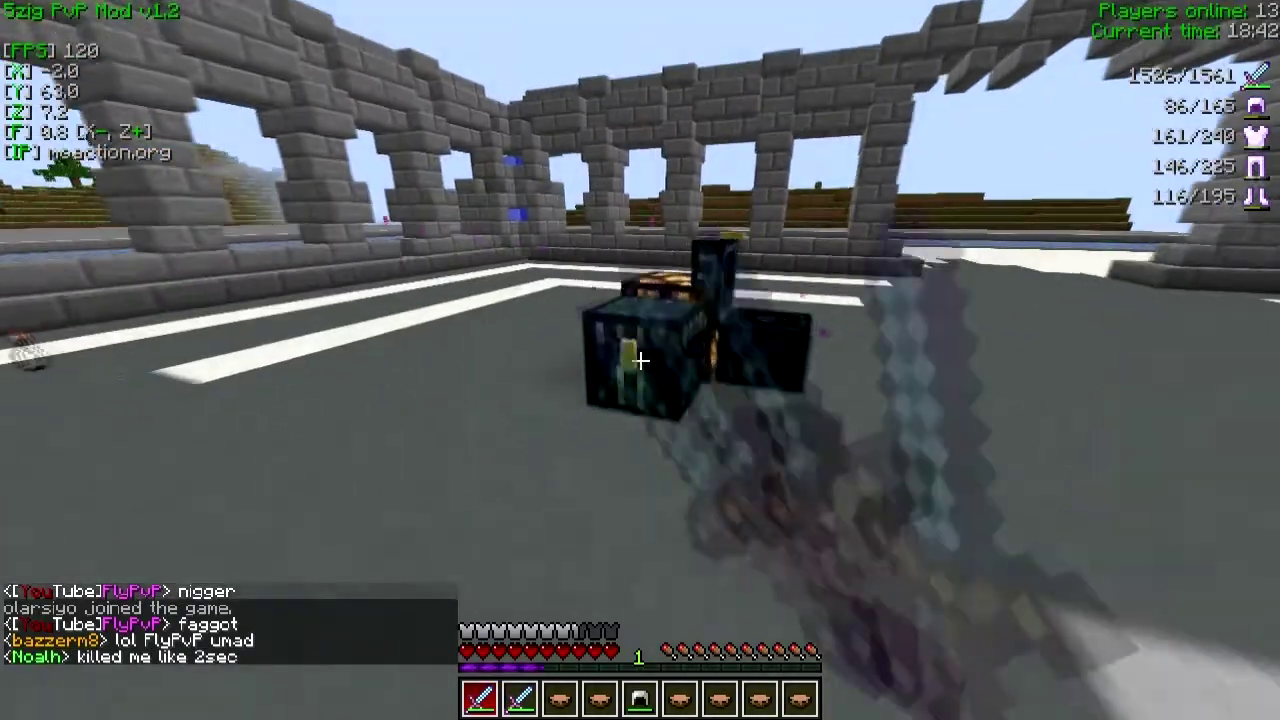
{"action": "right_click", "coordinate": [640, 360]}
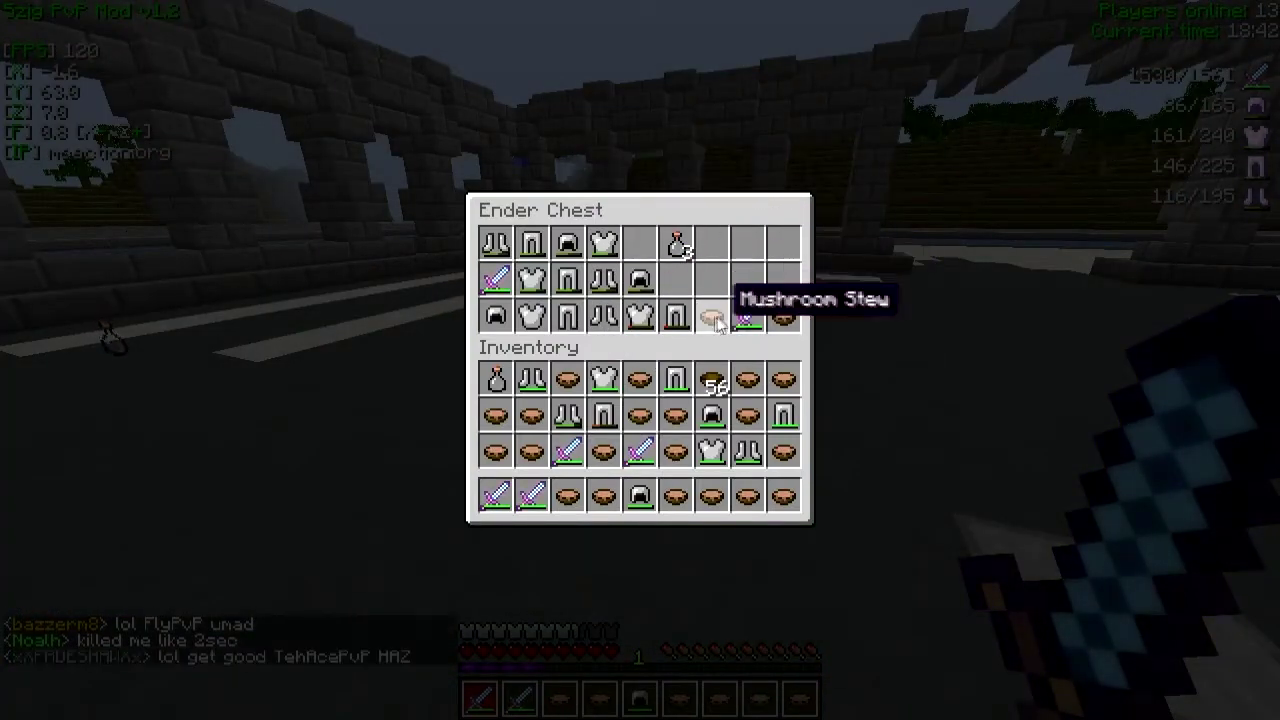
- Discard the stew and bottles from the ender chest and store the spare diamond swords and looted iron armor in it
{"action": "key", "text": "q"}
{"action": "key", "text": "q"}
{"action": "key", "text": "q"}
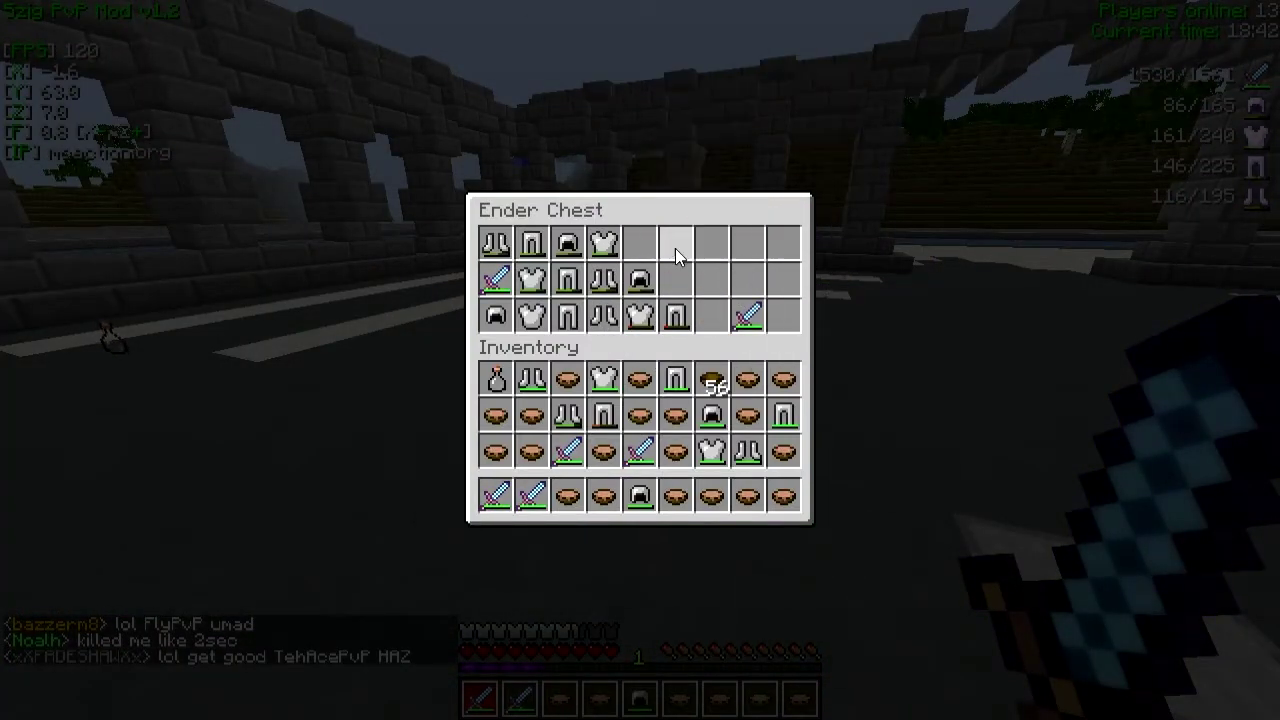
{"action": "left_click", "coordinate": [570, 455], "text": "shift"}
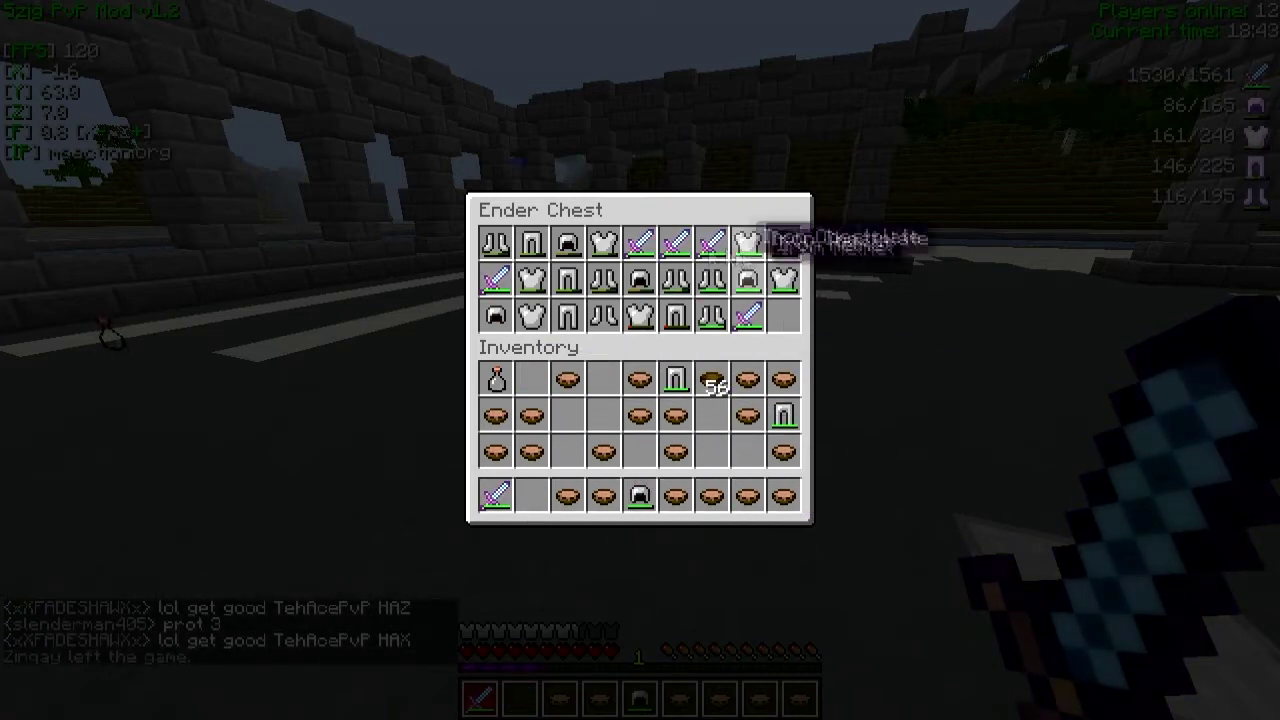
{"action": "key", "text": "Escape"}
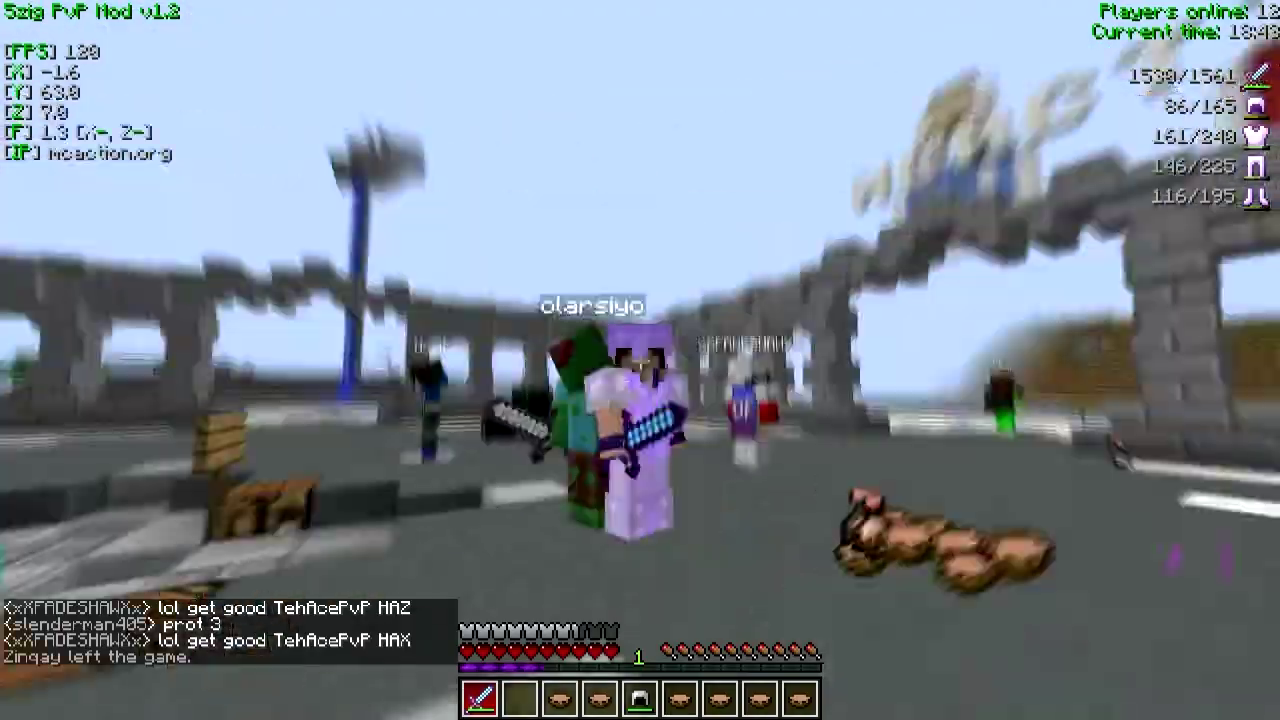
- Pick up a dropped mushroom stew near the ender chest to fill the empty hotbar slot
{"action": "key", "text": "w"}
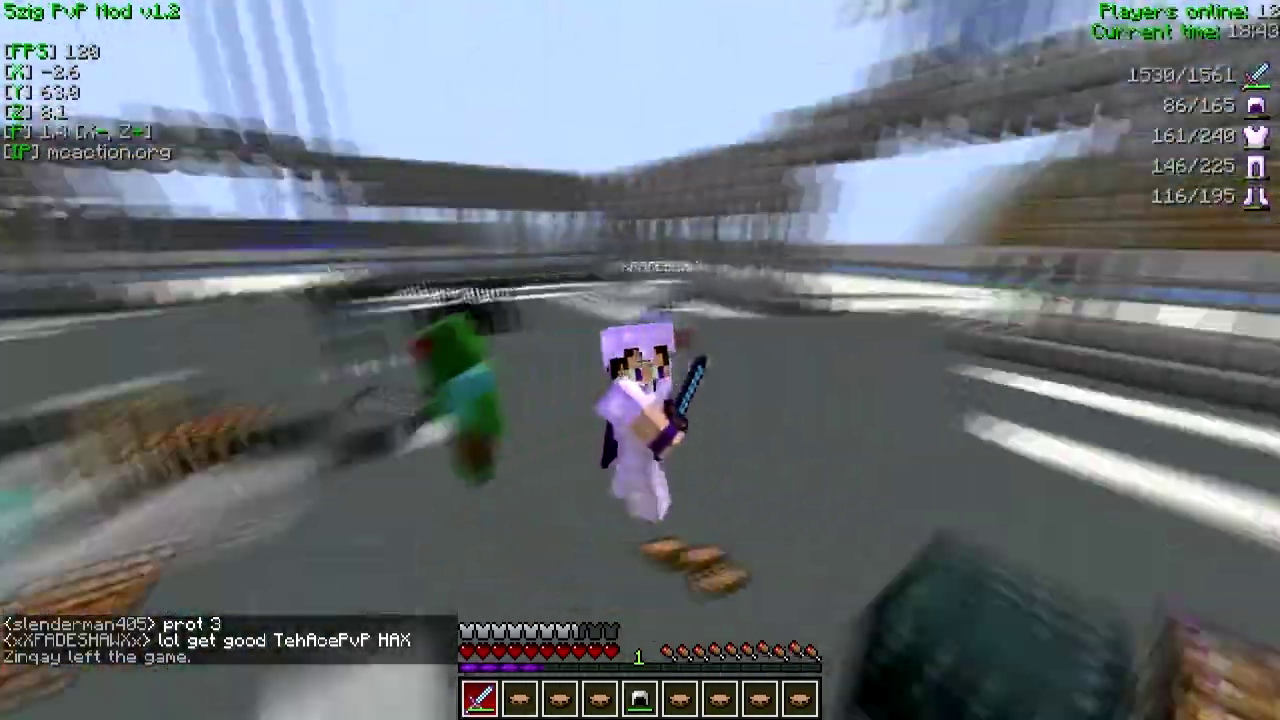
{"action": "key", "text": "w"}
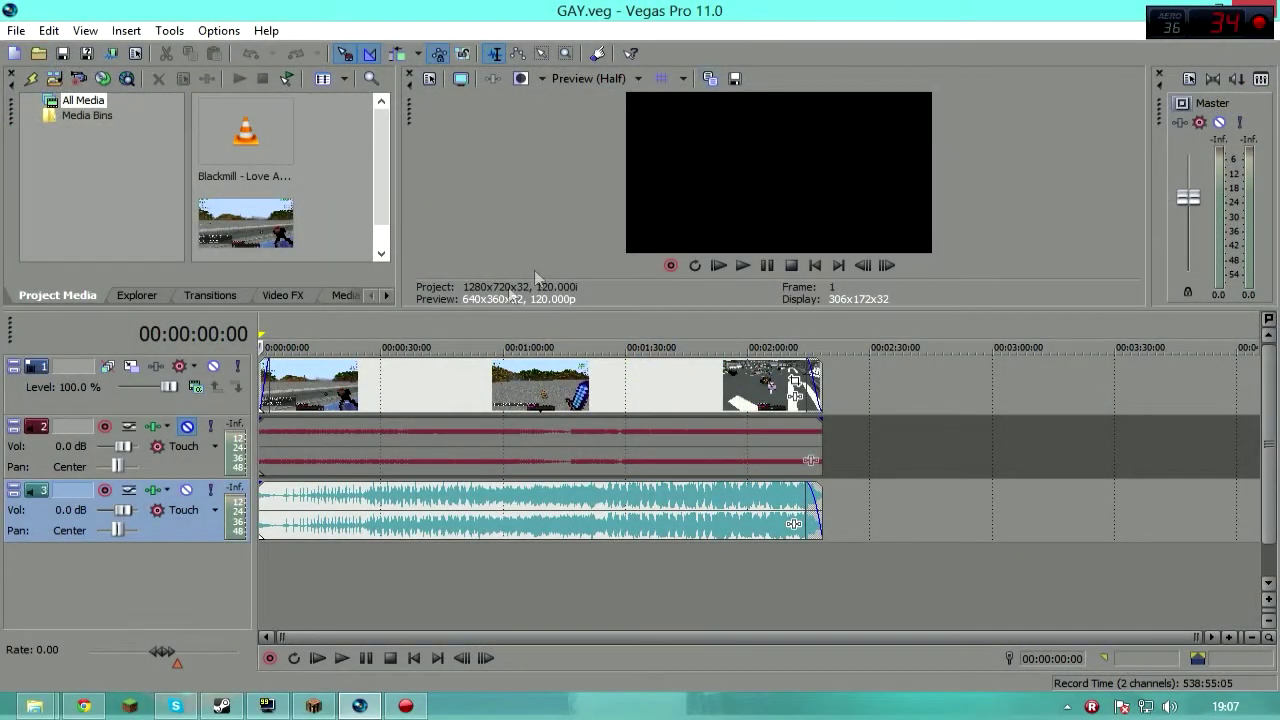
- In Vegas Pro, scrub through roughly the first ten seconds of the gameplay edit and return the playhead to the start
{"action": "left_click_drag", "start_coordinate": [259, 579], "coordinate": [290, 78]}
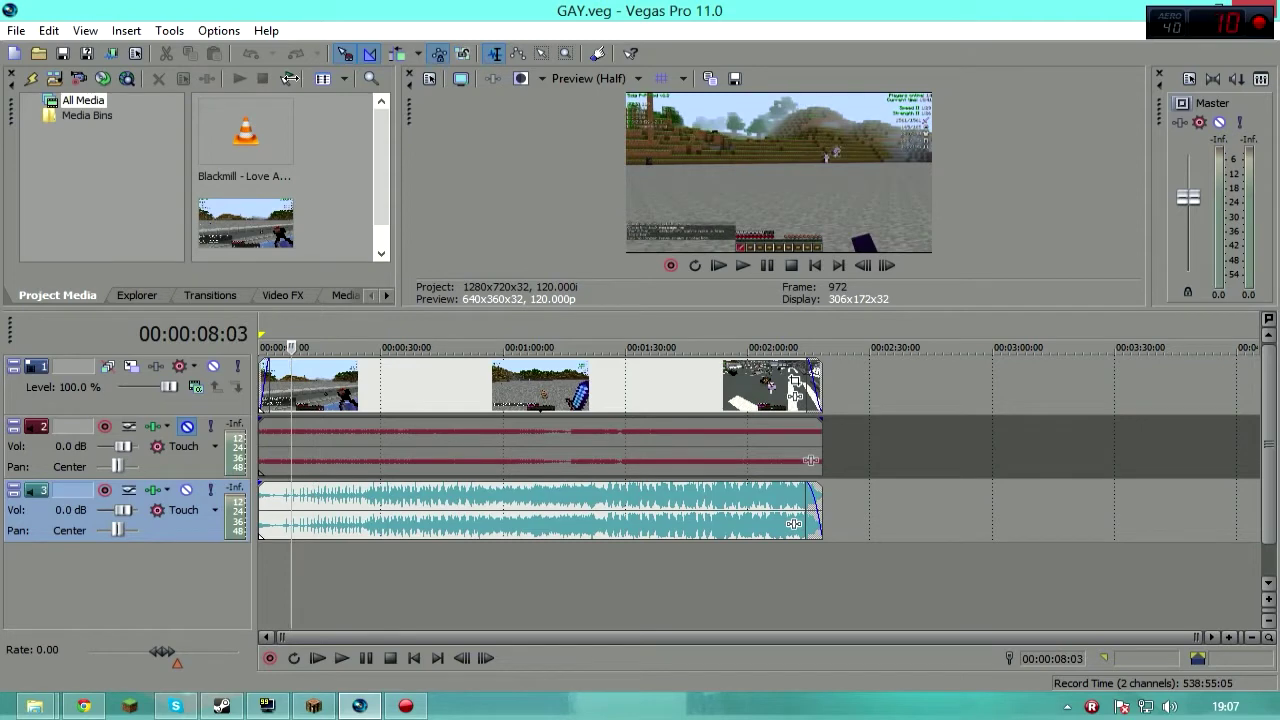
{"action": "left_click_drag", "start_coordinate": [290, 78], "coordinate": [264, 83]}
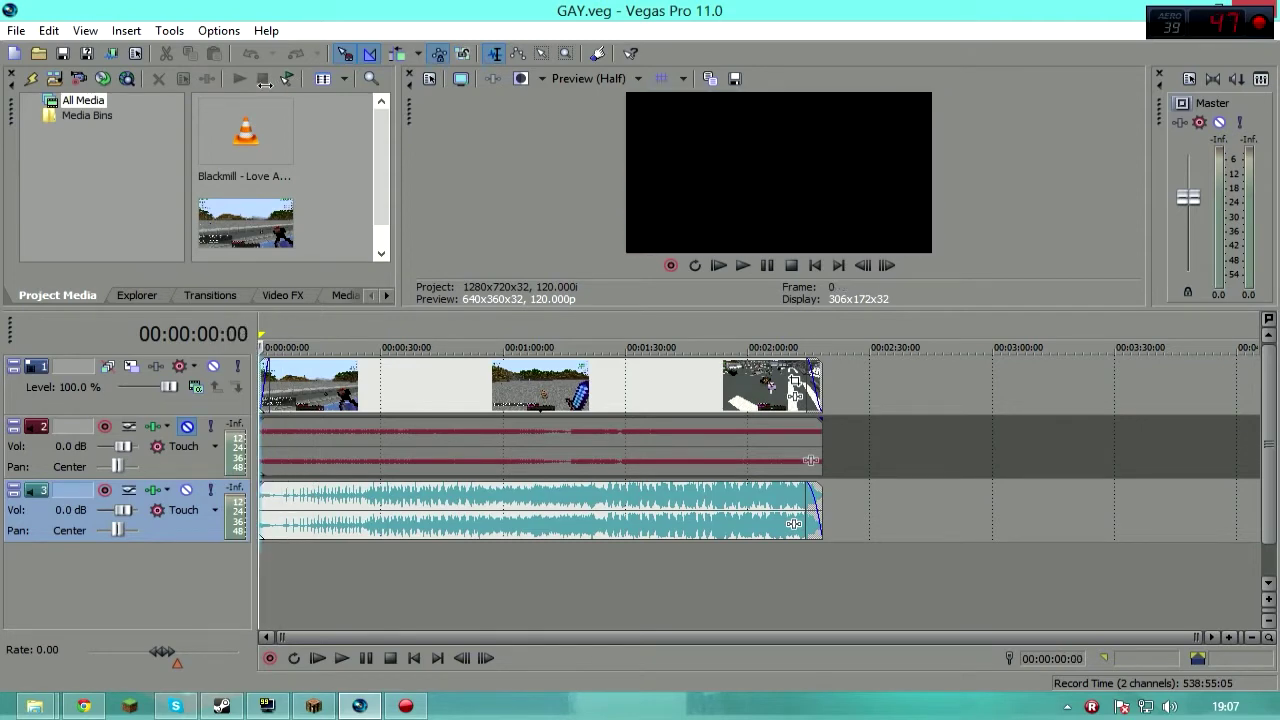
{"action": "right_click", "coordinate": [446, 383]}
{"action": "left_click", "coordinate": [300, 548]}
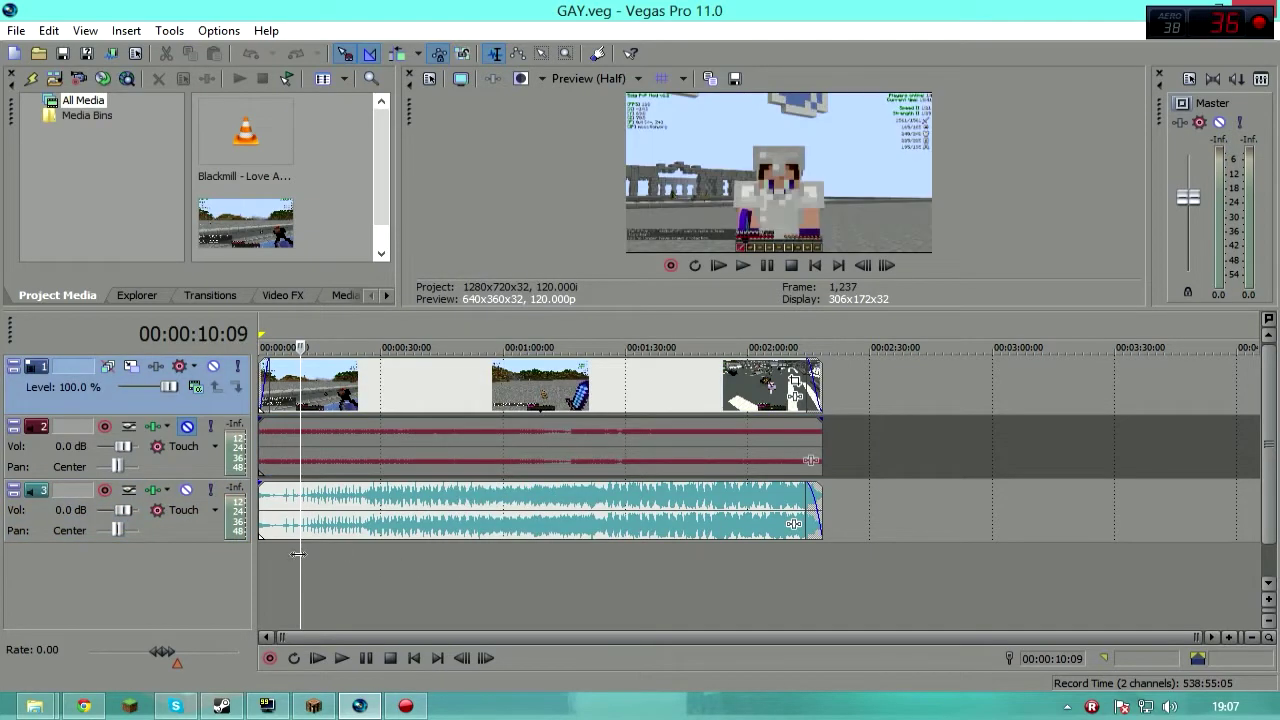
{"action": "left_click_drag", "start_coordinate": [298, 554], "coordinate": [153, 474]}
- Select the gameplay clip and the music clip in turn, and switch the gameplay audio track's mute off and on again
{"action": "mouse_move", "coordinate": [313, 405]}
{"action": "left_mouse_down"}
{"action": "mouse_move", "coordinate": [581, 400]}
{"action": "mouse_move", "coordinate": [298, 407]}
{"action": "left_mouse_up"}
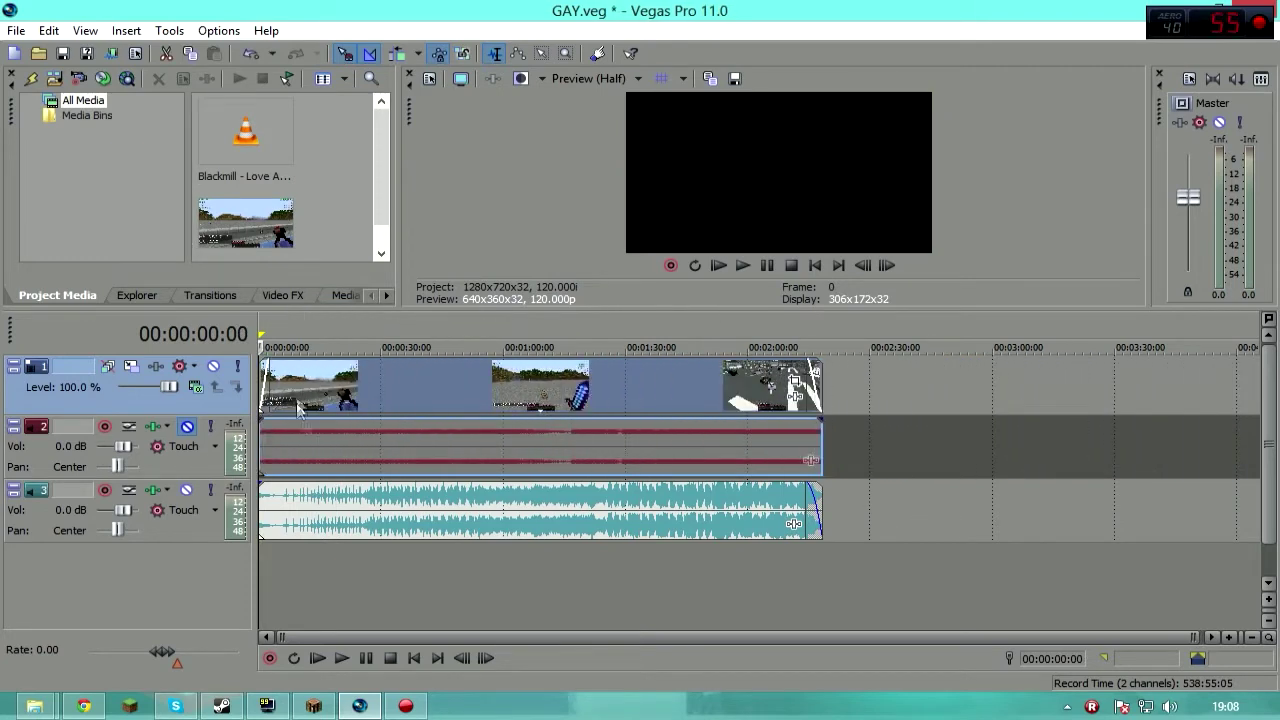
{"action": "left_click_drag", "start_coordinate": [372, 510], "coordinate": [336, 510]}
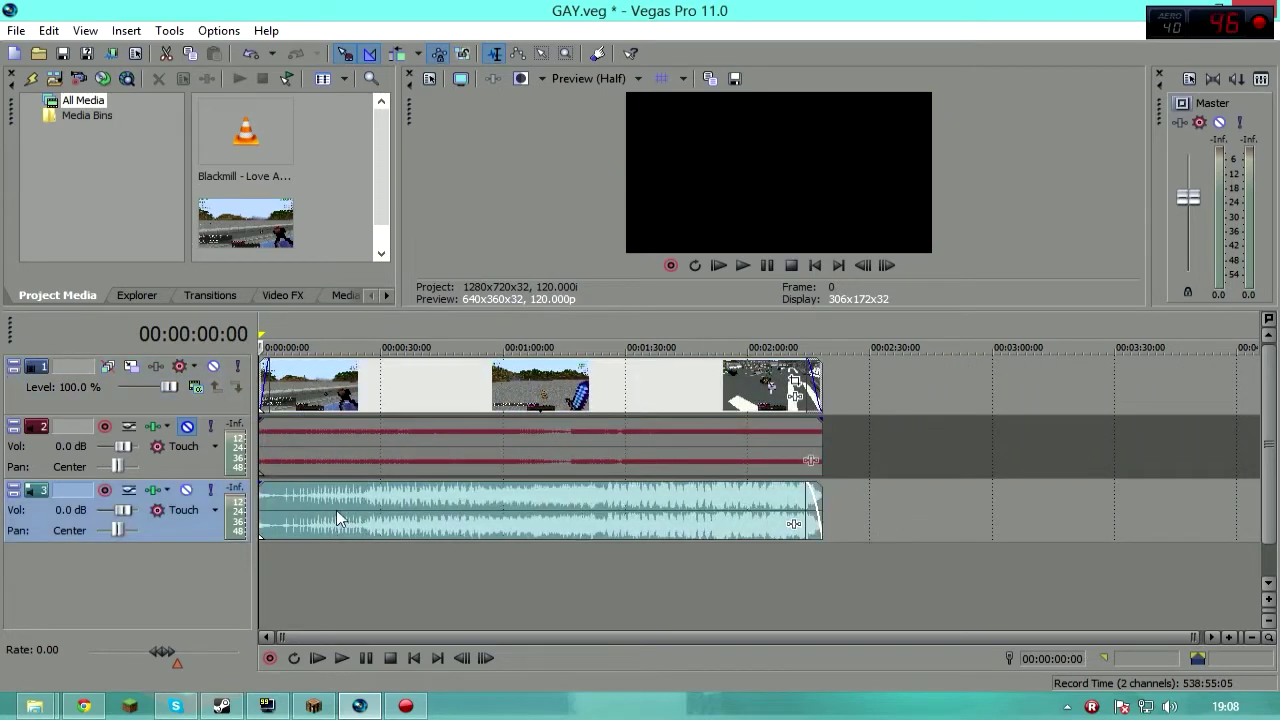
{"action": "left_click", "coordinate": [186, 427]}
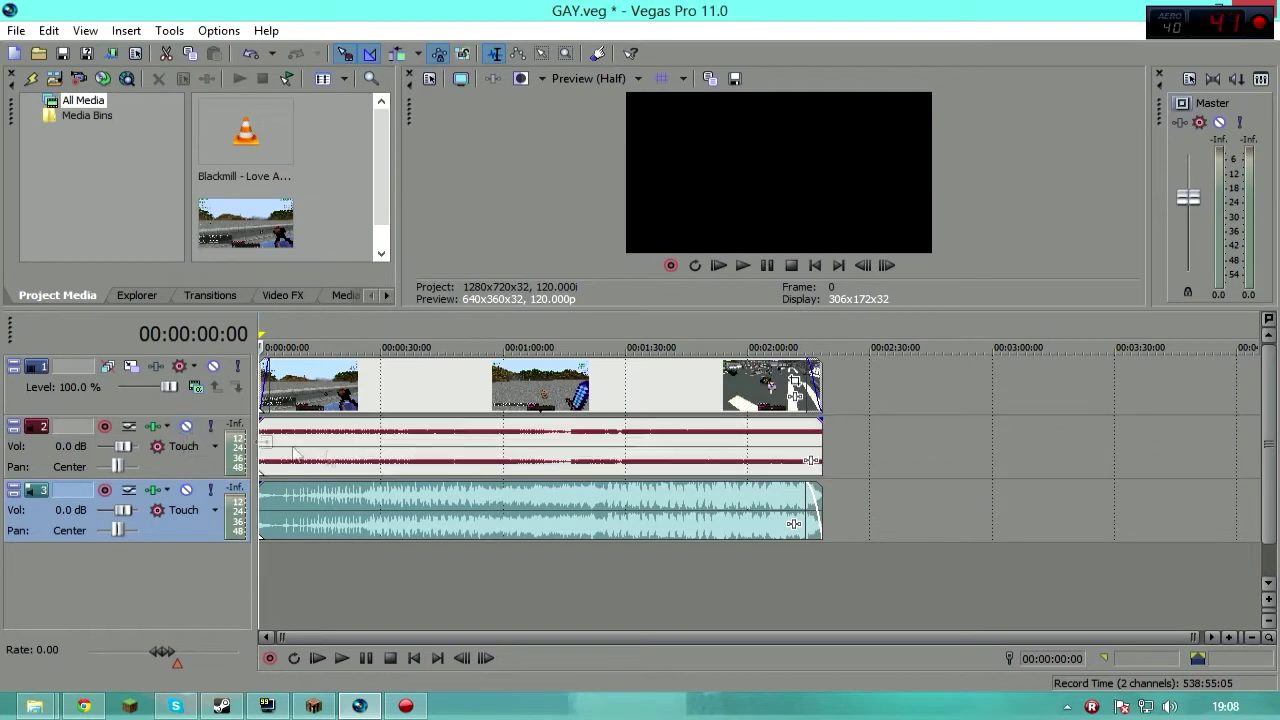
{"action": "left_click", "coordinate": [187, 427]}
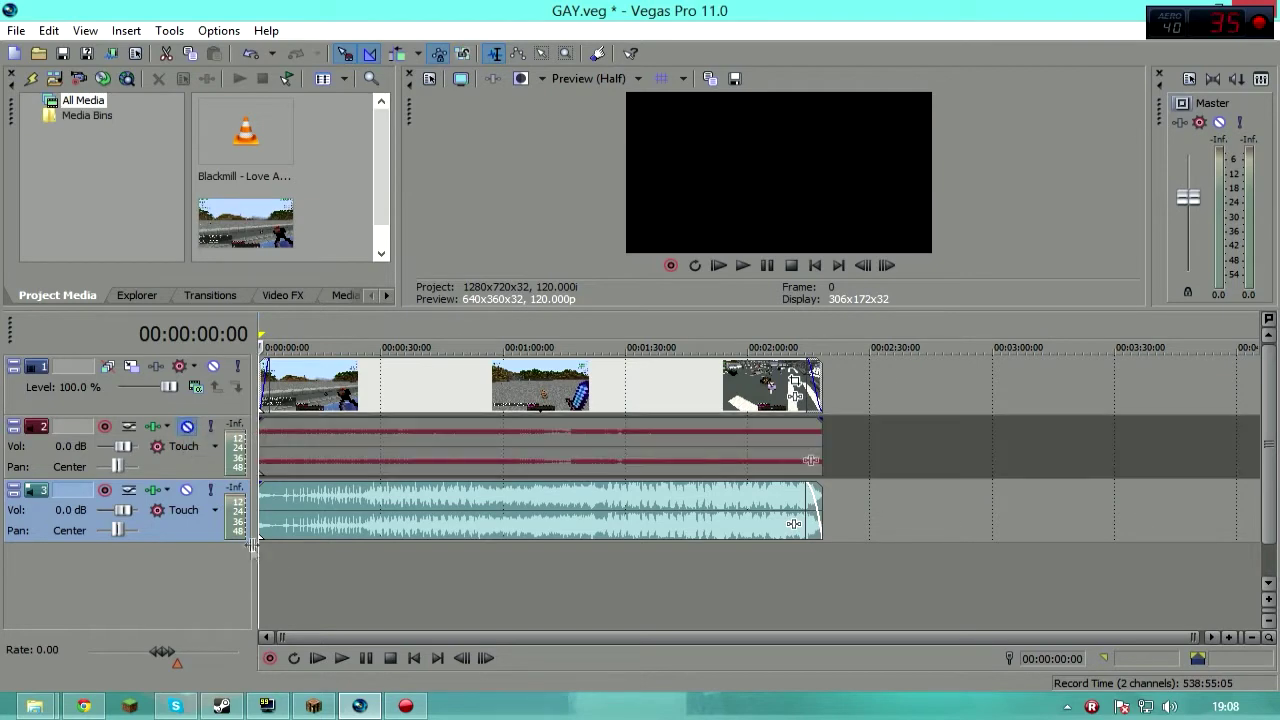
- Unmute the gameplay audio track and delete its audio clip, returning the playhead to the start
{"action": "left_click", "coordinate": [187, 427]}
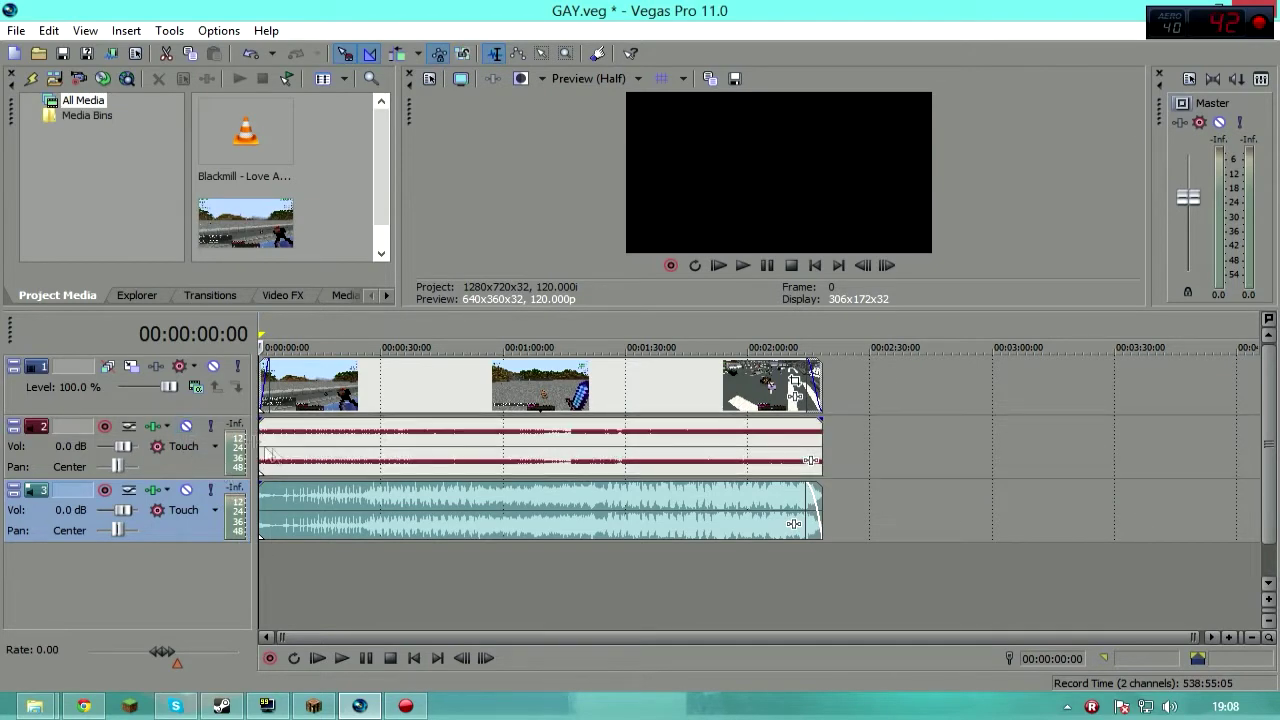
{"action": "left_click", "coordinate": [304, 463]}
{"action": "key", "text": "Delete"}
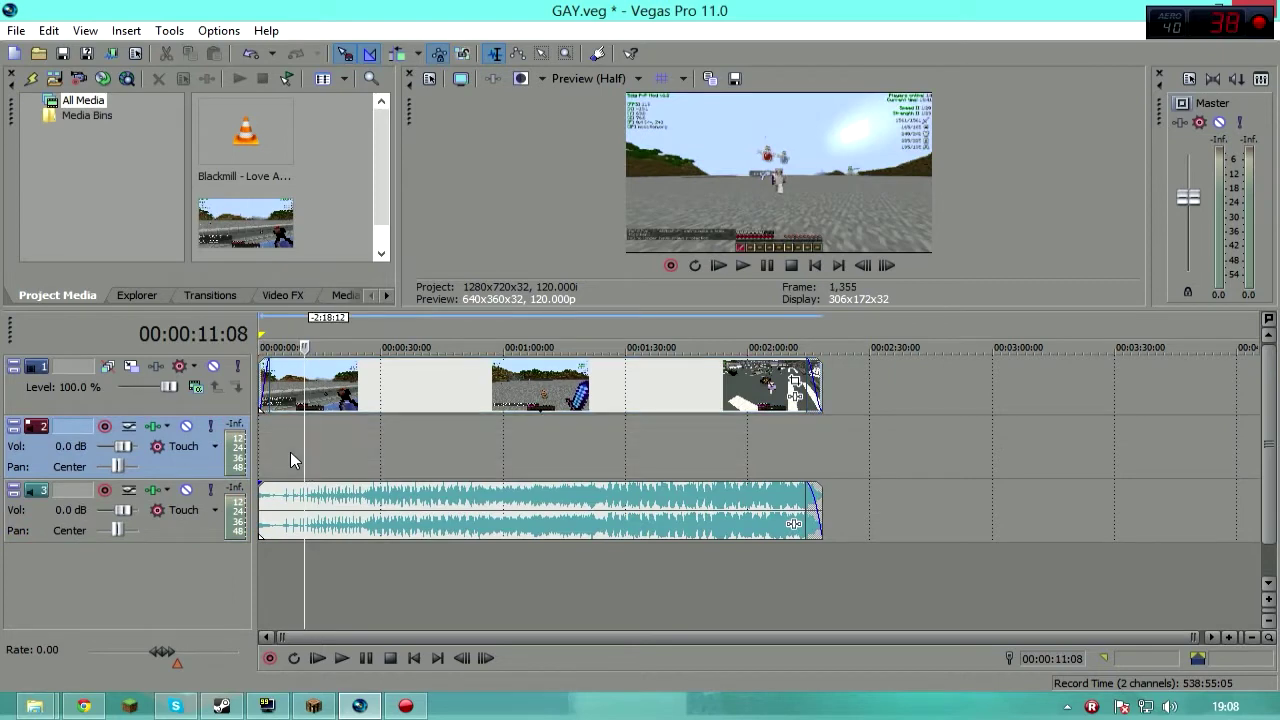
{"action": "left_click_drag", "start_coordinate": [301, 451], "coordinate": [258, 500]}
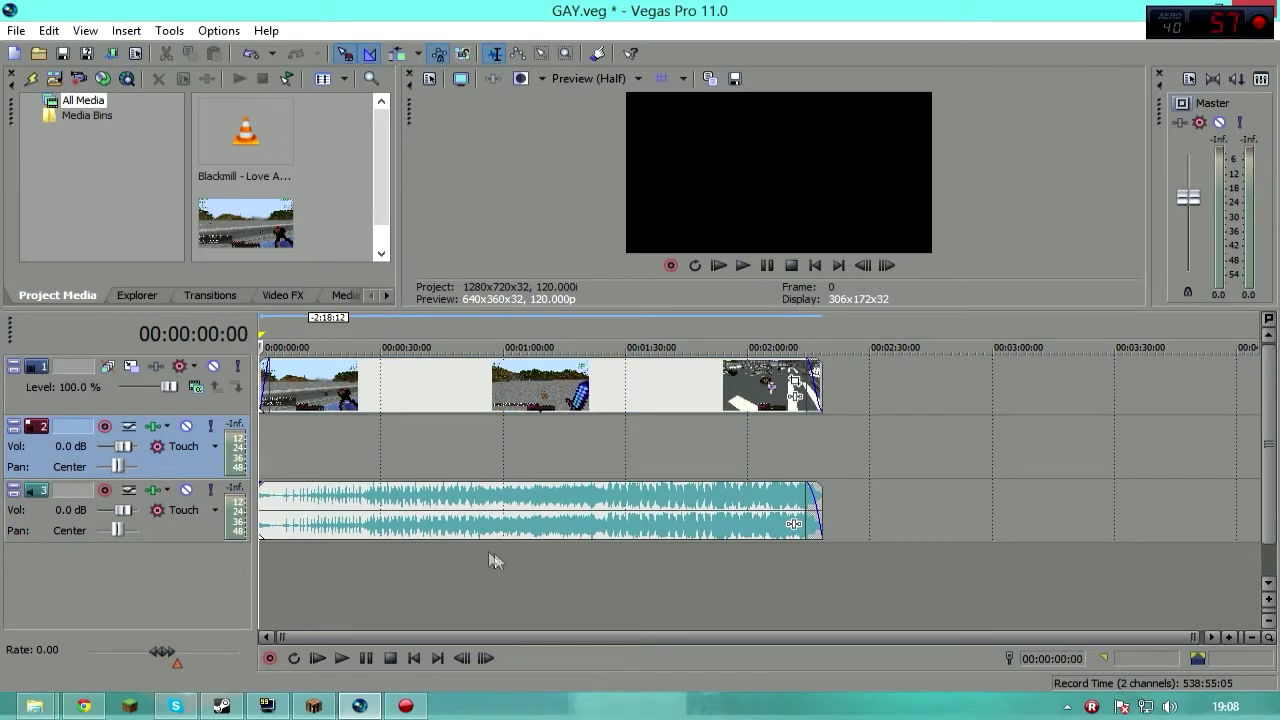
- Adjust the gameplay clip's fade-in at about 00:00:02:21 and shorten the fade-outs at the end of the gameplay and music clips
{"action": "left_click_drag", "start_coordinate": [257, 554], "coordinate": [269, 450]}
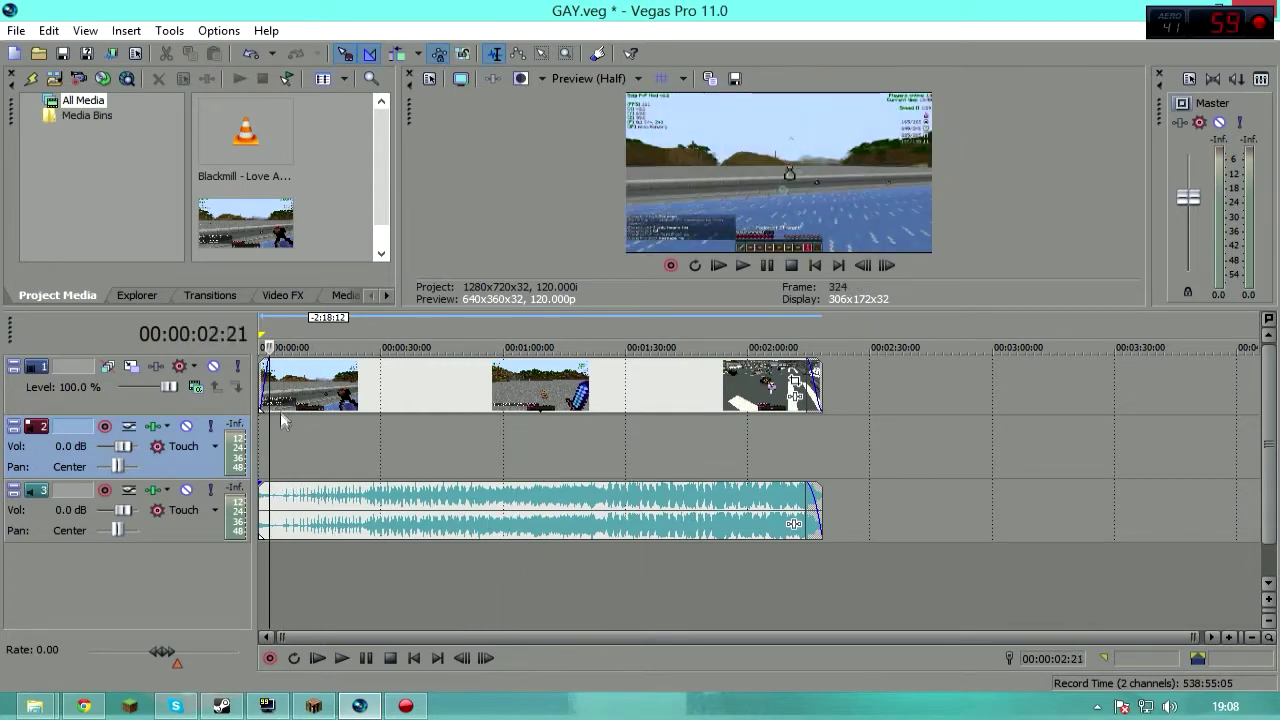
{"action": "mouse_move", "coordinate": [269, 384]}
{"action": "left_mouse_down"}
{"action": "mouse_move", "coordinate": [298, 391]}
{"action": "mouse_move", "coordinate": [271, 391]}
{"action": "left_mouse_up"}
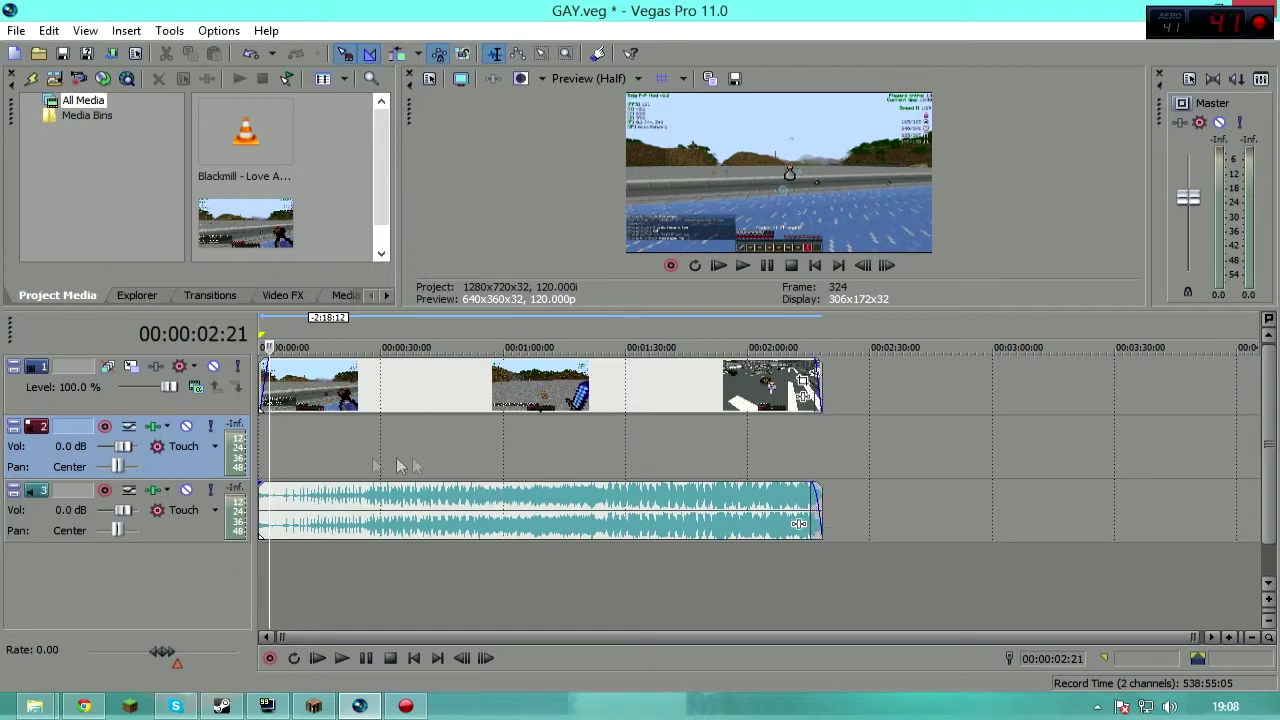
- Play back the opening and the ending of the edit to check the fades, and park the playhead at about 00:01:03:24
{"action": "mouse_move", "coordinate": [270, 450]}
{"action": "left_mouse_down"}
{"action": "mouse_move", "coordinate": [788, 450]}
{"action": "mouse_move", "coordinate": [259, 450]}
{"action": "left_mouse_up"}
{"action": "left_click", "coordinate": [740, 265]}
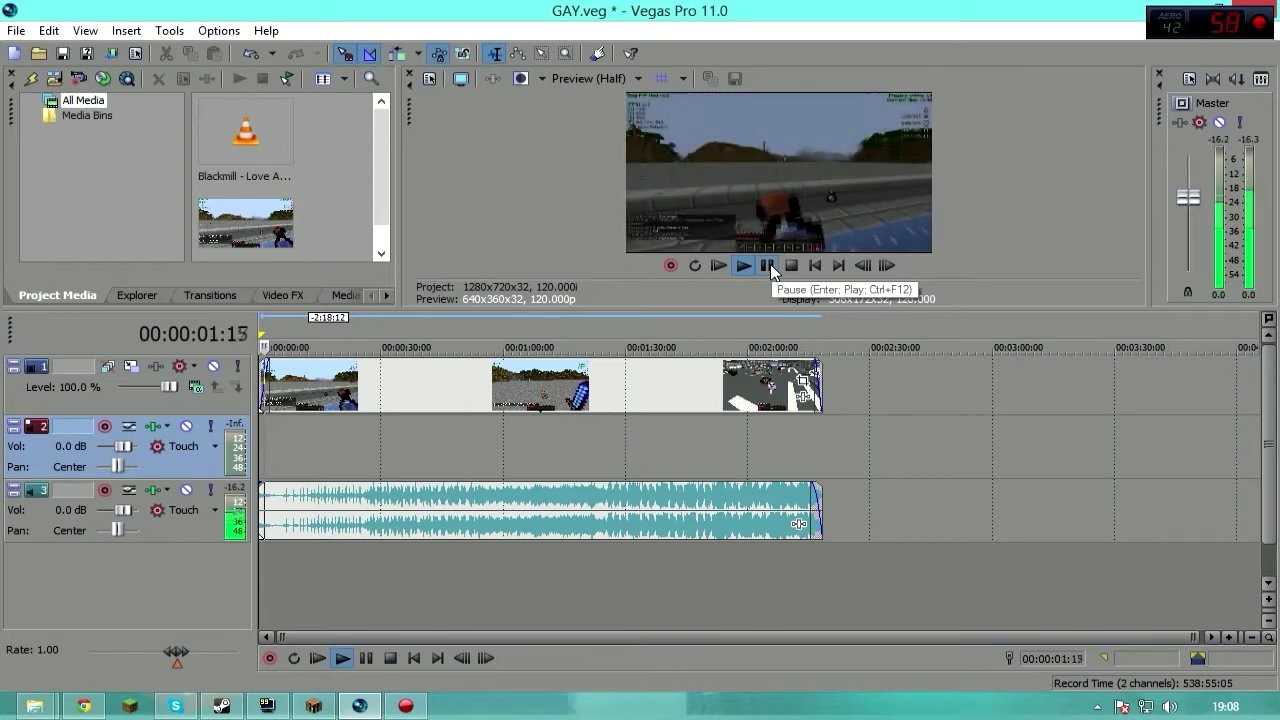
{"action": "left_click", "coordinate": [767, 265]}
{"action": "left_click", "coordinate": [816, 457]}
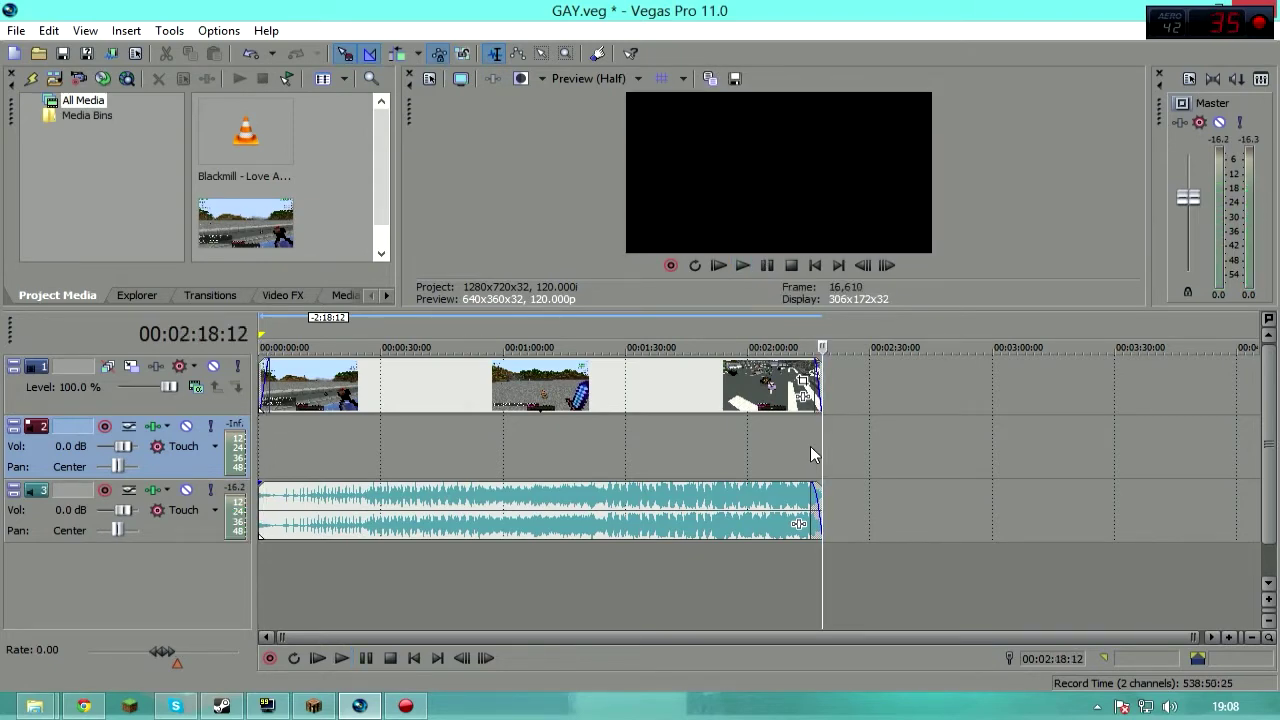
{"action": "left_click", "coordinate": [810, 446]}
{"action": "left_click", "coordinate": [743, 265]}
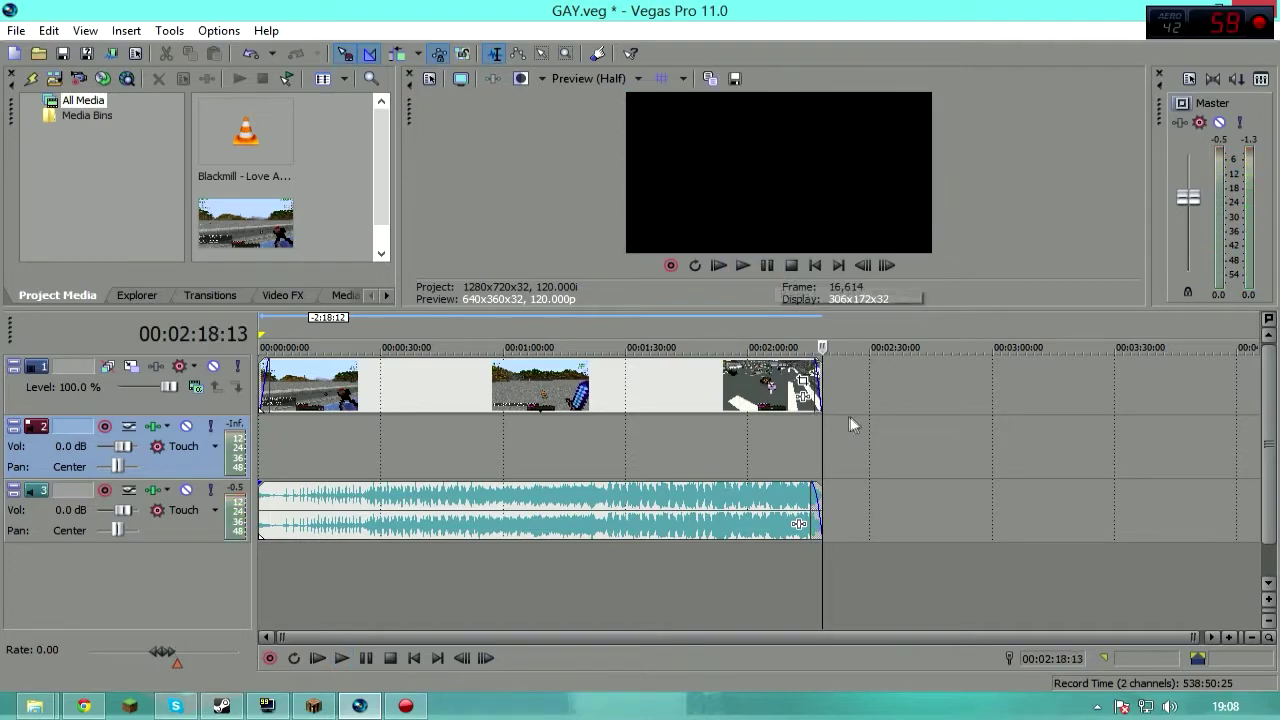
{"action": "left_click", "coordinate": [440, 446]}
{"action": "left_click", "coordinate": [571, 446]}
{"action": "left_click", "coordinate": [518, 446]}
- Open the project properties and examine the width, height and frame rate of the video
{"action": "left_click", "coordinate": [430, 79]}
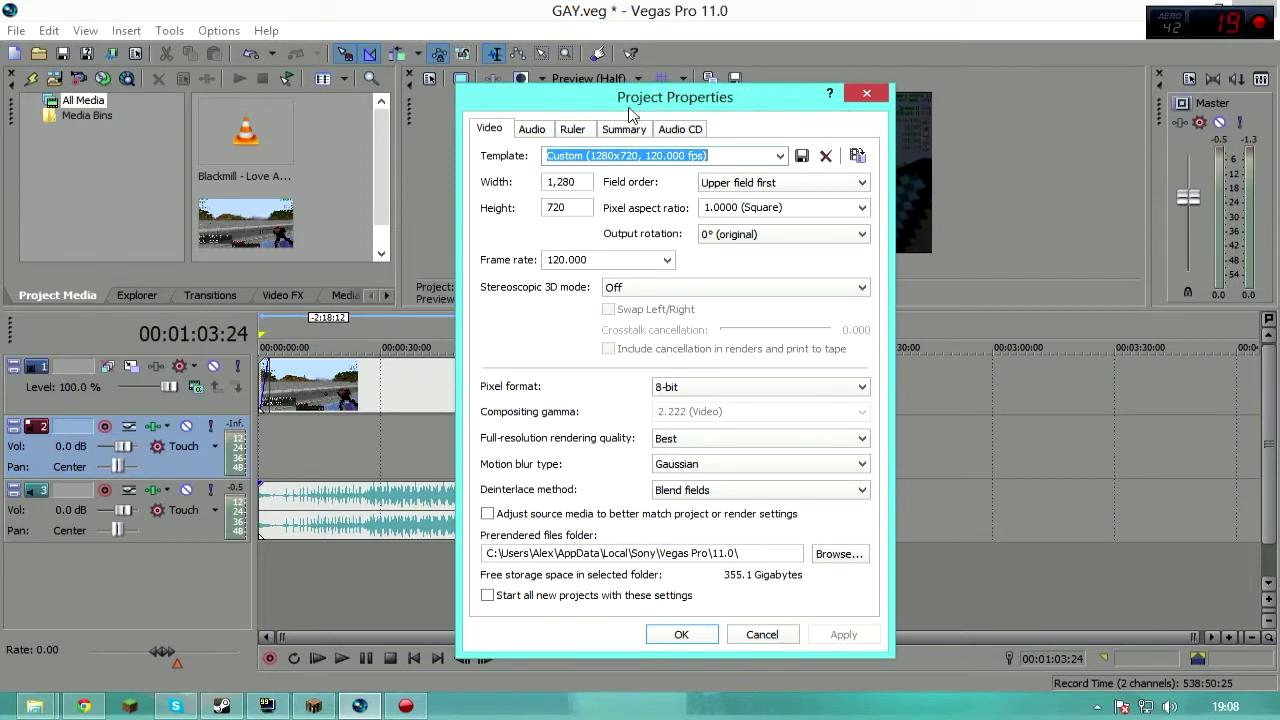
{"action": "left_click_drag", "start_coordinate": [630, 113], "coordinate": [623, 96]}
{"action": "double_click", "coordinate": [547, 181]}
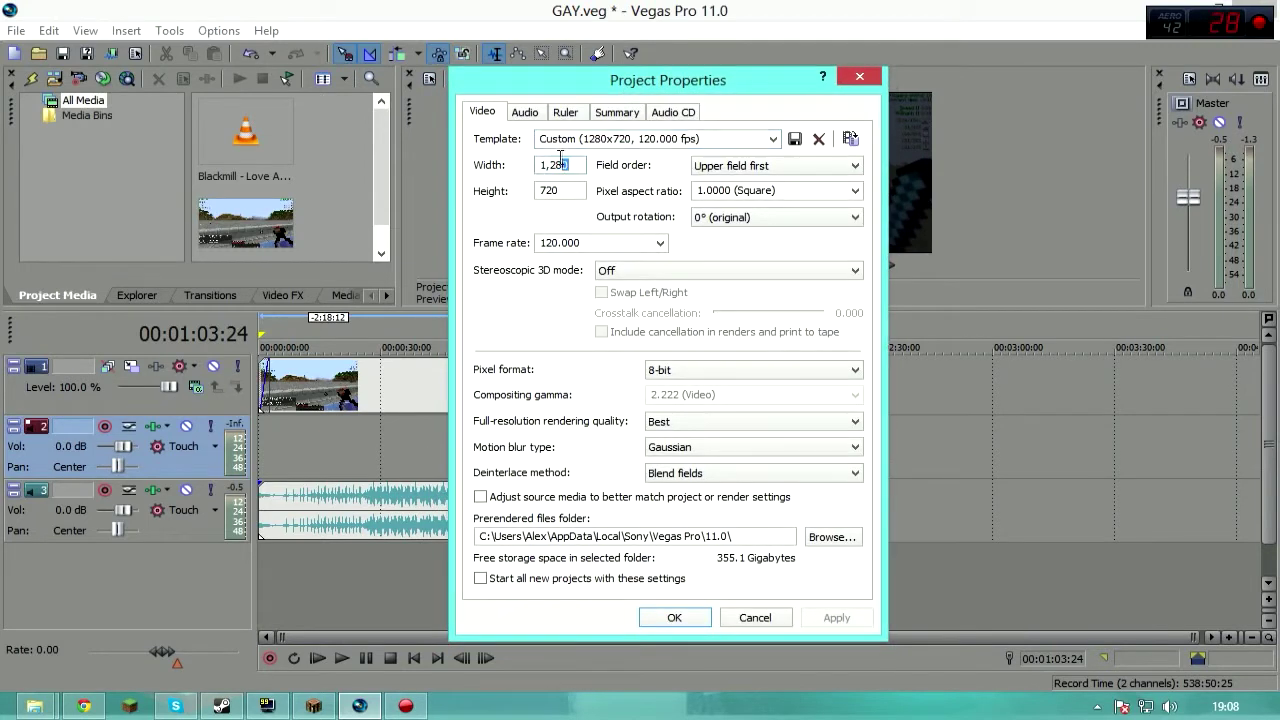
{"action": "left_click_drag", "start_coordinate": [560, 191], "coordinate": [546, 194]}
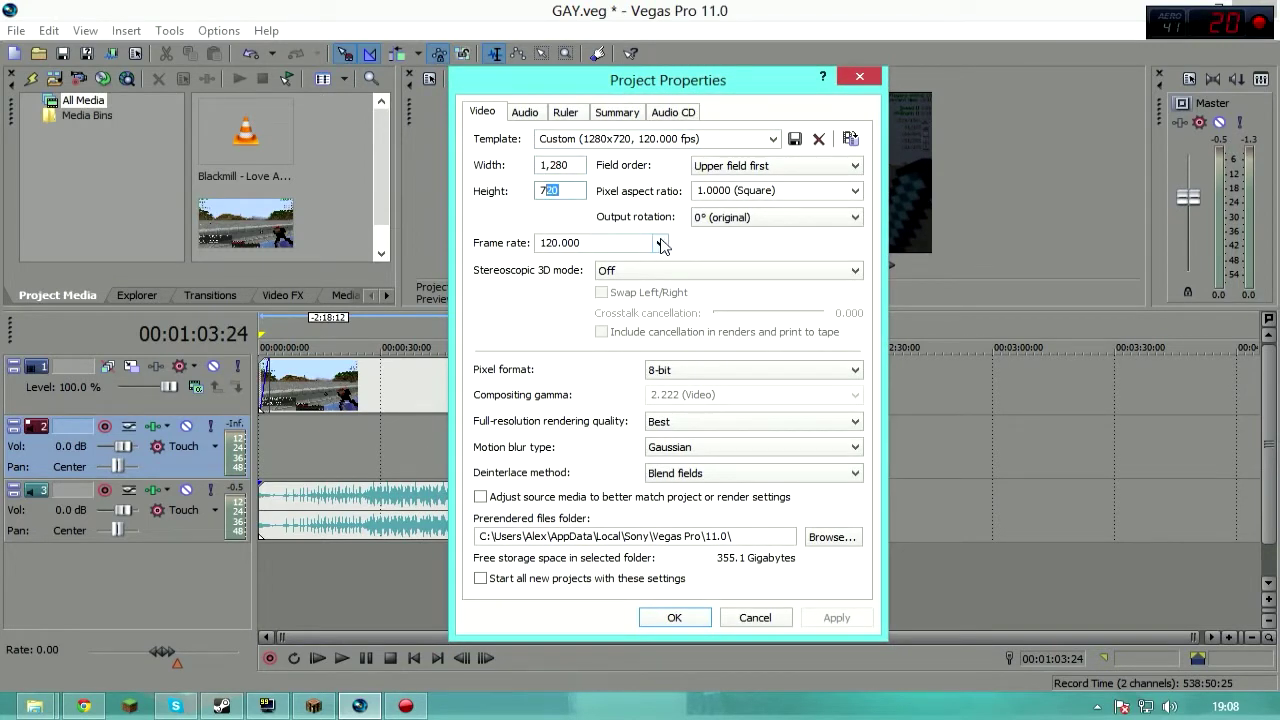
{"action": "left_click_drag", "start_coordinate": [752, 88], "coordinate": [740, 296]}
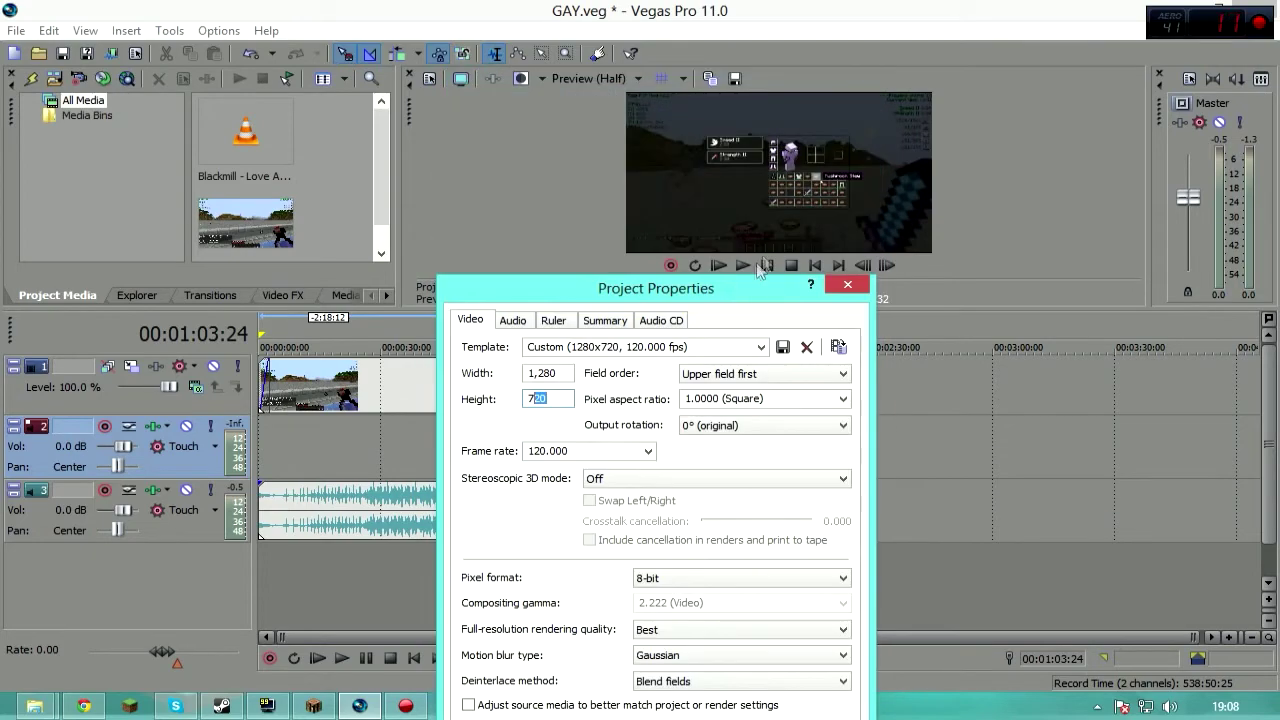
{"action": "left_click_drag", "start_coordinate": [650, 294], "coordinate": [683, 115]}
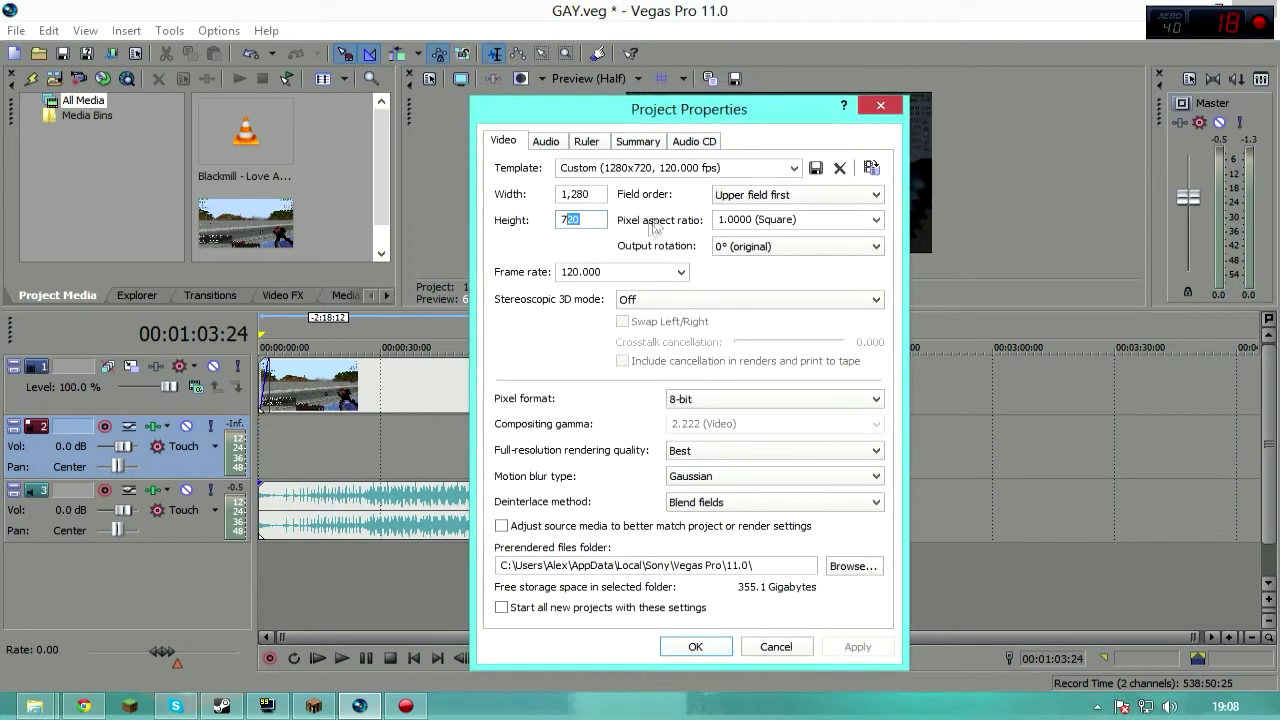
{"action": "left_click", "coordinate": [598, 218]}
- Set the project's pixel format to 8-bit, full-resolution rendering quality to Best and deinterlace method to Blend fields
{"action": "left_click", "coordinate": [736, 399]}
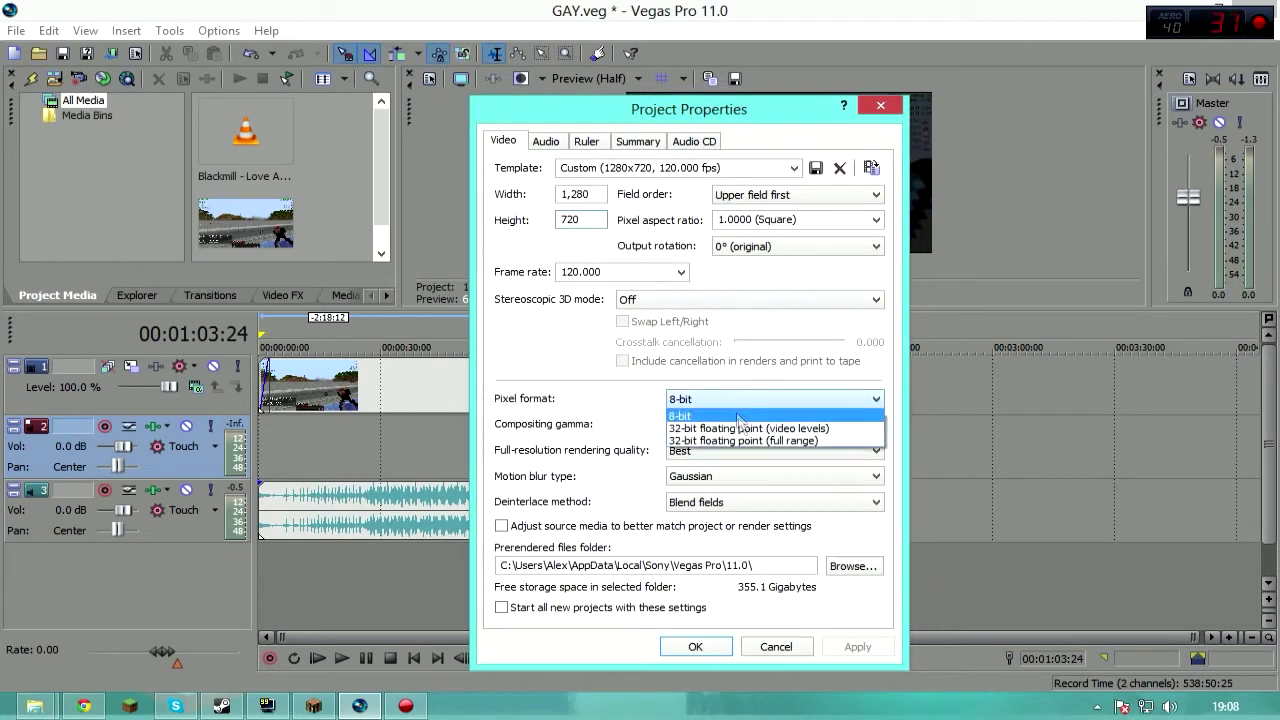
{"action": "left_click", "coordinate": [725, 414]}
{"action": "left_click", "coordinate": [700, 450]}
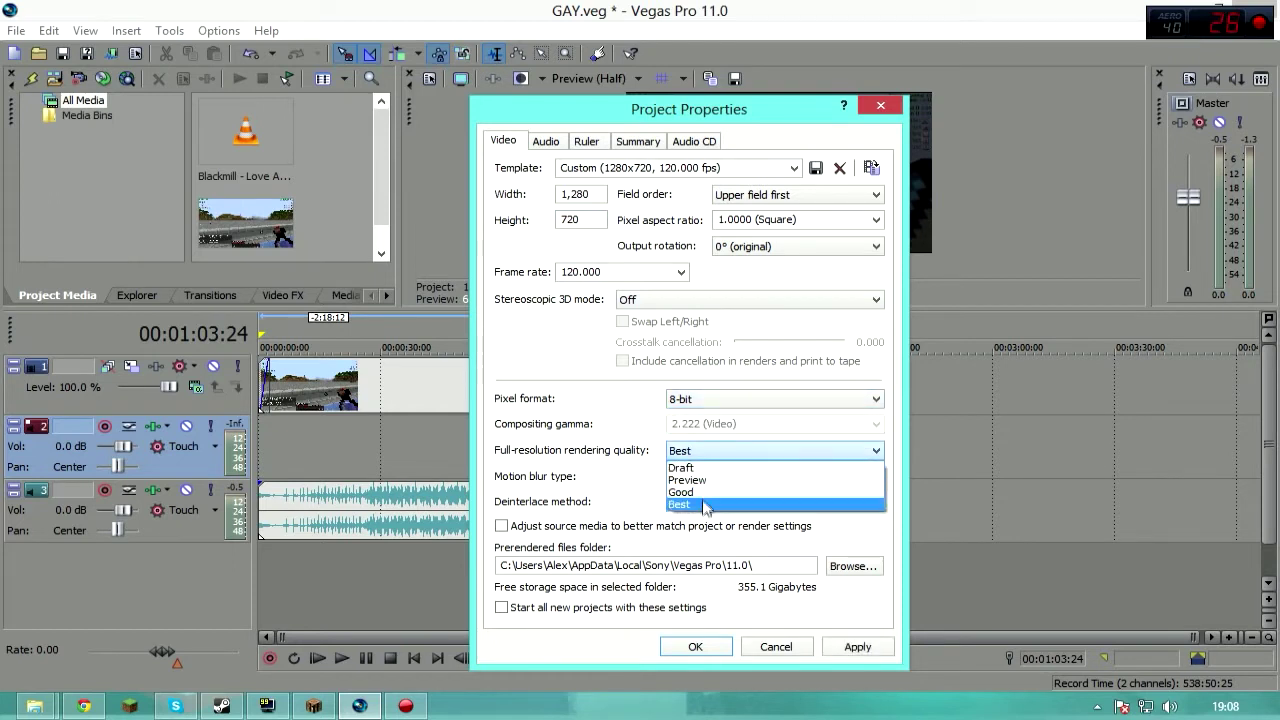
{"action": "left_click", "coordinate": [706, 509]}
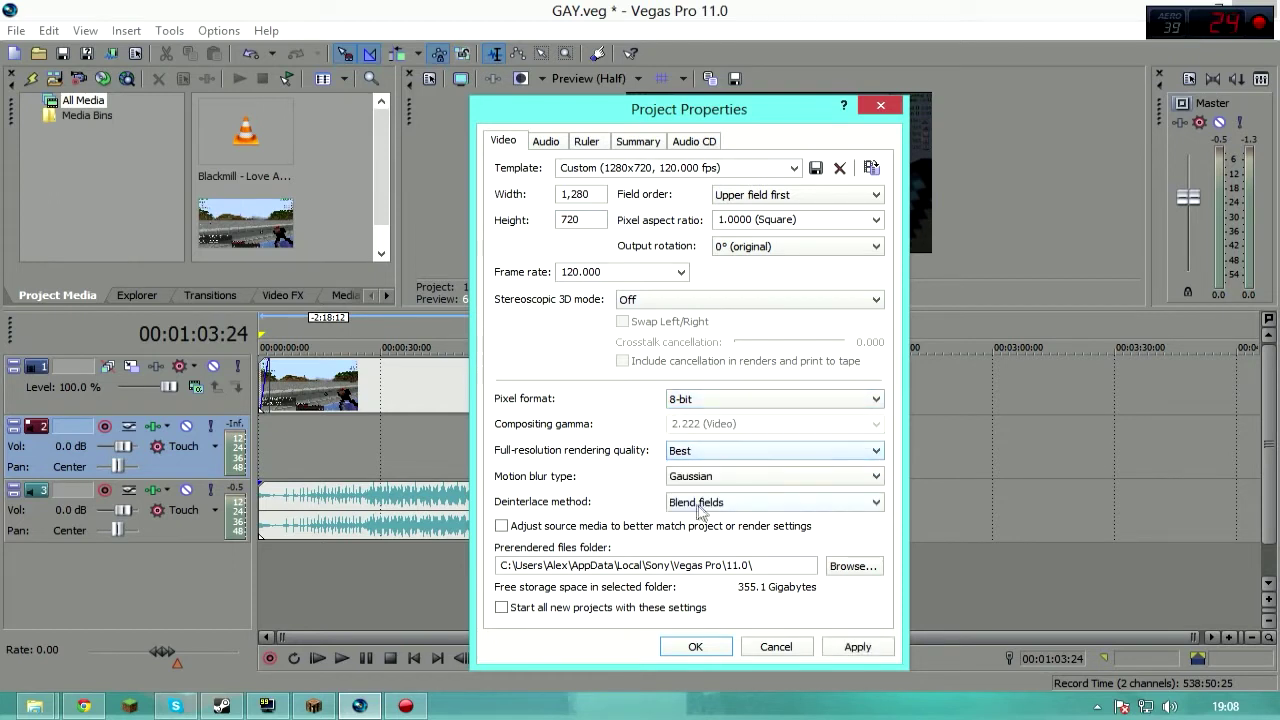
{"action": "left_click", "coordinate": [690, 512]}
{"action": "left_click", "coordinate": [700, 529]}
- Make these project settings the default for all new projects, and apply and accept them
{"action": "left_click", "coordinate": [512, 607]}
{"action": "left_click", "coordinate": [857, 647]}
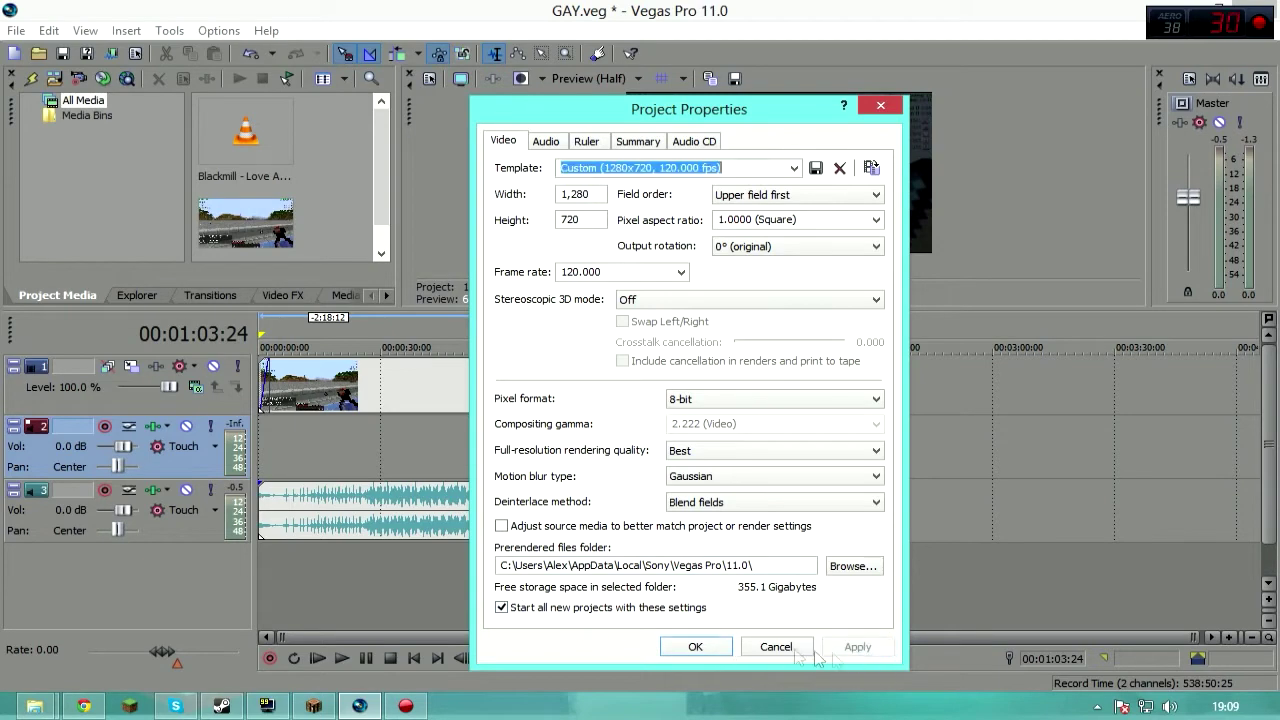
{"action": "left_click", "coordinate": [700, 648]}
- Turn off Maintain aspect ratio in the gameplay video clip's event properties
{"action": "left_click_drag", "start_coordinate": [515, 428], "coordinate": [453, 422]}
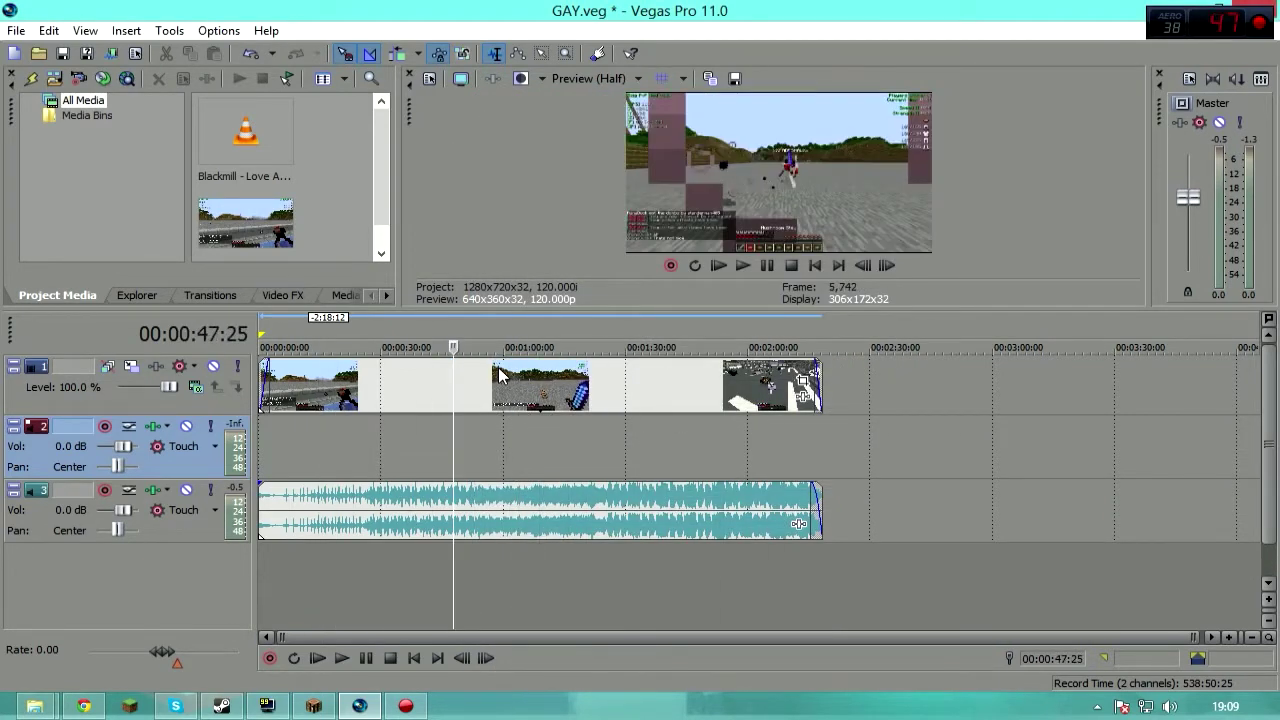
{"action": "right_click", "coordinate": [608, 390]}
{"action": "left_click", "coordinate": [664, 680]}
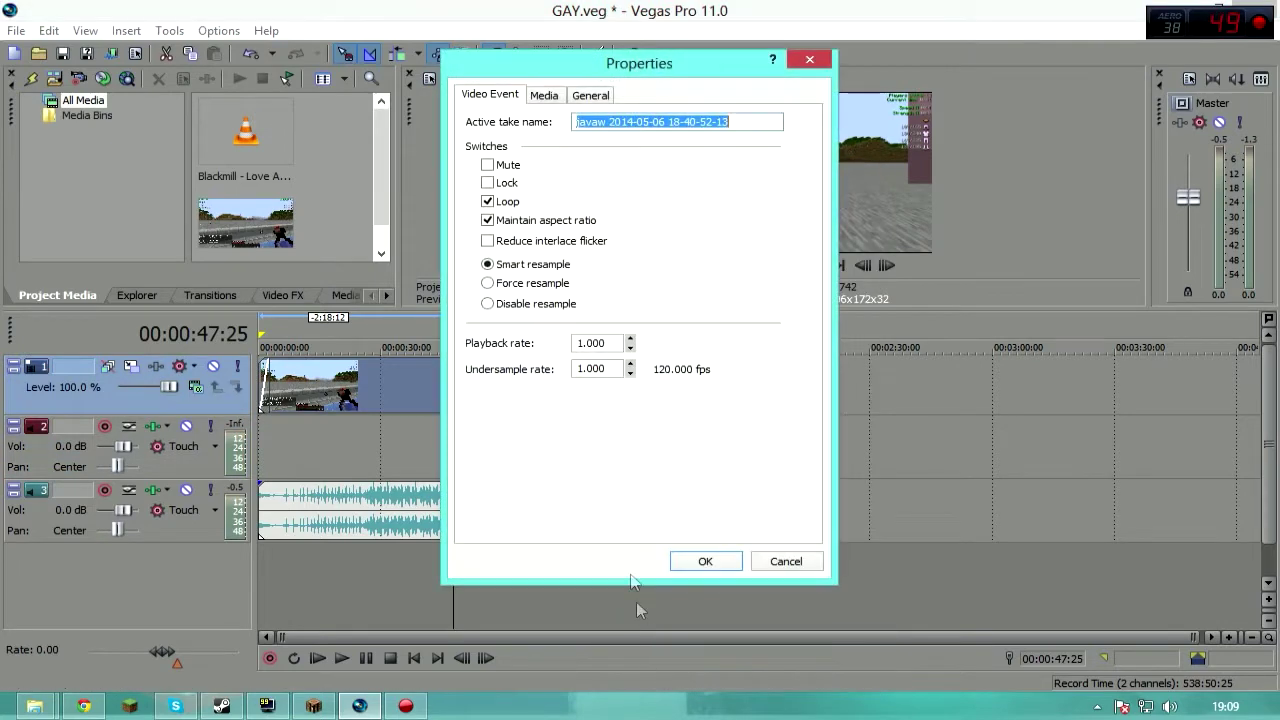
{"action": "left_click", "coordinate": [519, 221]}
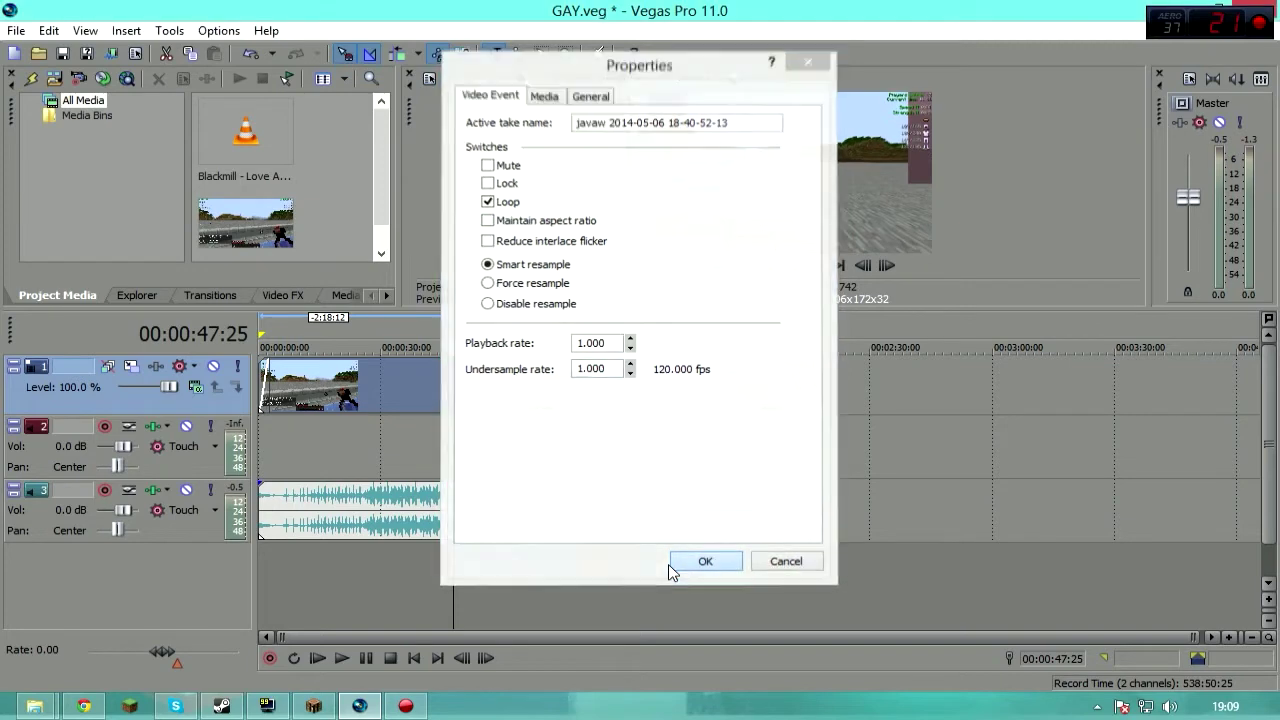
{"action": "left_click", "coordinate": [705, 561]}
- Start rendering the project to a file and choose the MainConcept AVC/AAC template Internet HD 720p
{"action": "left_click", "coordinate": [460, 580]}
{"action": "left_click_drag", "start_coordinate": [460, 580], "coordinate": [300, 591]}
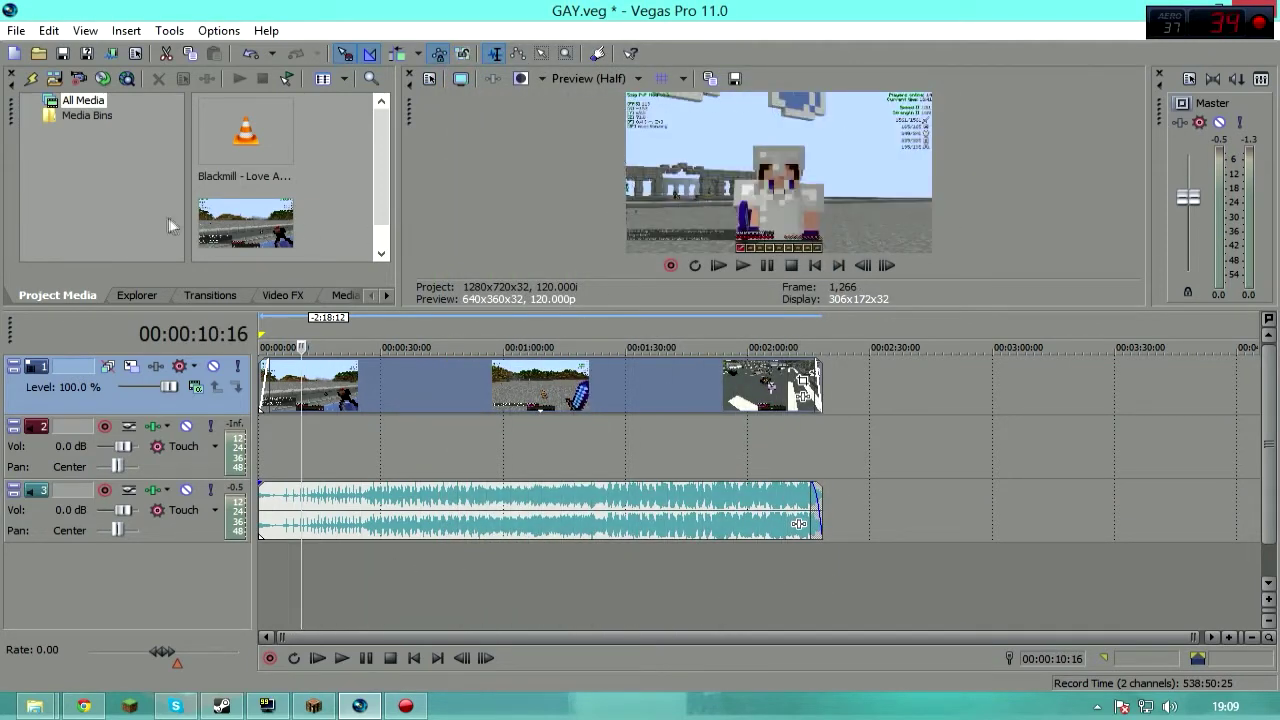
{"action": "left_click", "coordinate": [113, 53]}
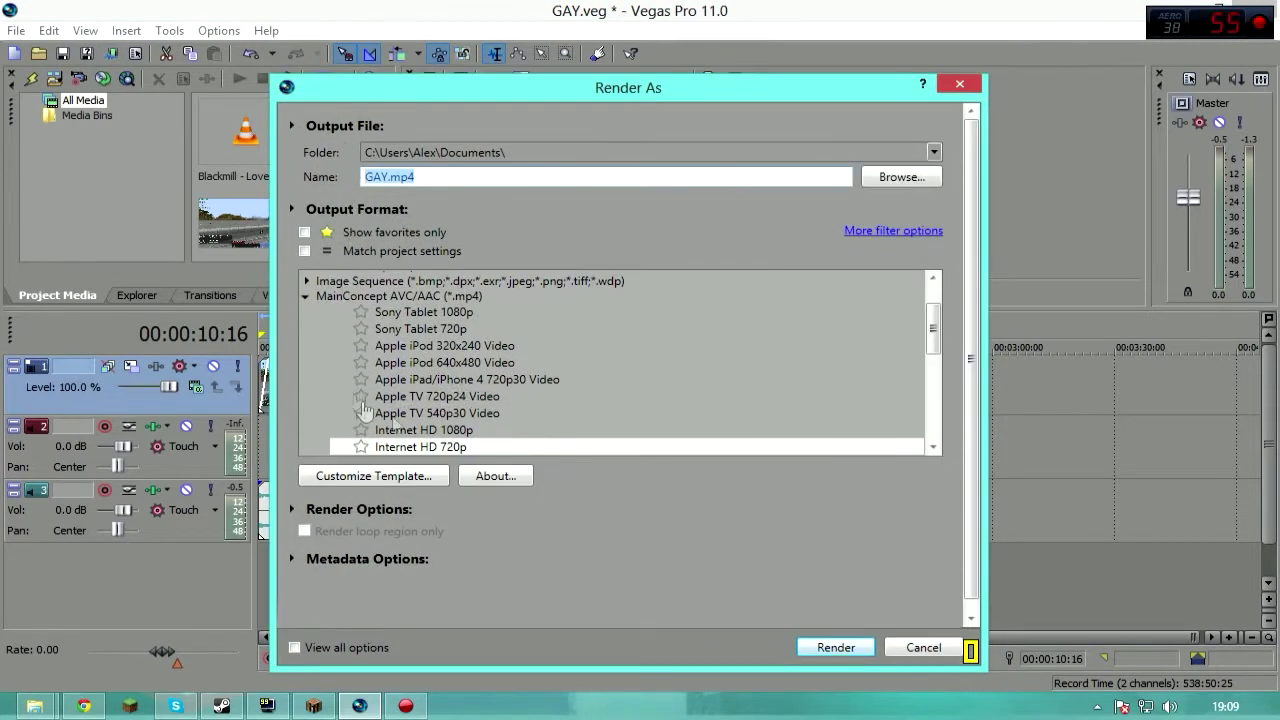
{"action": "left_click", "coordinate": [437, 452]}
{"action": "key", "text": "alt+Tab"}
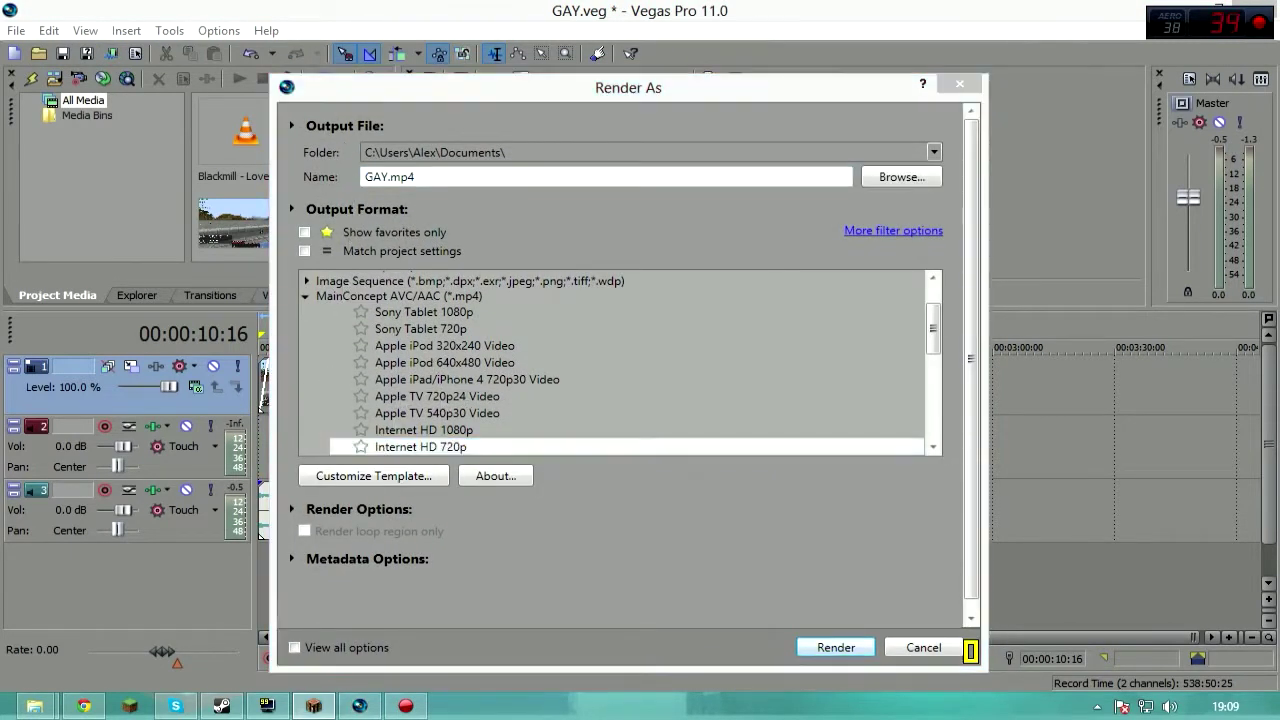
{"action": "key", "text": "alt+Tab"}
{"action": "key", "text": "alt+Tab"}
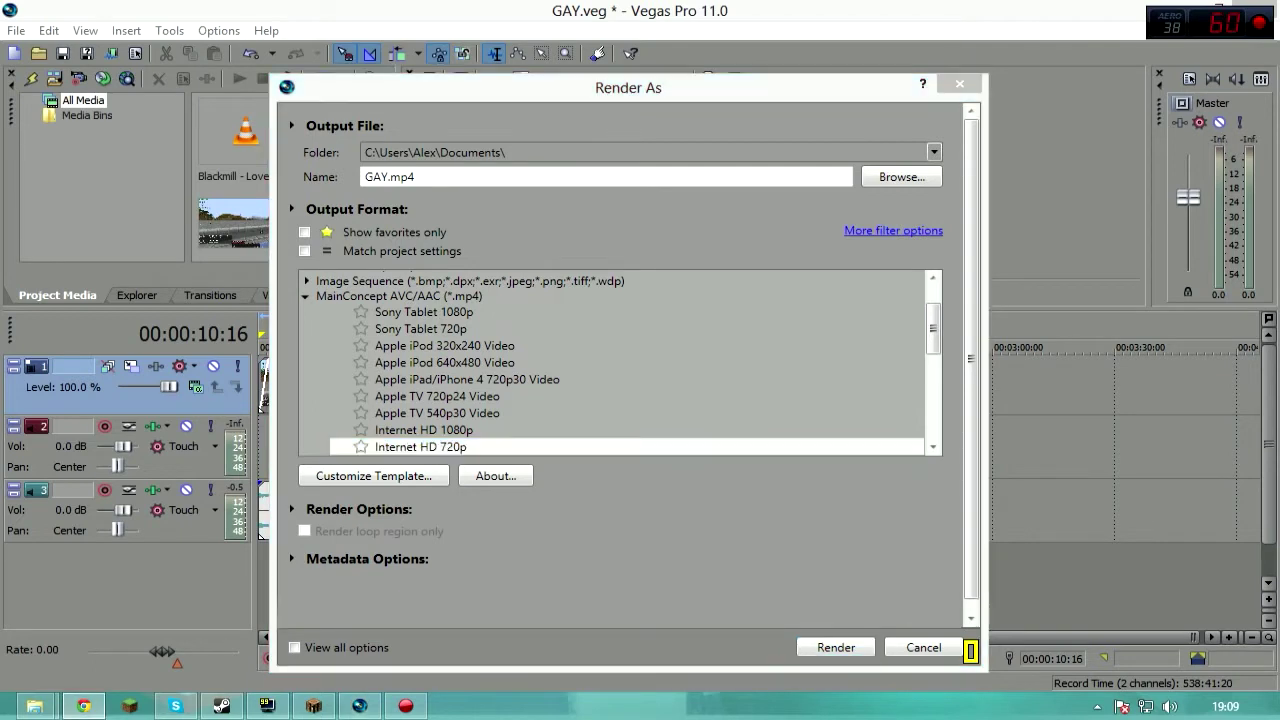
{"action": "left_click", "coordinate": [424, 456]}
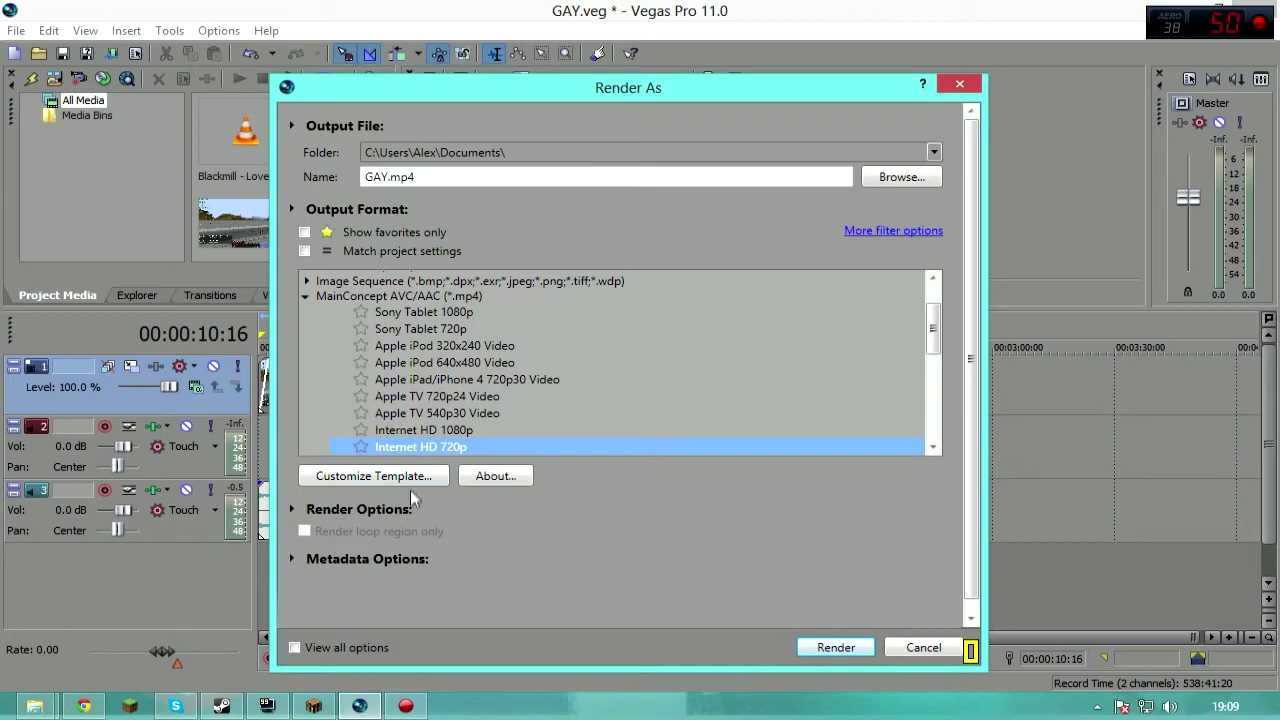
- Customize the render template with the HD 720p (1280x720) frame size and progressive download disabled
{"action": "left_click", "coordinate": [437, 472]}
{"action": "left_click", "coordinate": [658, 252]}
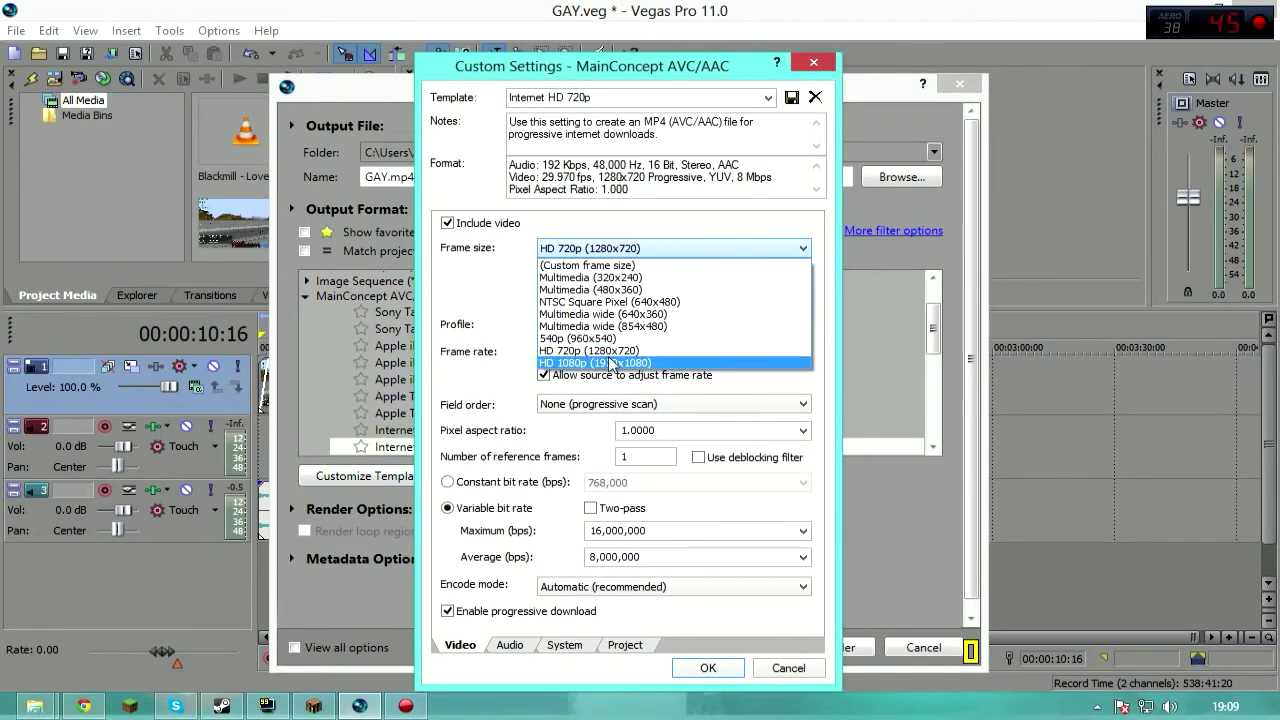
{"action": "left_click", "coordinate": [594, 350]}
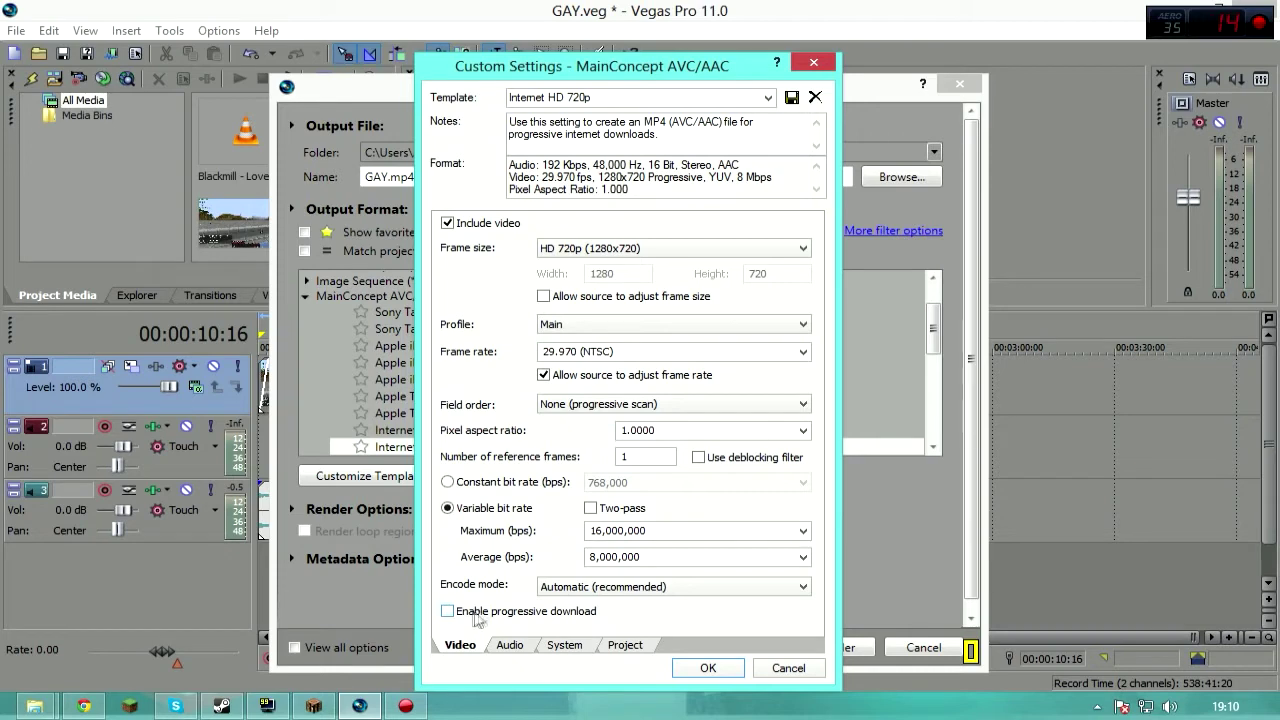
{"action": "left_click", "coordinate": [457, 611]}
- Set the maximum variable video bit rate of the render template to 10,000,000 bps
{"action": "left_click", "coordinate": [803, 531]}
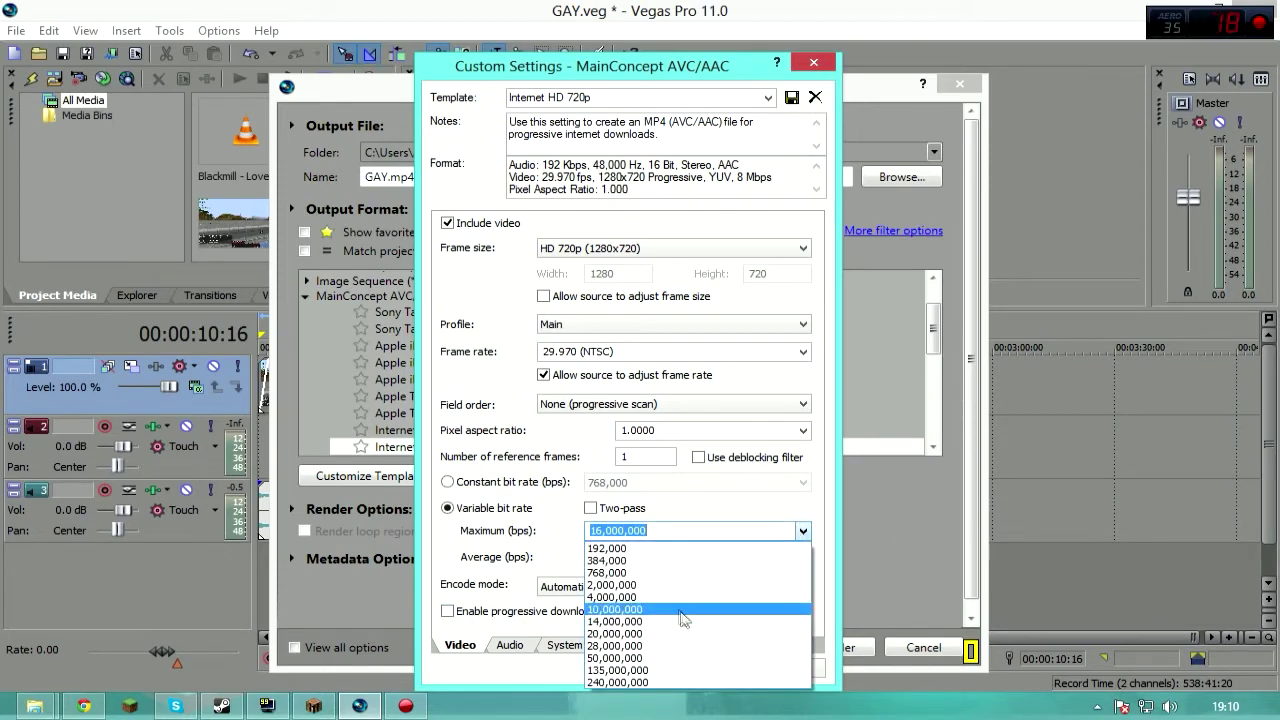
{"action": "left_click", "coordinate": [688, 616]}
{"action": "left_click", "coordinate": [716, 531]}
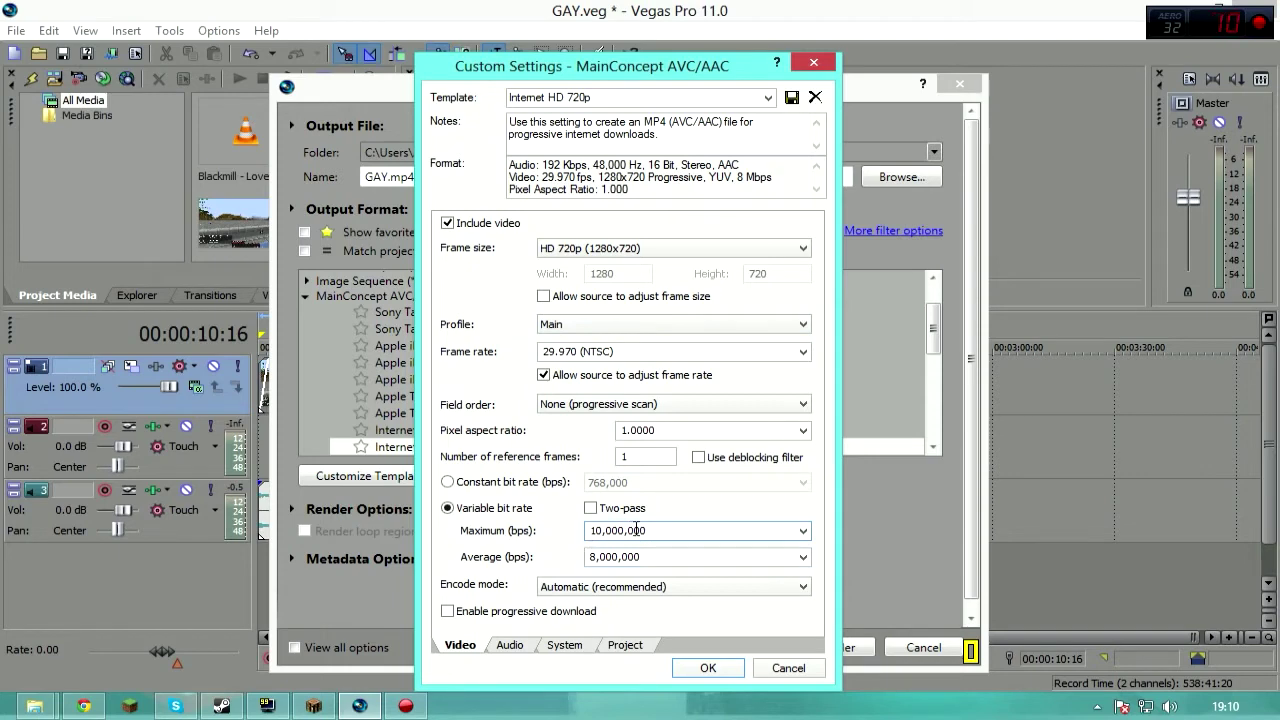
{"action": "mouse_move", "coordinate": [672, 528]}
{"action": "left_mouse_down"}
{"action": "mouse_move", "coordinate": [588, 530]}
{"action": "mouse_move", "coordinate": [625, 502]}
{"action": "mouse_move", "coordinate": [594, 499]}
{"action": "mouse_move", "coordinate": [656, 502]}
{"action": "mouse_move", "coordinate": [656, 534]}
{"action": "left_mouse_up"}
- Try an audio bit rate of 128,000 bps in the render template, and settle on 192,000 bps
{"action": "left_click", "coordinate": [511, 646]}
{"action": "left_click", "coordinate": [620, 275]}
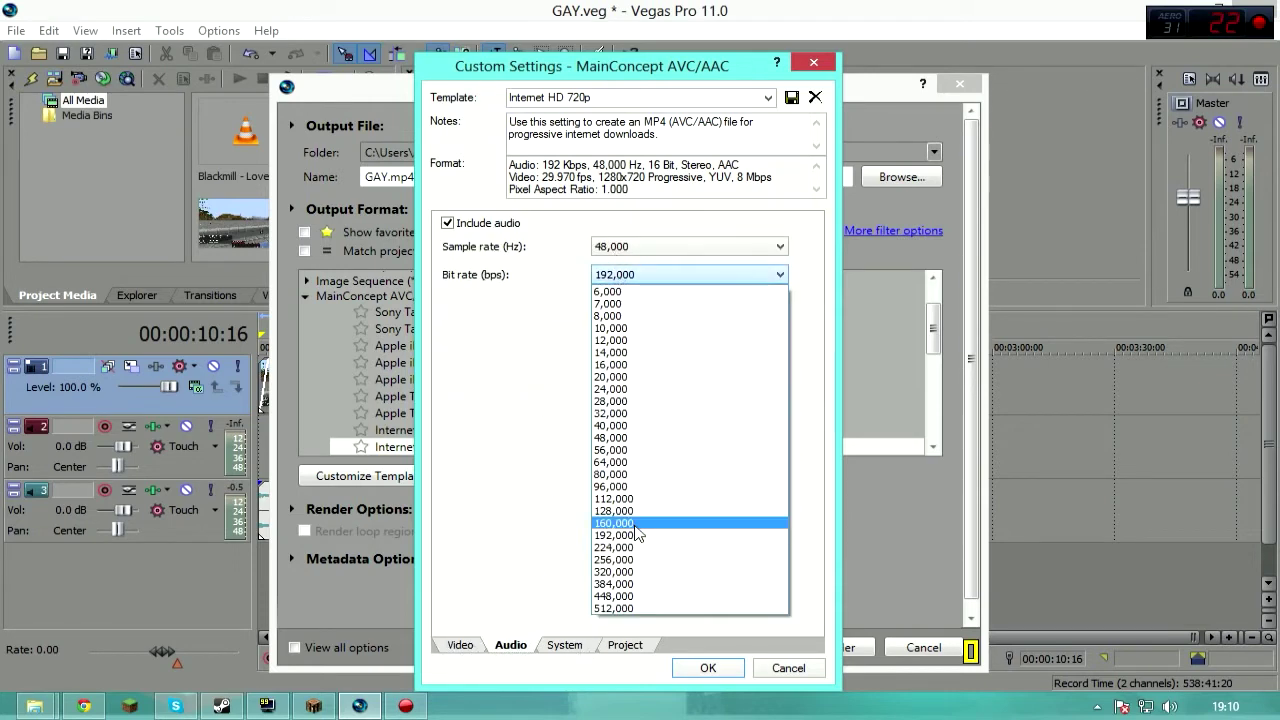
{"action": "left_click", "coordinate": [615, 515]}
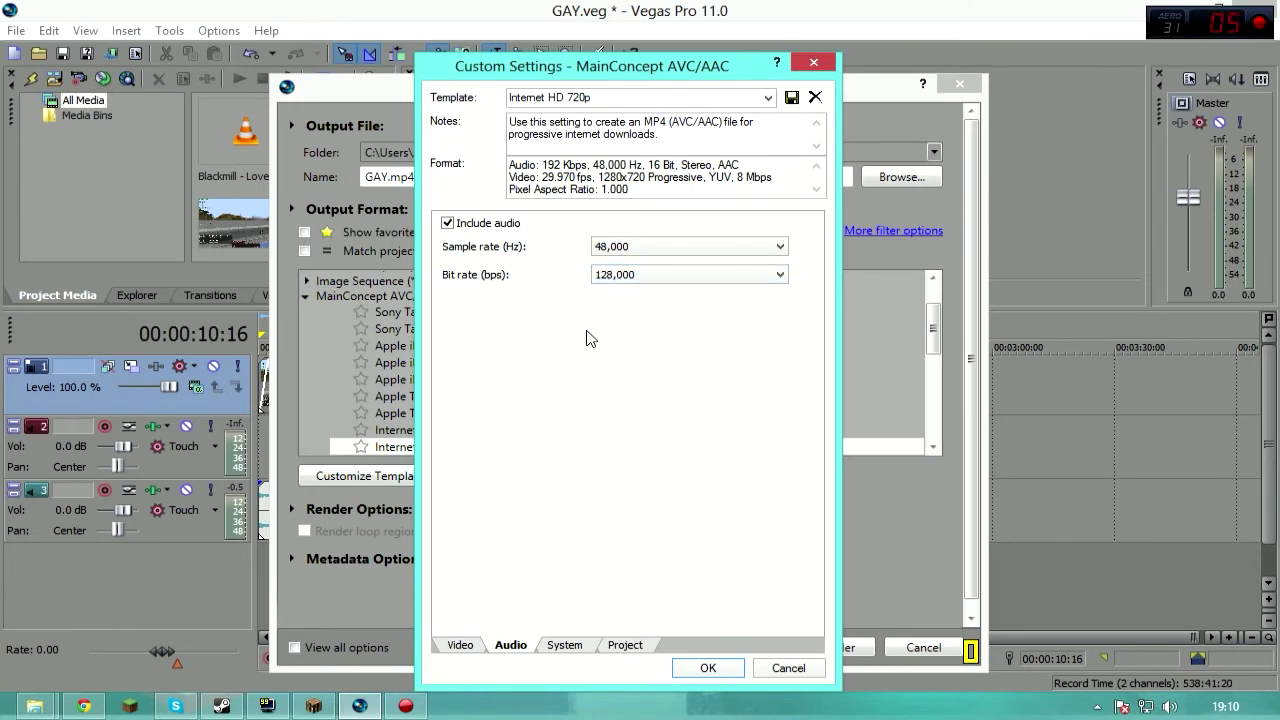
{"action": "left_click", "coordinate": [617, 285]}
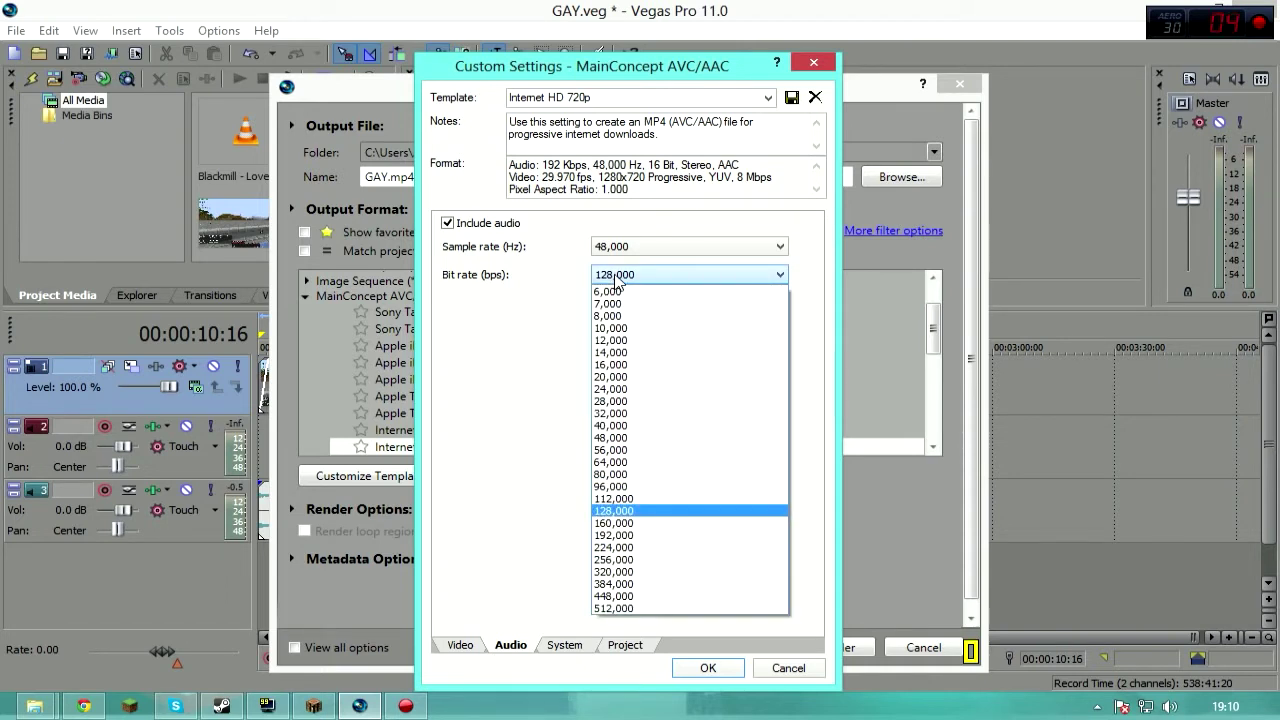
{"action": "left_click", "coordinate": [610, 535]}
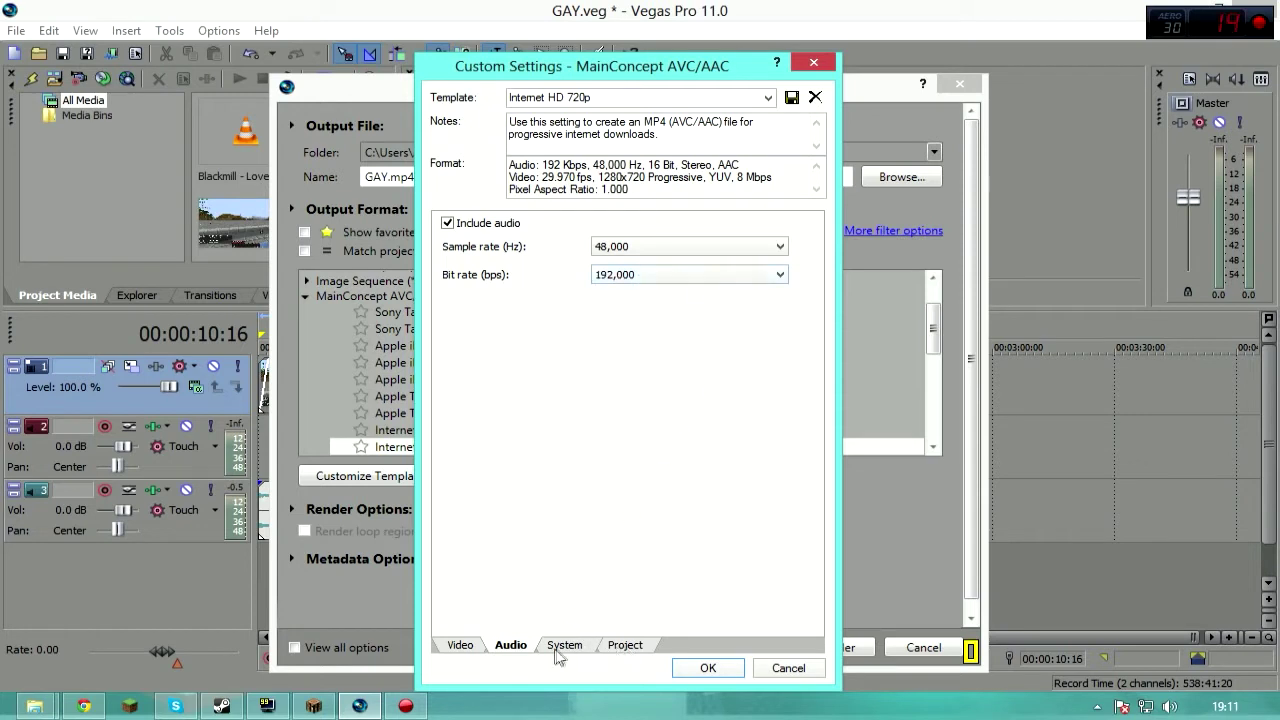
- Check the GPU for CUDA availability in the render template's system settings, and return to the video settings
{"action": "left_click", "coordinate": [562, 645]}
{"action": "left_click", "coordinate": [495, 259]}
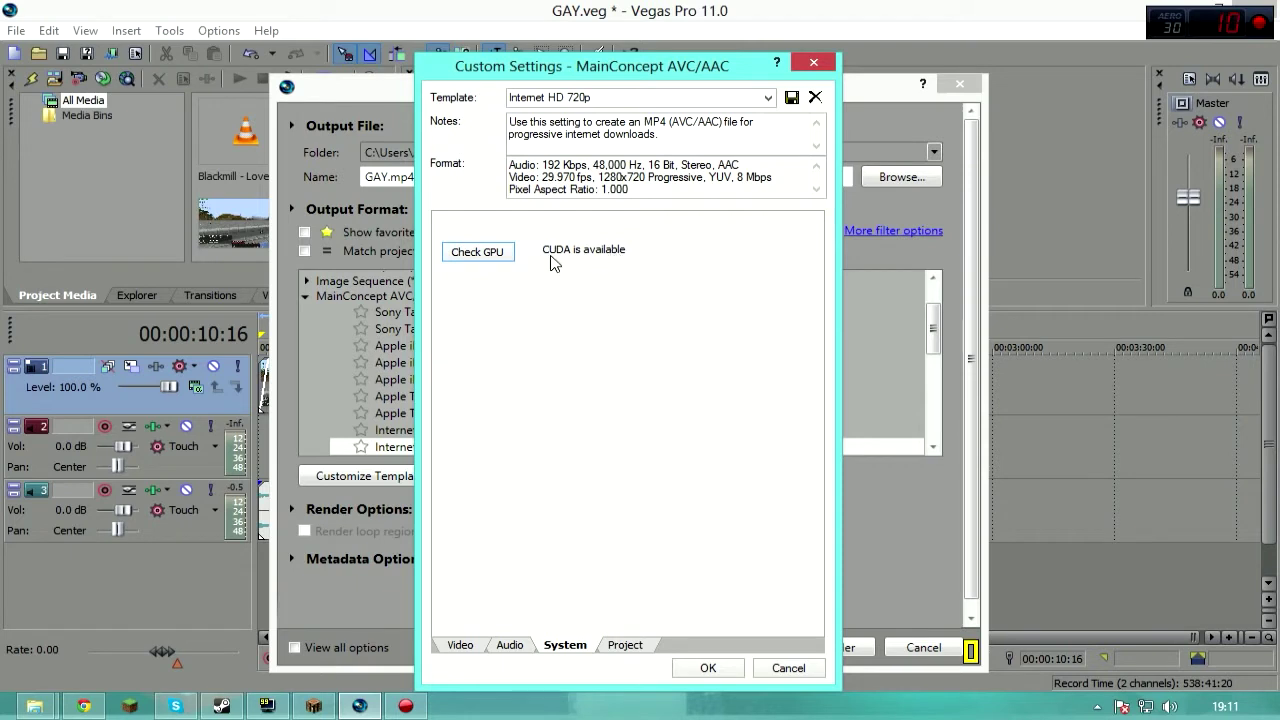
{"action": "left_click", "coordinate": [462, 645]}
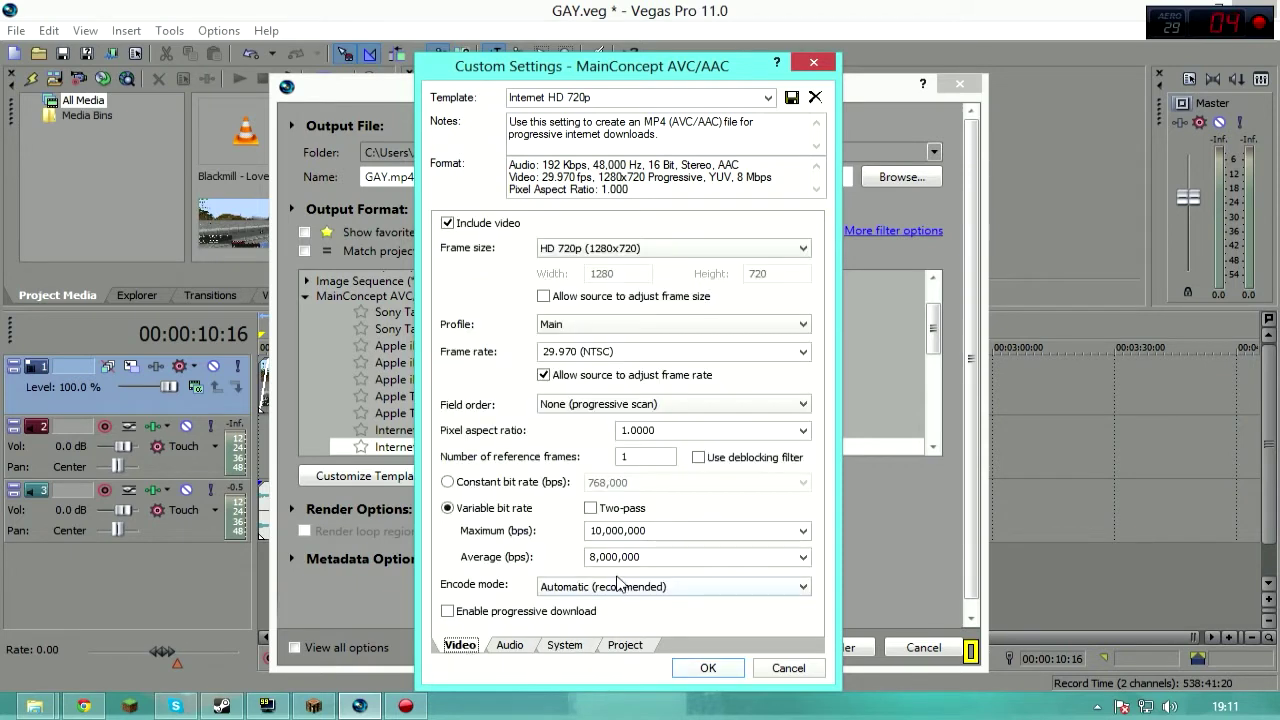
- Set the render template's encode mode to Render using GPU if available and its video rendering quality to Good
{"action": "left_click", "coordinate": [623, 588]}
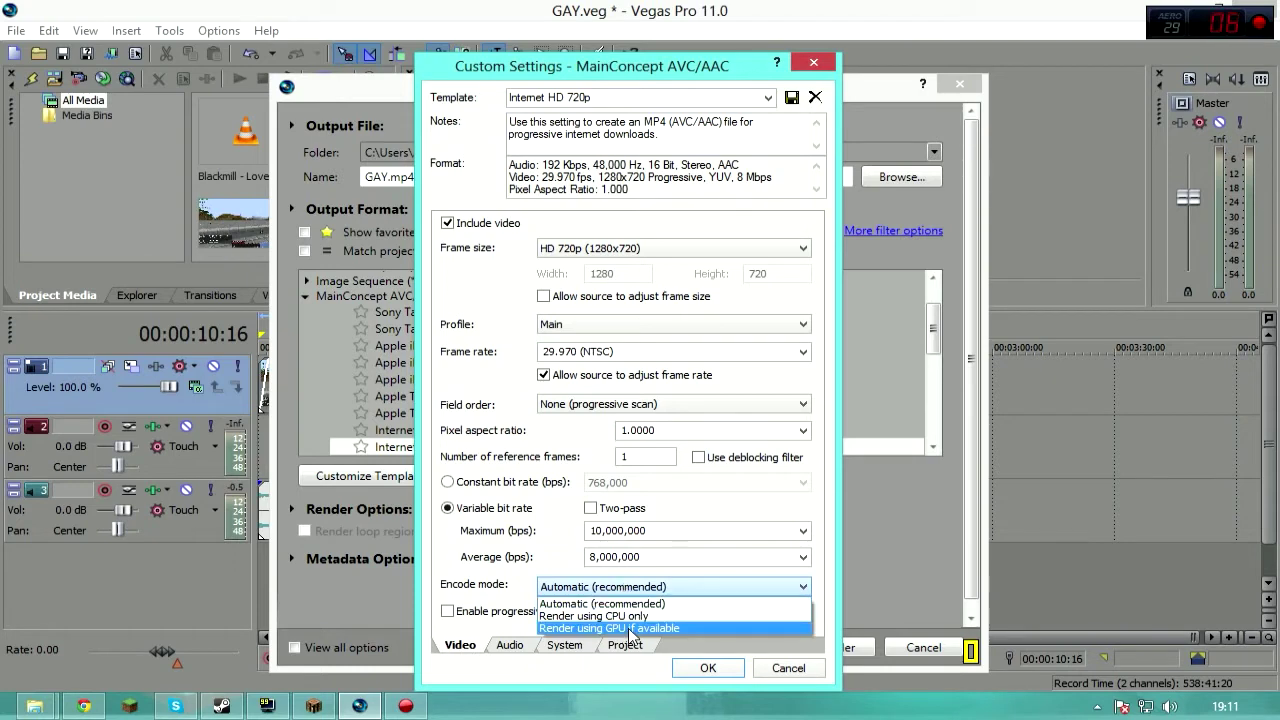
{"action": "left_click", "coordinate": [630, 628]}
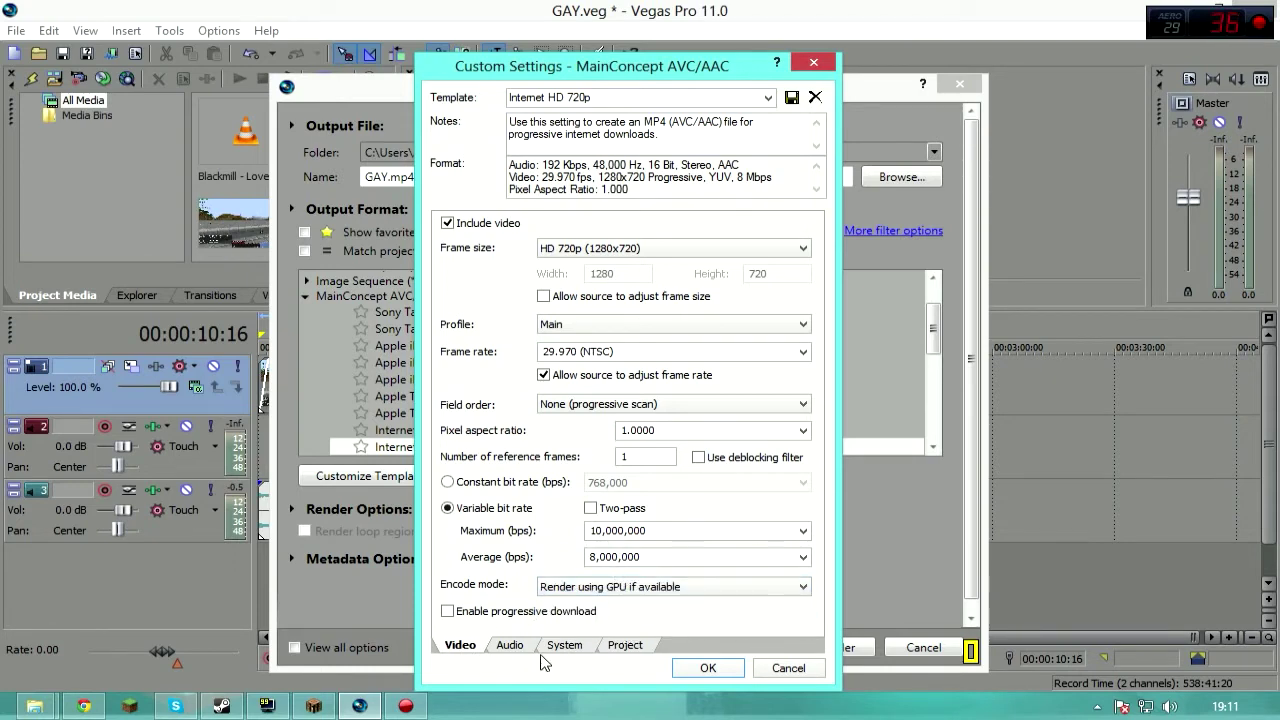
{"action": "left_click", "coordinate": [627, 645]}
{"action": "left_click", "coordinate": [689, 239]}
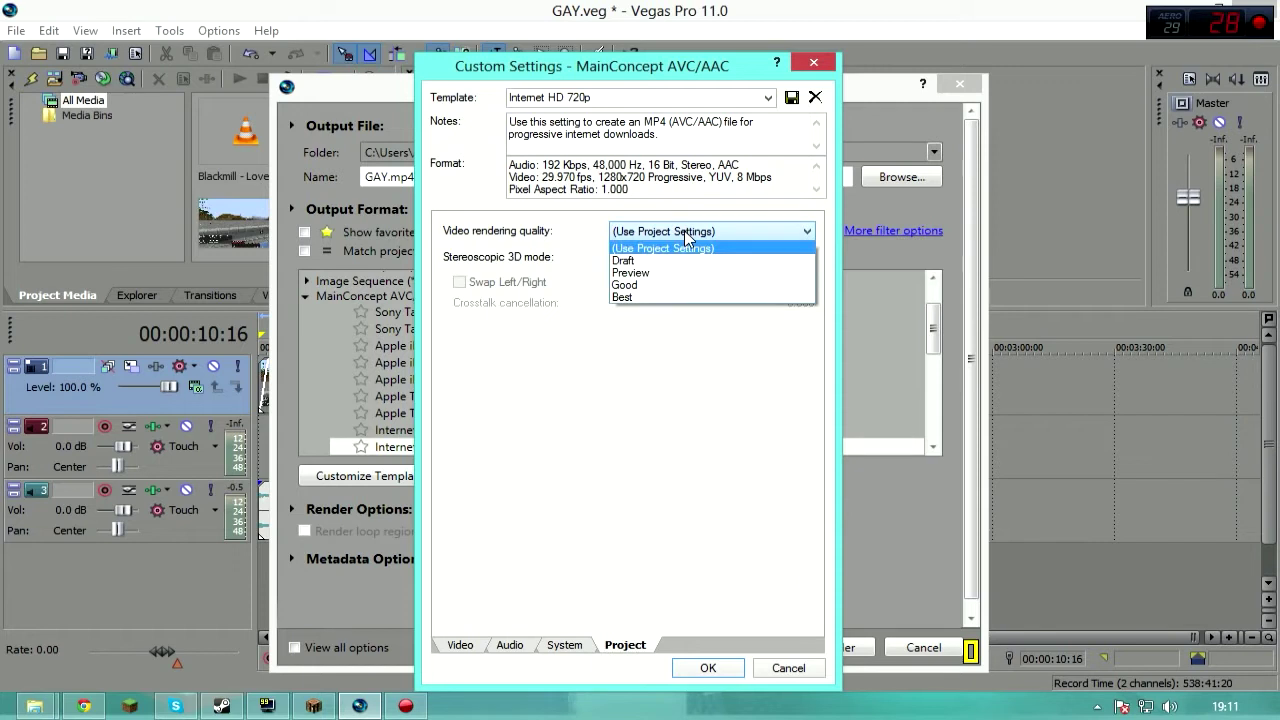
{"action": "left_click", "coordinate": [655, 285]}
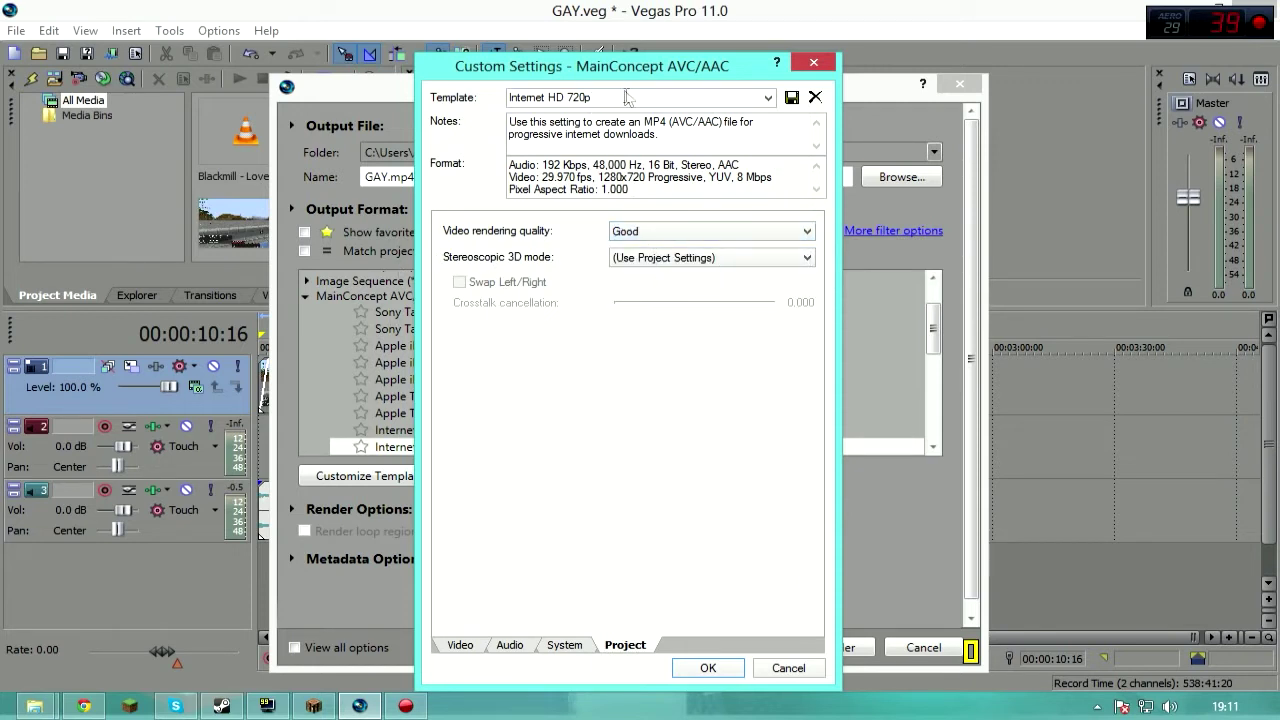
- Save the customized template as YouTube HD and start rendering the project with it
{"action": "left_click", "coordinate": [626, 96]}
{"action": "type", "text": "YouTube HD"}
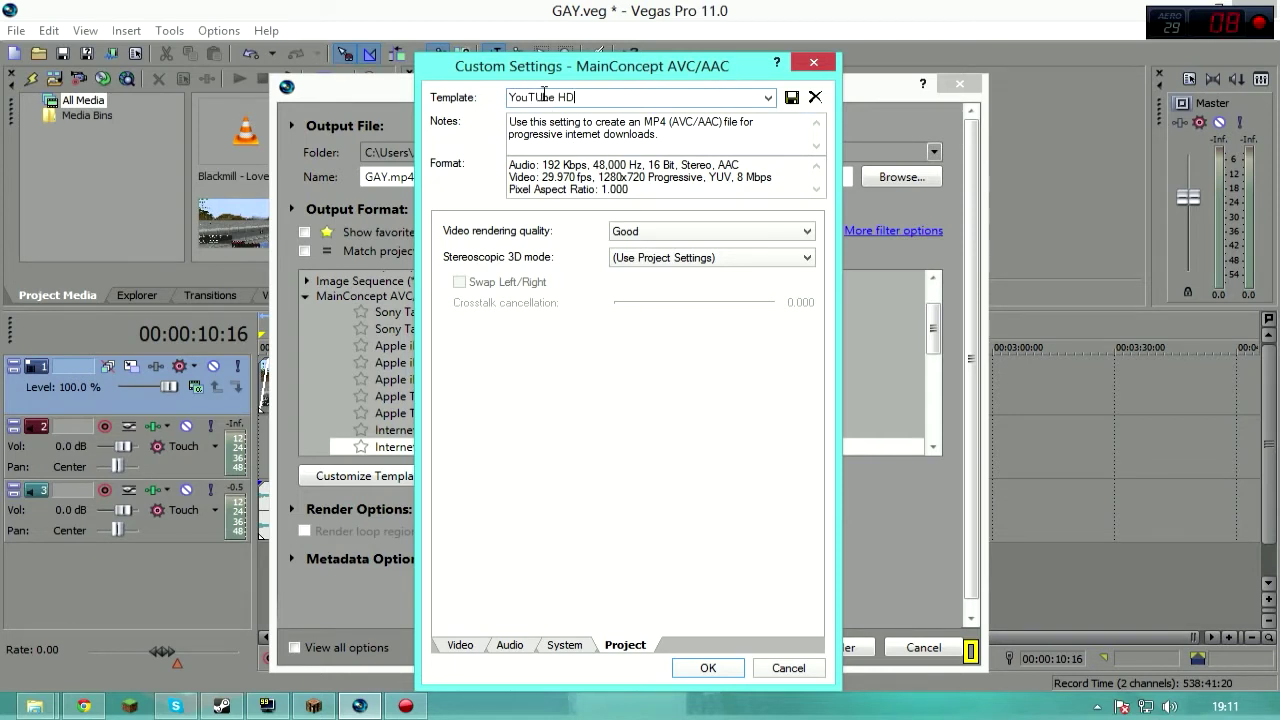
{"action": "left_click", "coordinate": [791, 96]}
{"action": "left_click", "coordinate": [708, 667]}
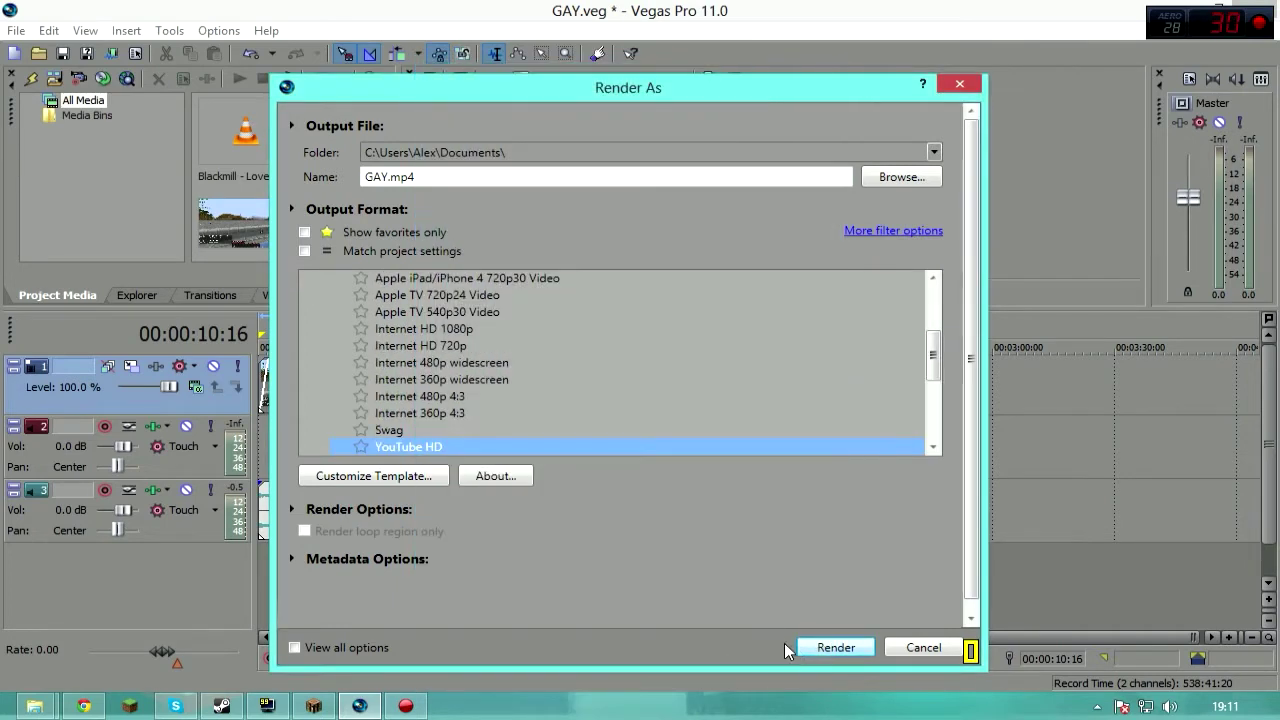
{"action": "left_click", "coordinate": [822, 647]}
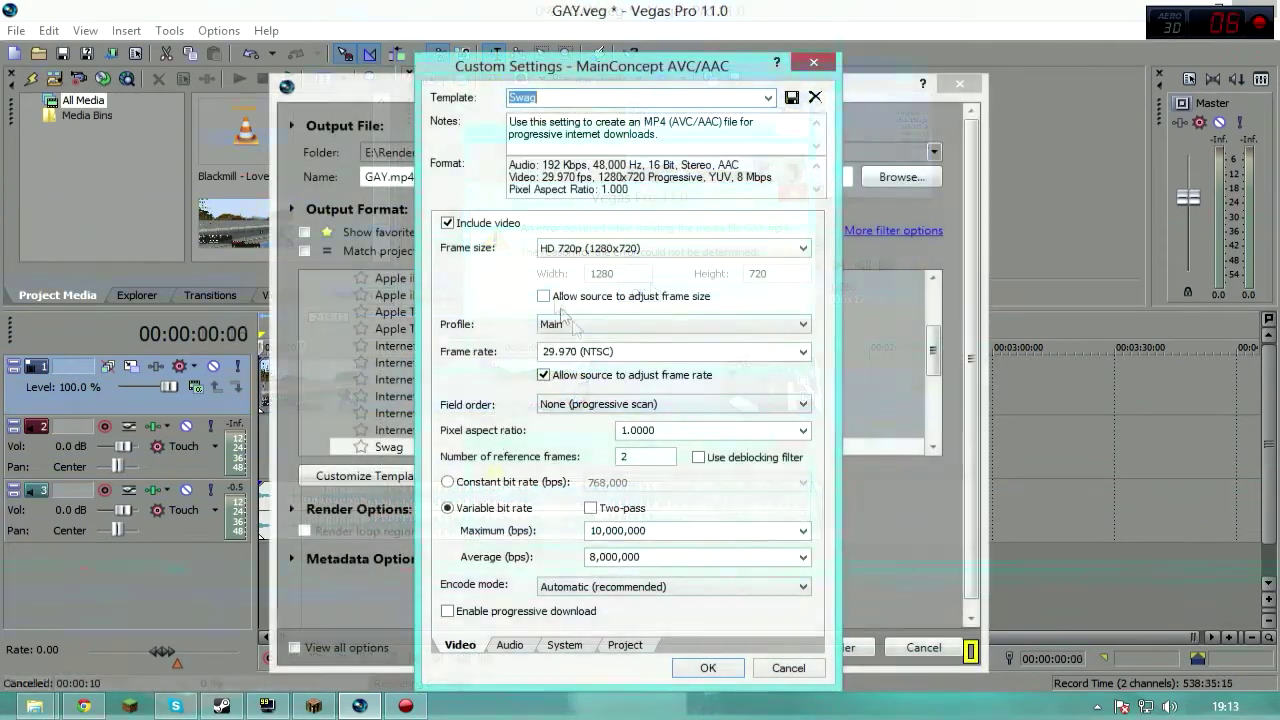
- Review the audio, system and project settings of the Swag render template, and close its custom settings
{"action": "left_click", "coordinate": [641, 99]}
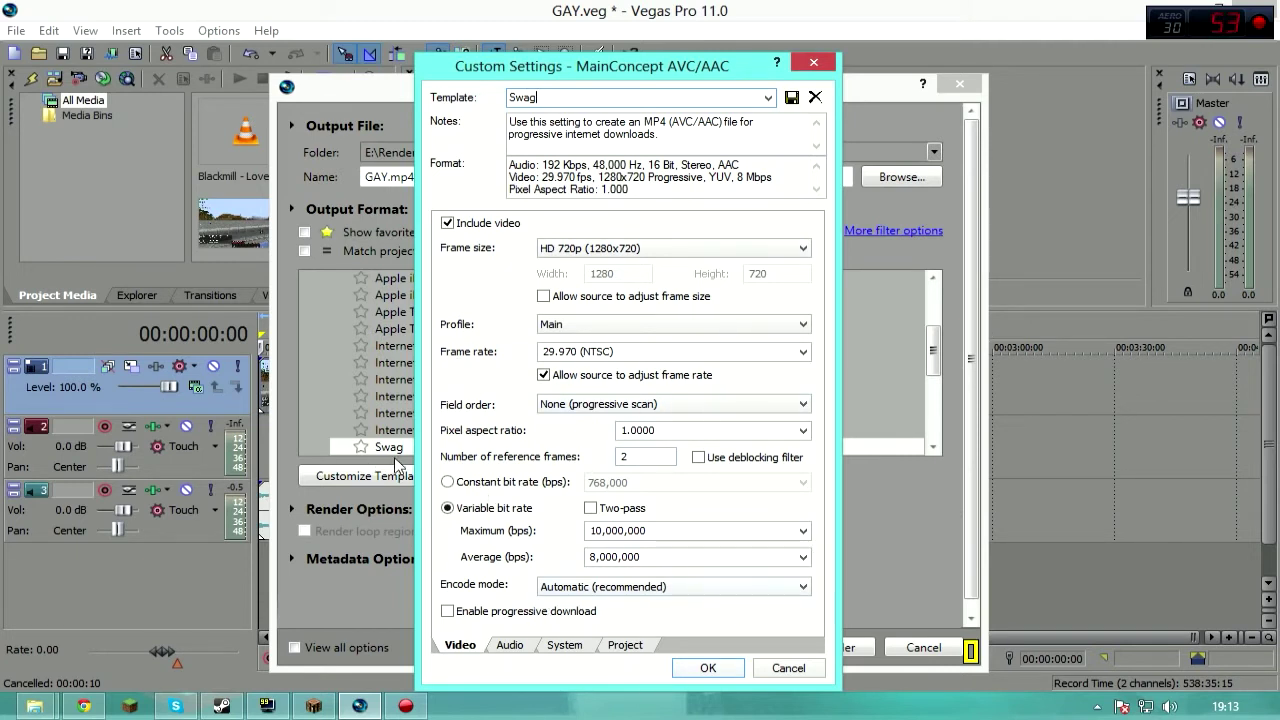
{"action": "left_click", "coordinate": [510, 645]}
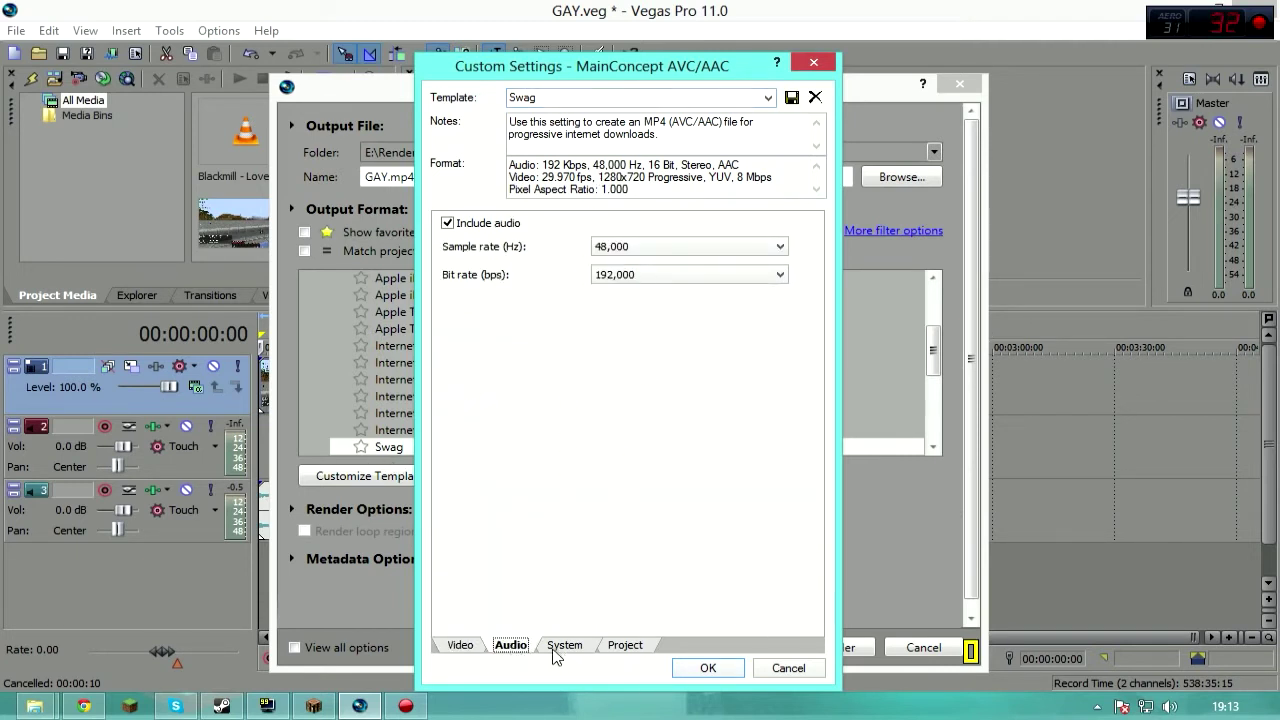
{"action": "left_click", "coordinate": [560, 646]}
{"action": "left_click", "coordinate": [478, 254]}
{"action": "left_click", "coordinate": [625, 646]}
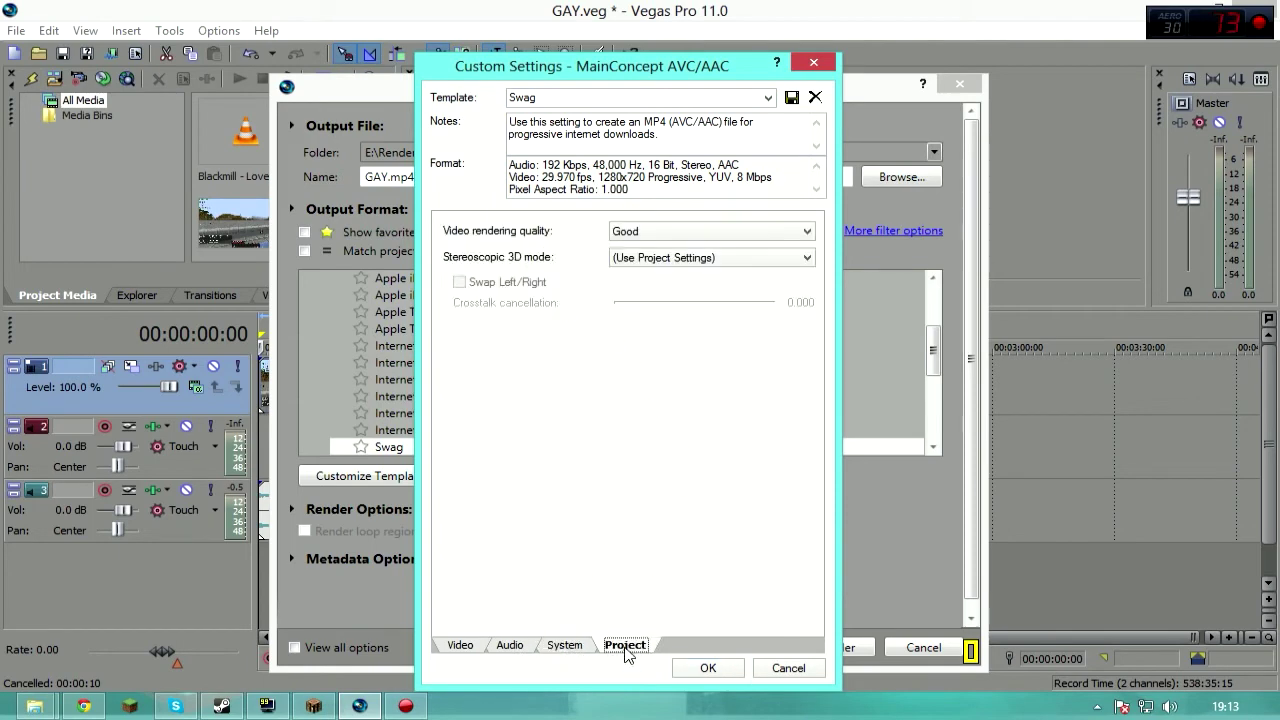
{"action": "left_click_drag", "start_coordinate": [683, 72], "coordinate": [720, 66]}
{"action": "left_click", "coordinate": [833, 666]}
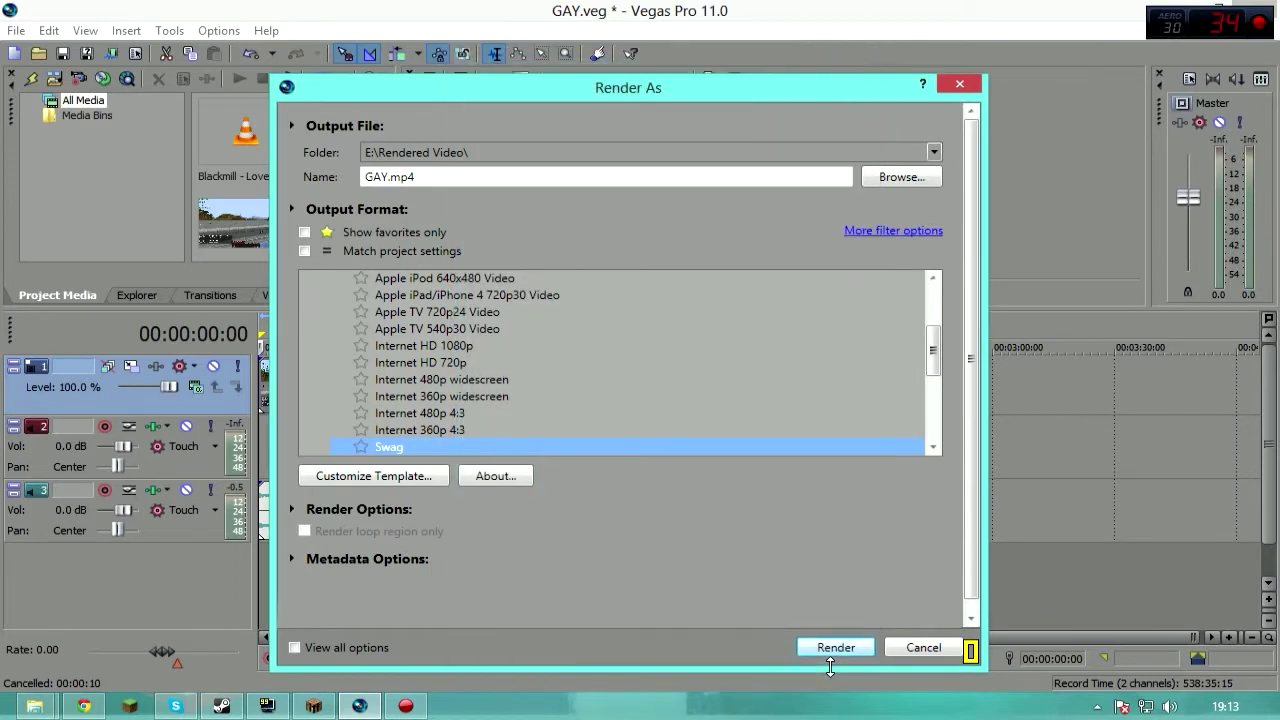
- Start rendering the MP4 with the Swag template, and cancel the render
{"action": "left_click", "coordinate": [836, 647]}
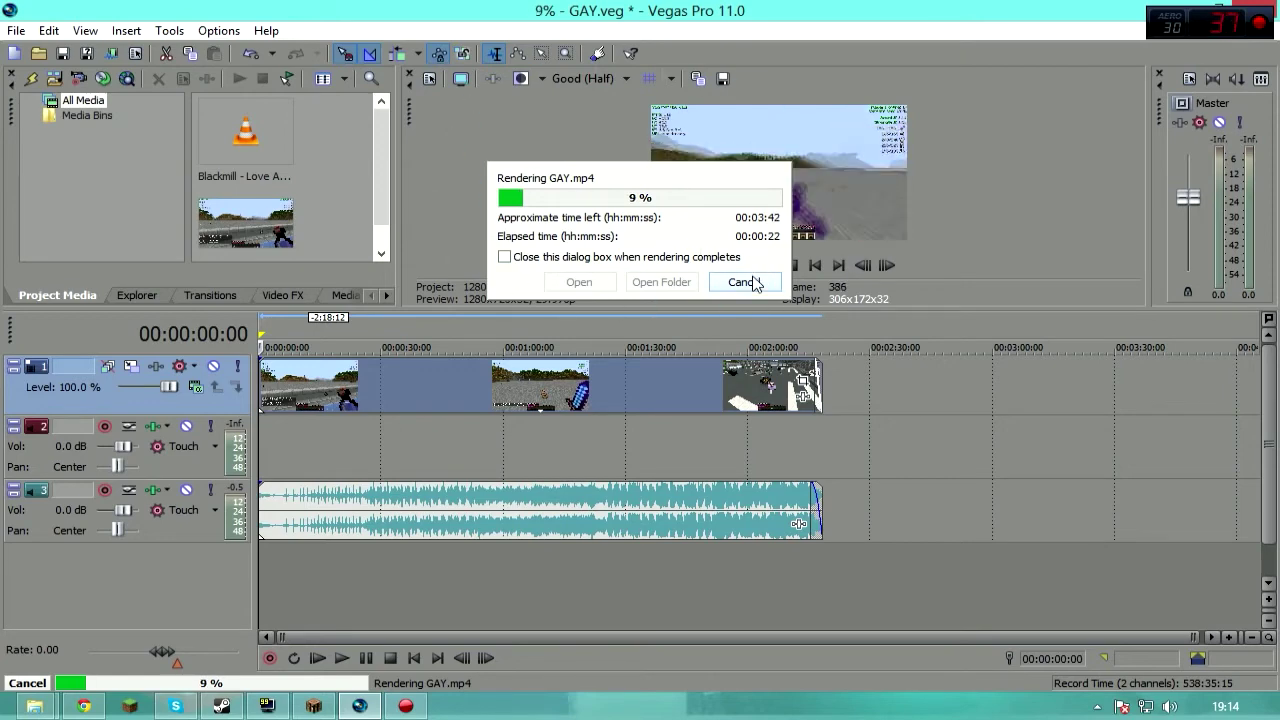
{"action": "left_click", "coordinate": [750, 282]}
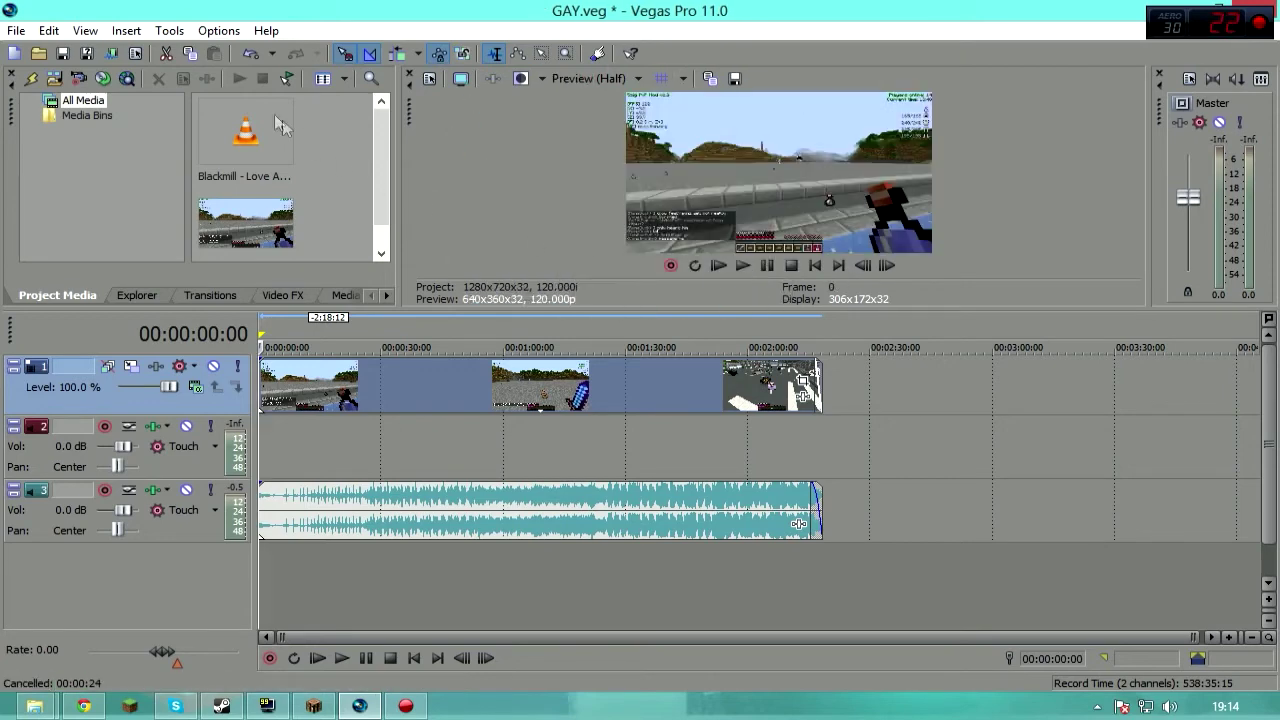
- Choose the 6 Mbps HD 720-30p Video template under Windows Media Video V11 as render format, and open its custom settings
{"action": "left_click", "coordinate": [112, 53]}
{"action": "left_click", "coordinate": [470, 346]}
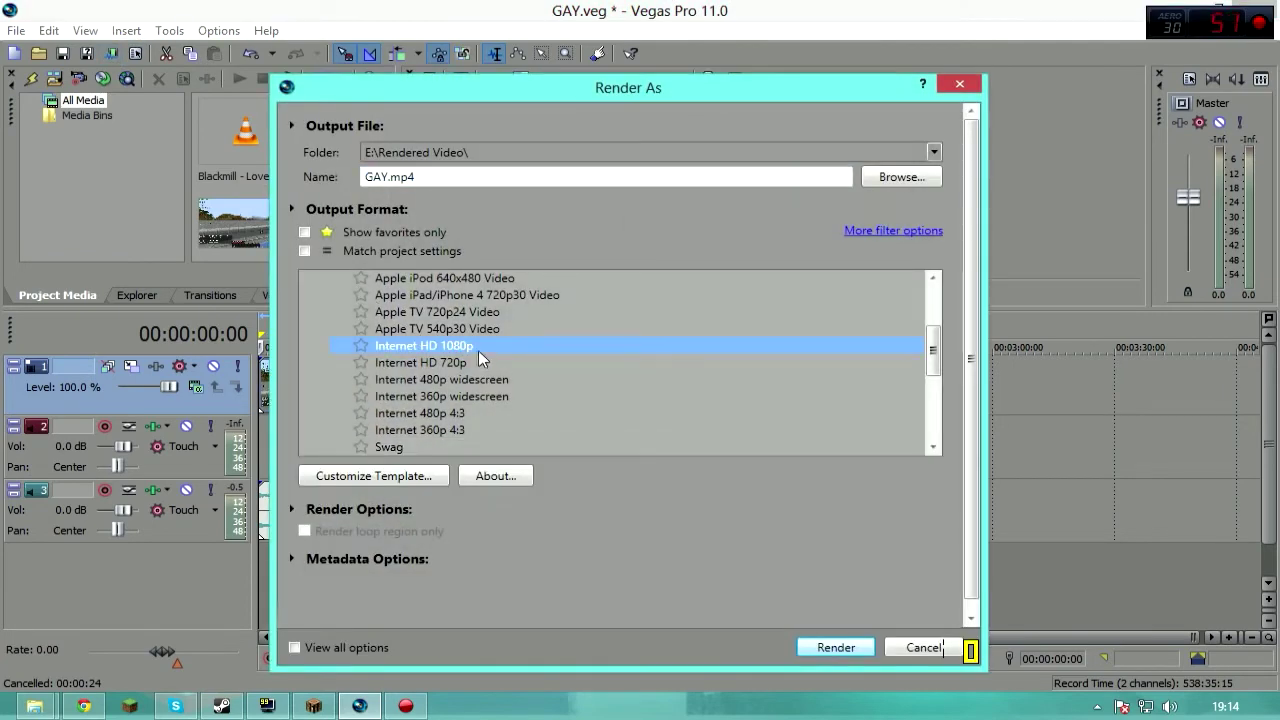
{"action": "scroll", "coordinate": [478, 350], "scroll_direction": "up", "scroll_amount": 2}
{"action": "left_click", "coordinate": [306, 300]}
{"action": "scroll", "coordinate": [313, 302], "scroll_direction": "down", "scroll_amount": 2}
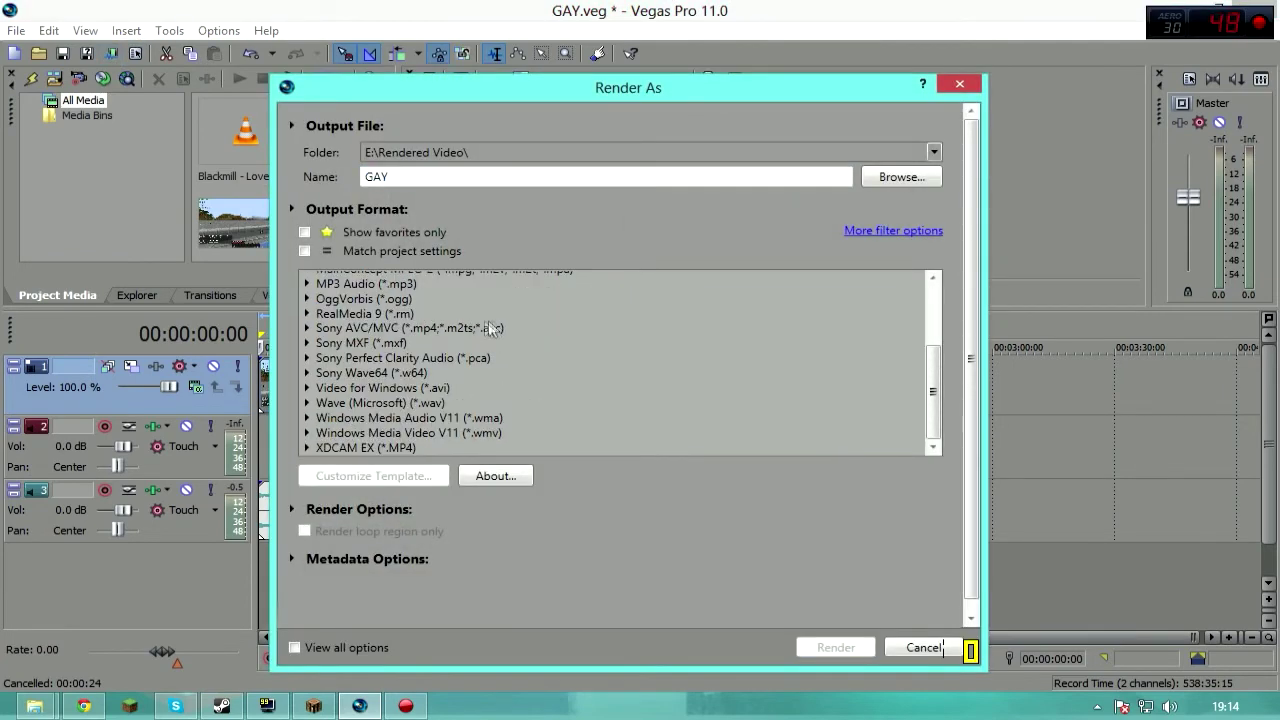
{"action": "left_click", "coordinate": [362, 299]}
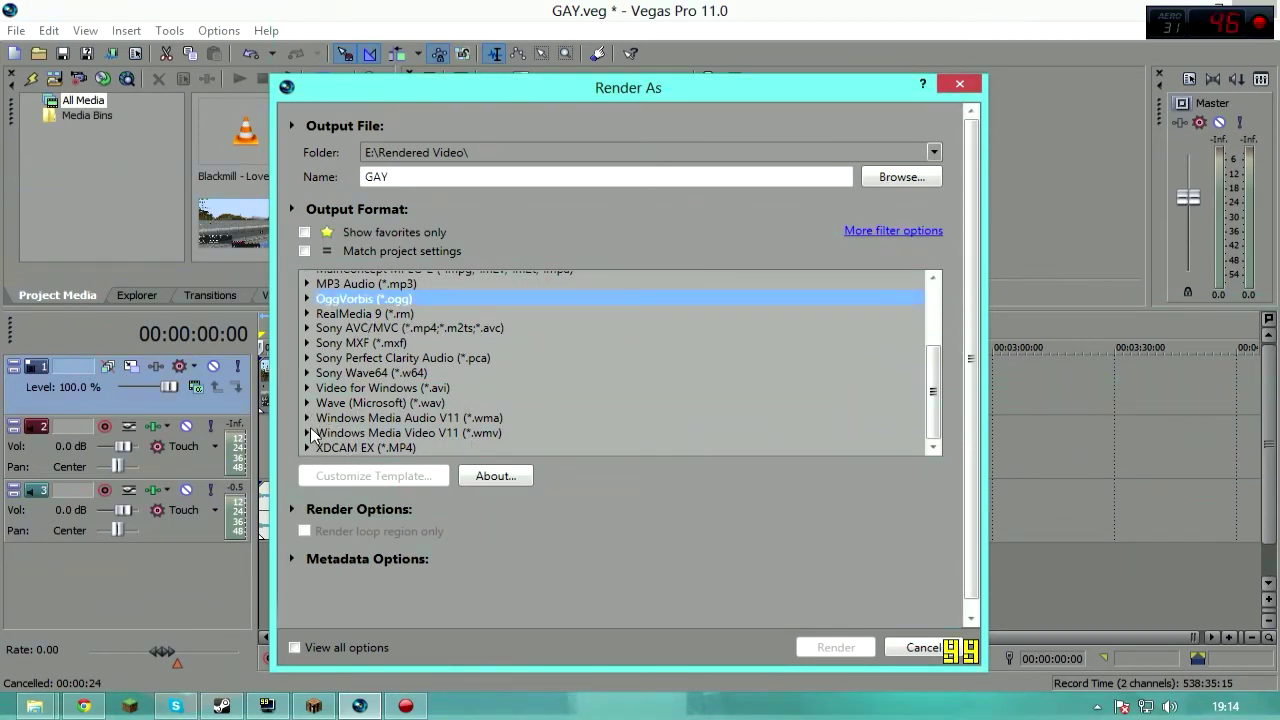
{"action": "left_click", "coordinate": [308, 433]}
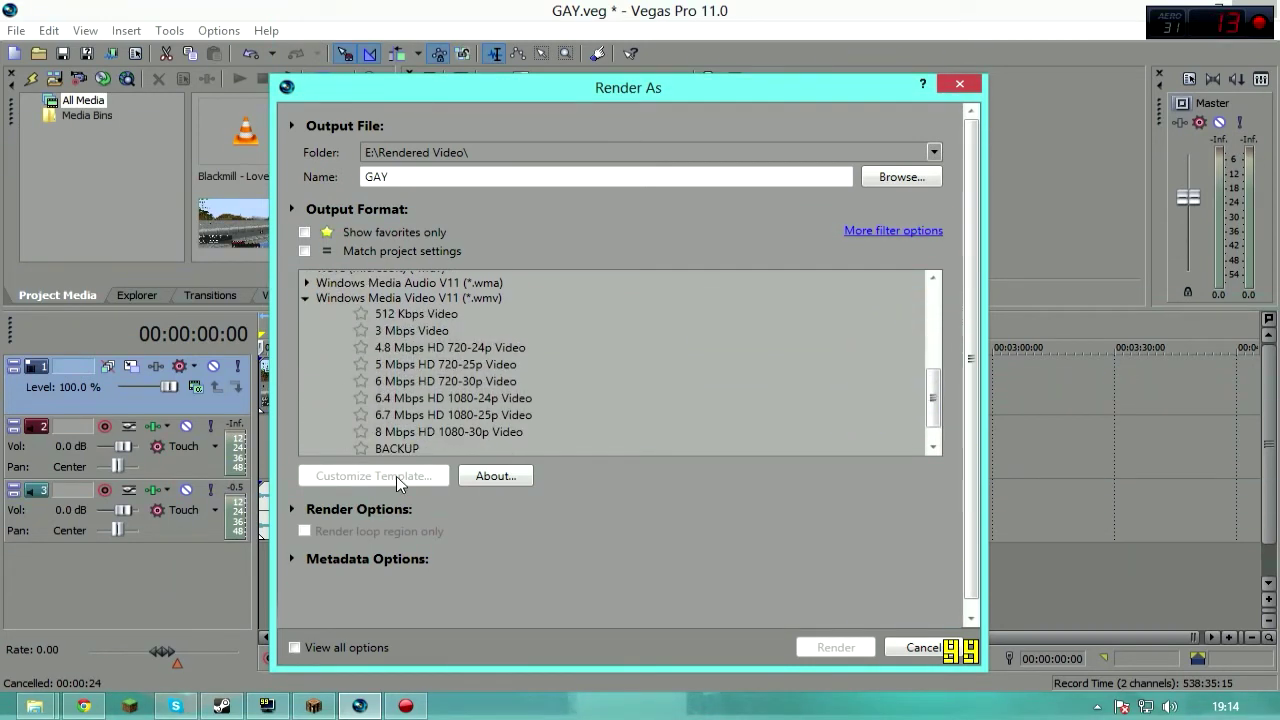
{"action": "left_click", "coordinate": [424, 381]}
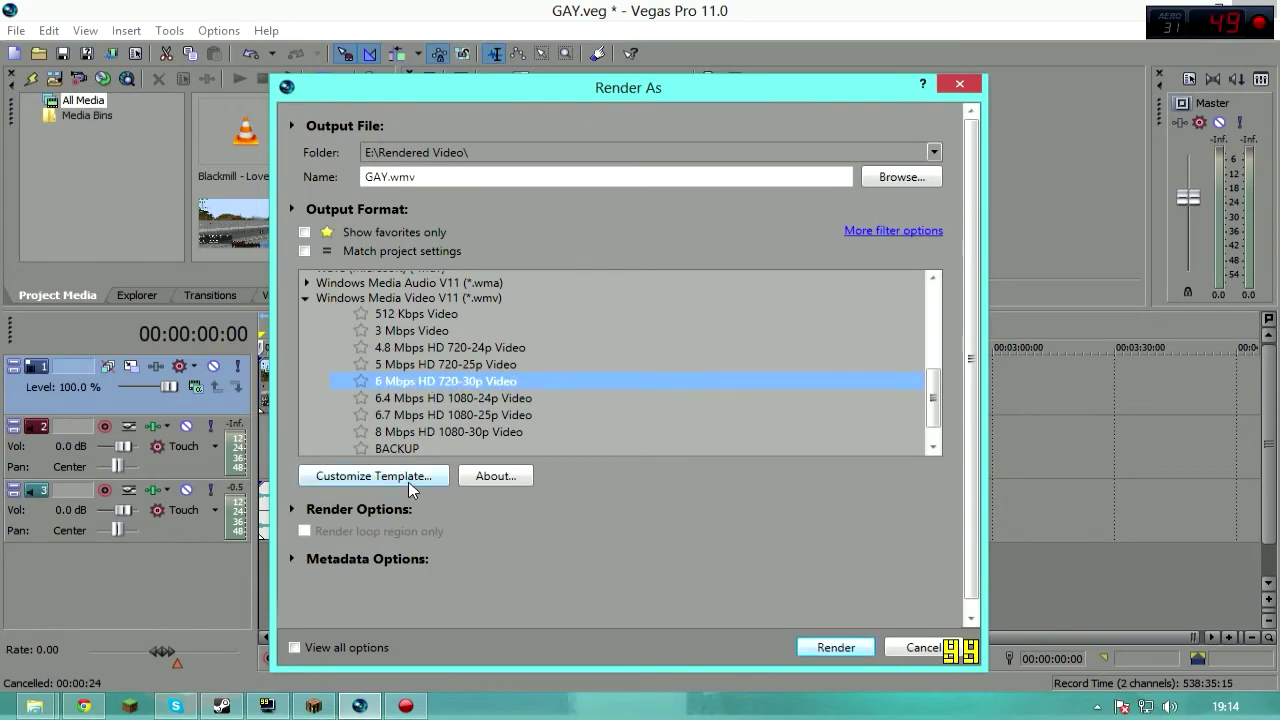
{"action": "left_click", "coordinate": [408, 478]}
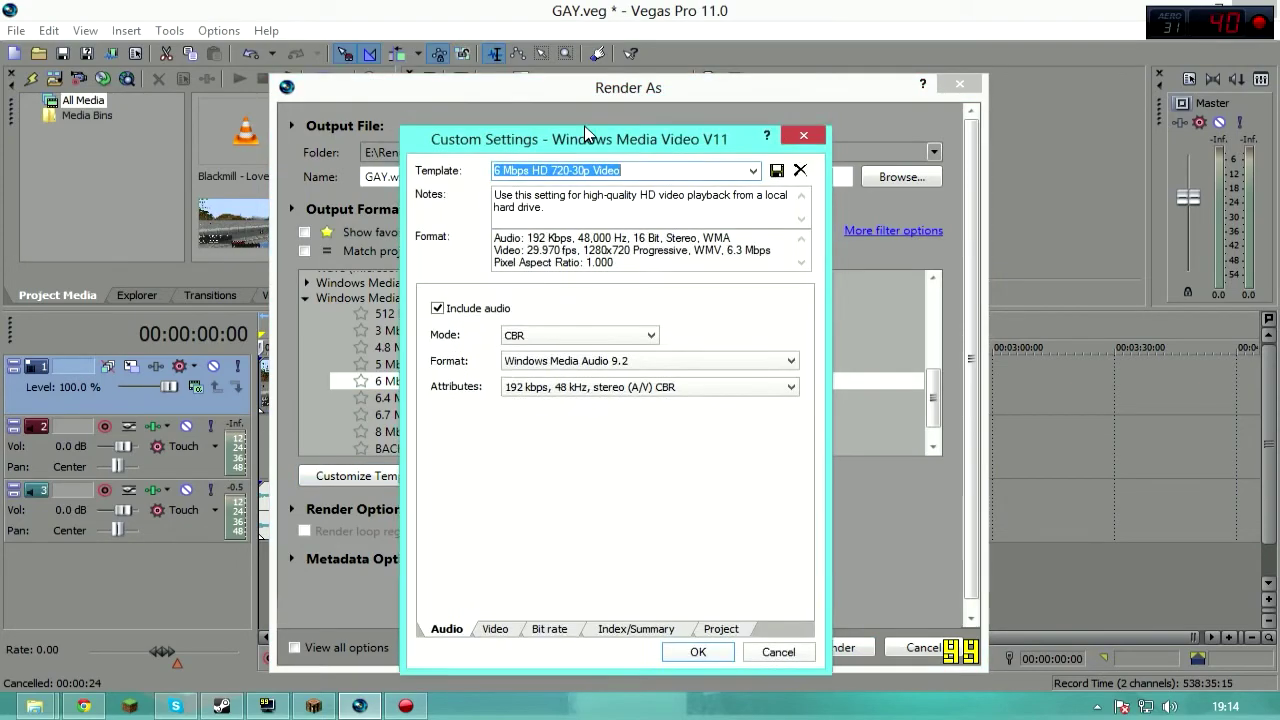
{"action": "left_click_drag", "start_coordinate": [584, 125], "coordinate": [549, 117]}
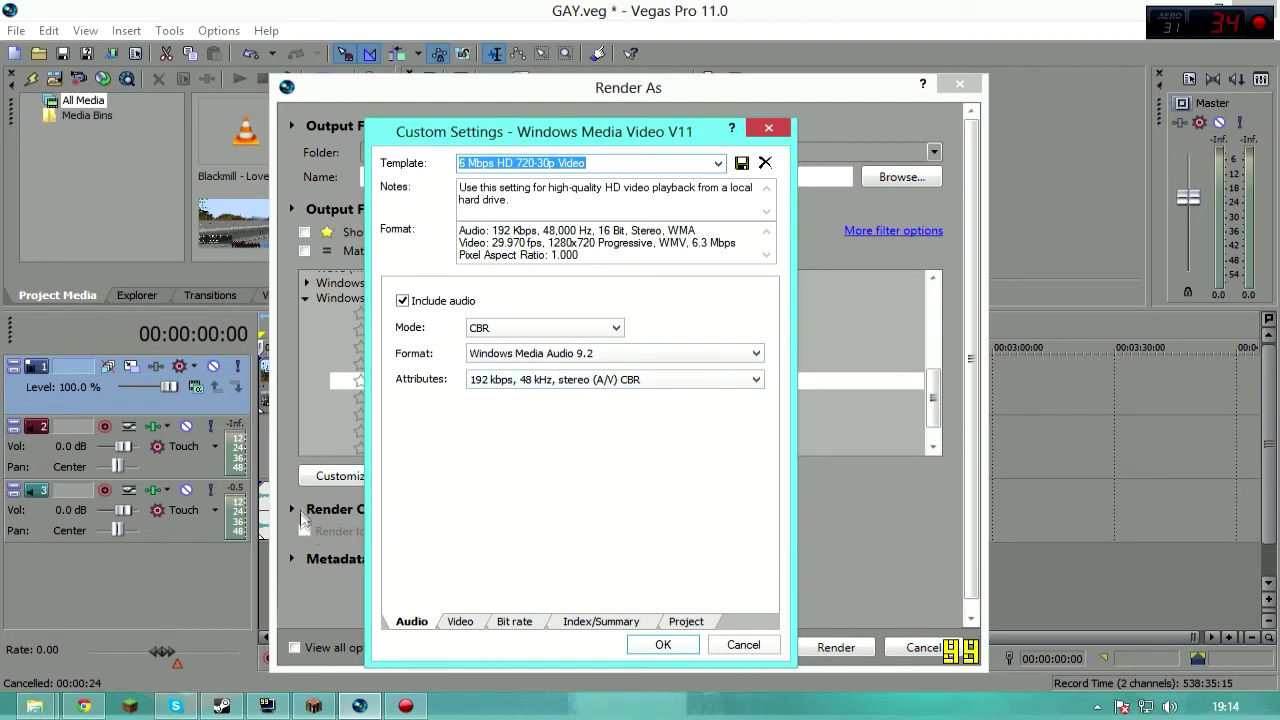
- Set the WMV template's video smoothness to 100, and check the available video formats without changing the format
{"action": "left_click", "coordinate": [458, 621]}
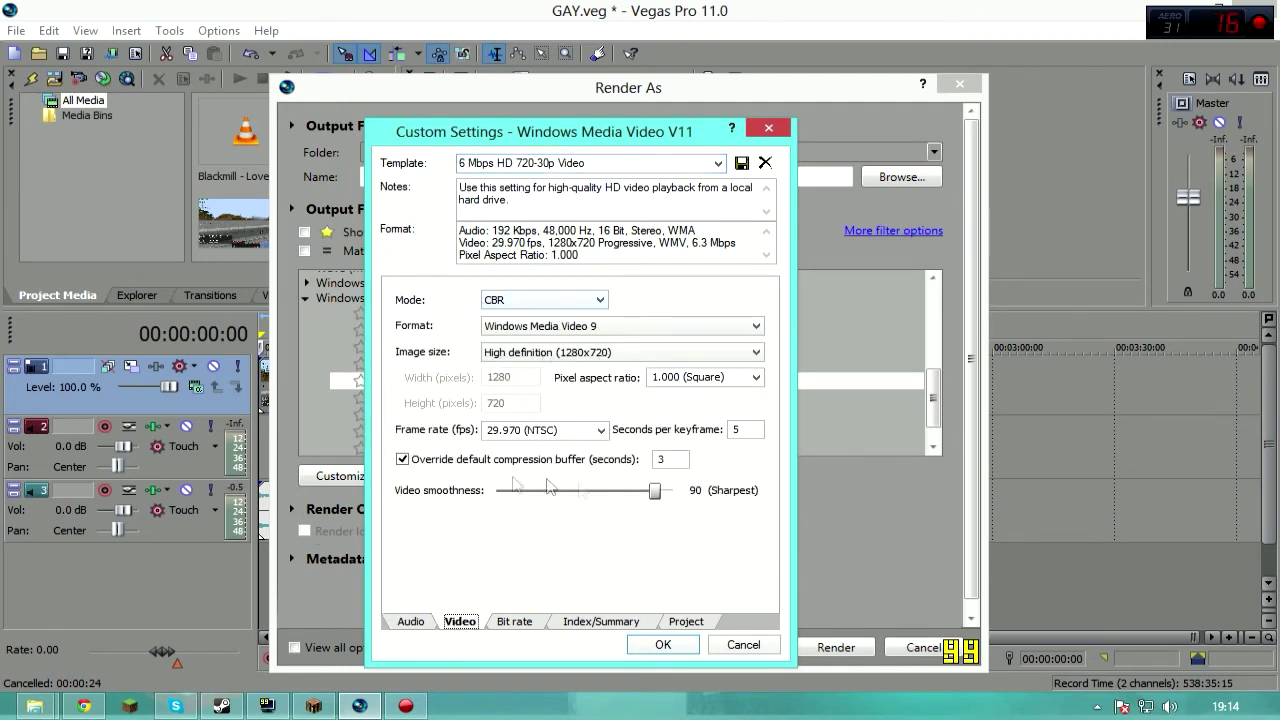
{"action": "left_click_drag", "start_coordinate": [657, 494], "coordinate": [728, 503]}
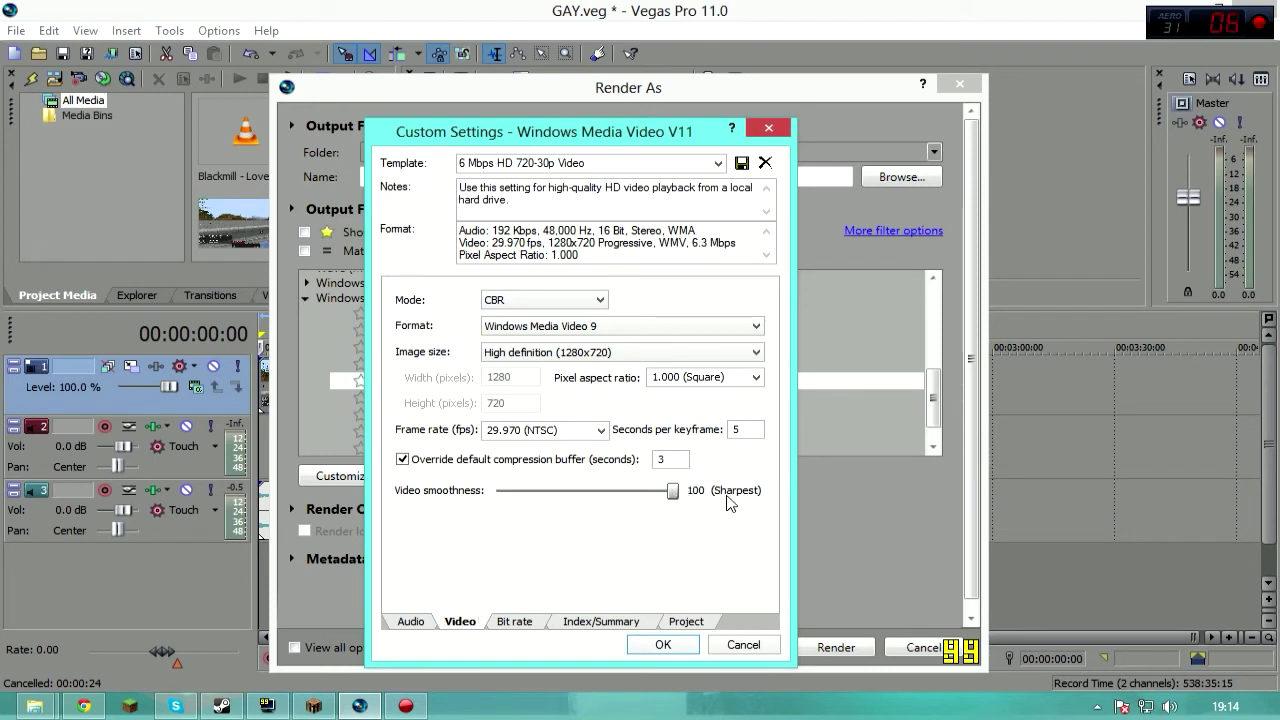
{"action": "left_click", "coordinate": [621, 331]}
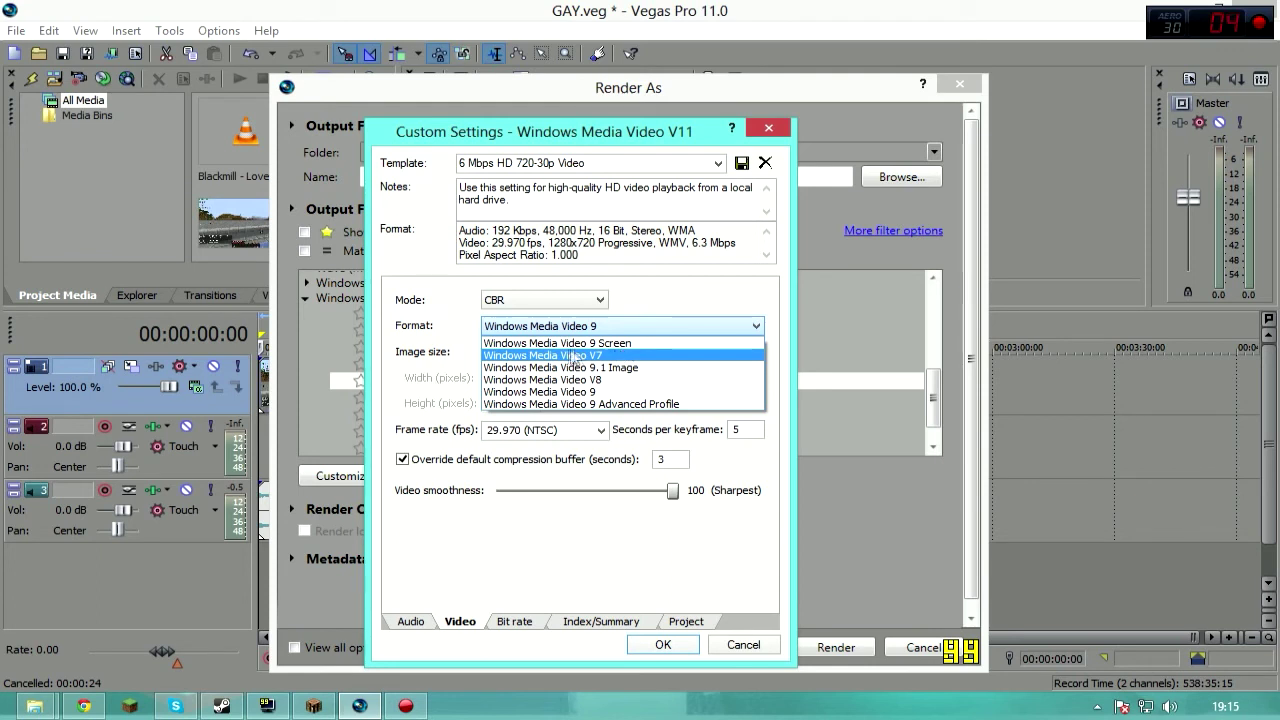
{"action": "left_click", "coordinate": [594, 574]}
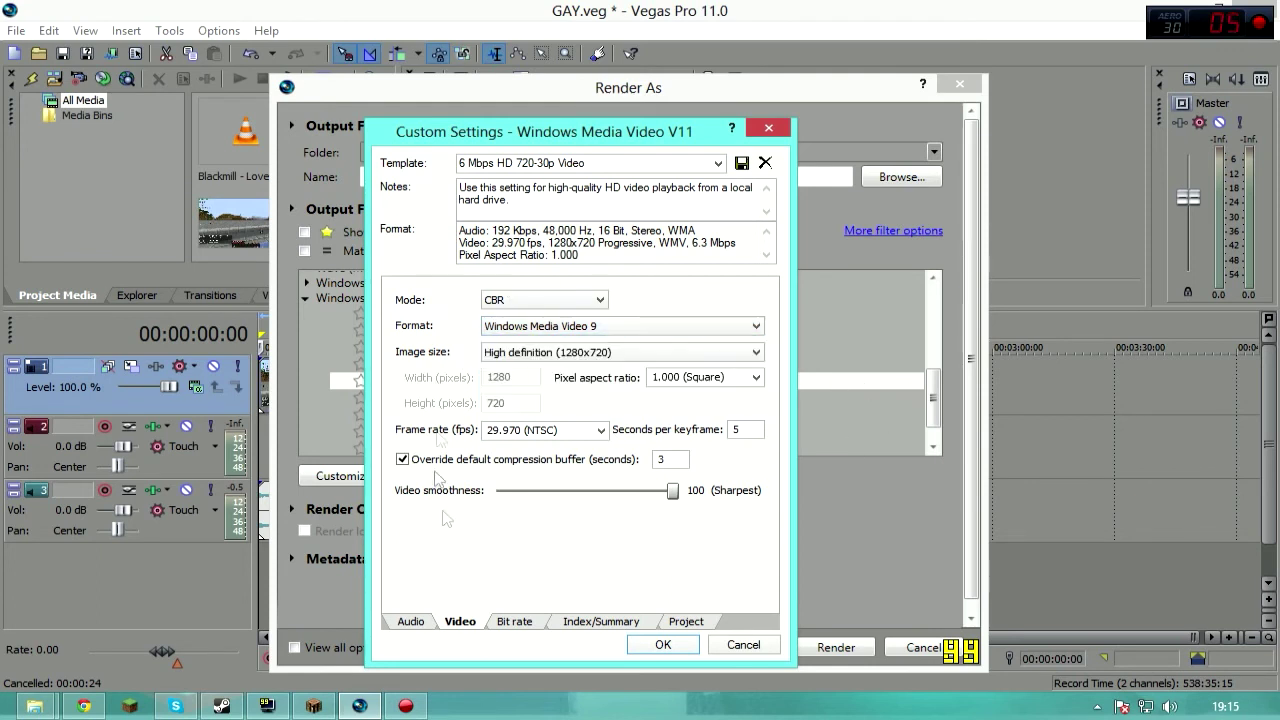
- Set the WMV template's Internet/LAN target bit rate to 7 M and its video rendering quality to Best
{"action": "left_click", "coordinate": [514, 622]}
{"action": "double_click", "coordinate": [584, 407]}
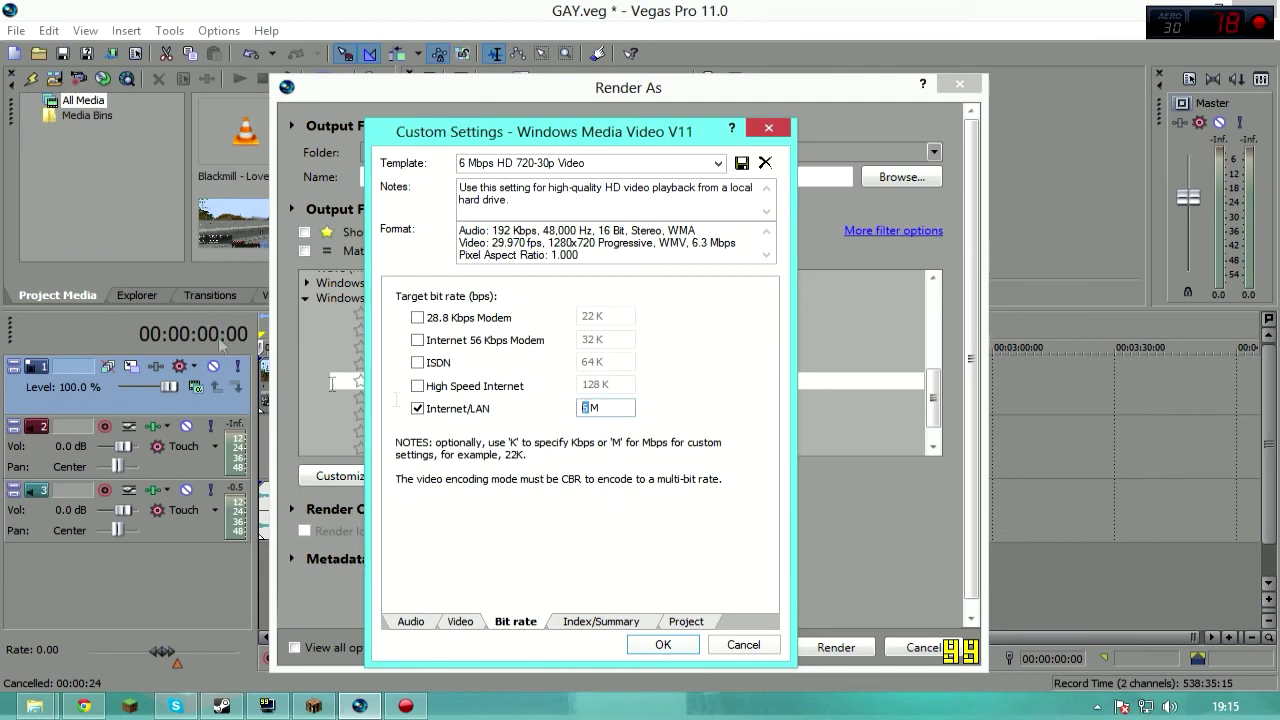
{"action": "type", "text": "7"}
{"action": "left_click", "coordinate": [686, 621]}
{"action": "left_click", "coordinate": [615, 297]}
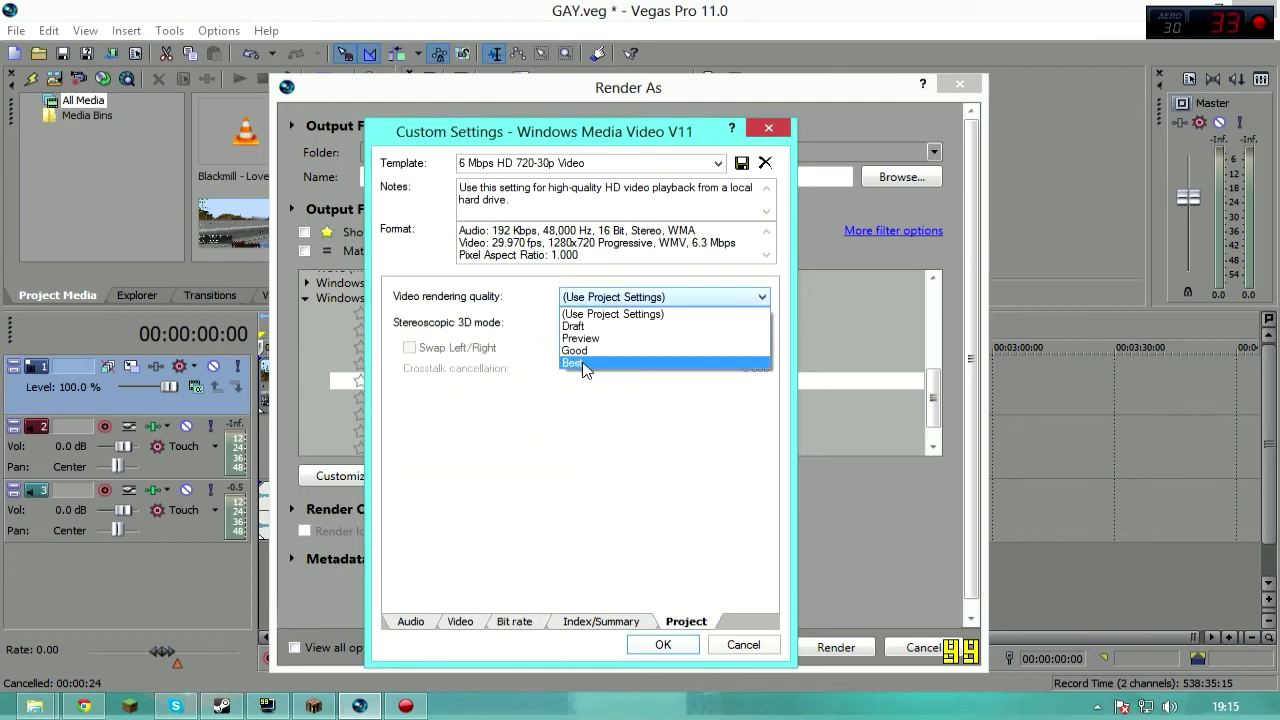
{"action": "left_click", "coordinate": [600, 364]}
- Save the WMV template as Backup RENDER and start rendering the project with it
{"action": "left_click", "coordinate": [624, 160]}
{"action": "type", "text": "Backup RENDER"}
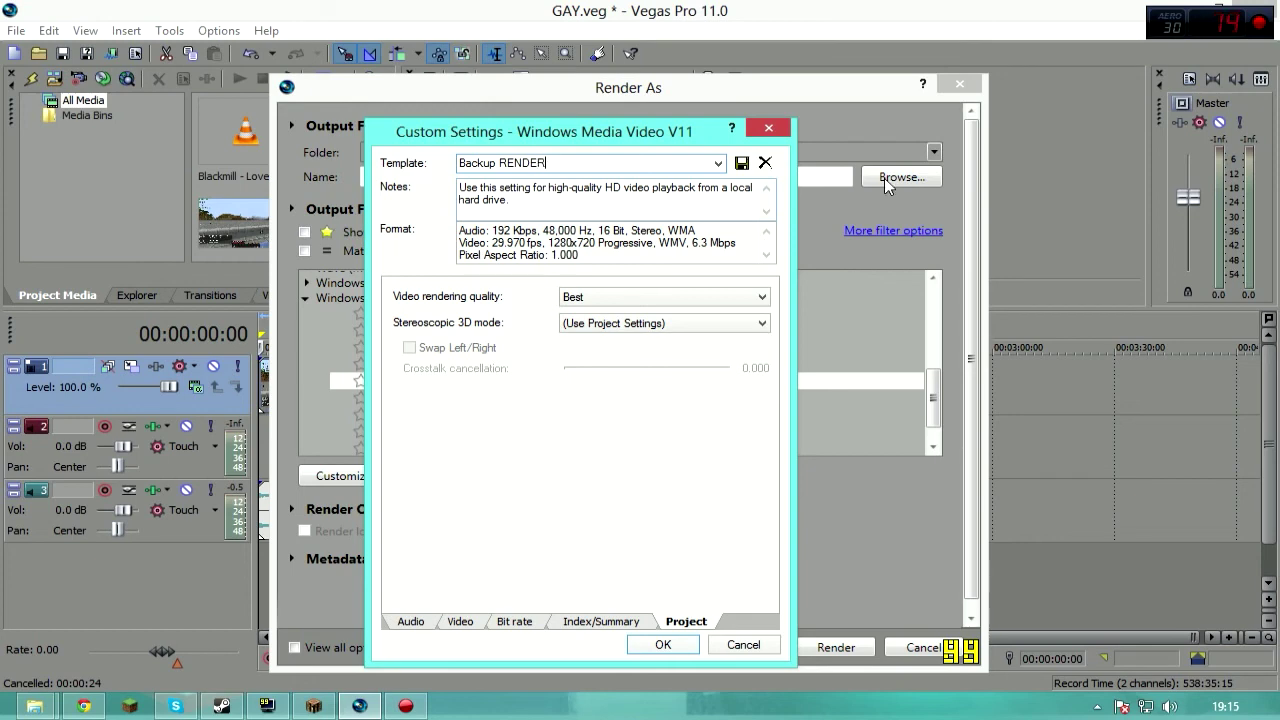
{"action": "left_click", "coordinate": [741, 162]}
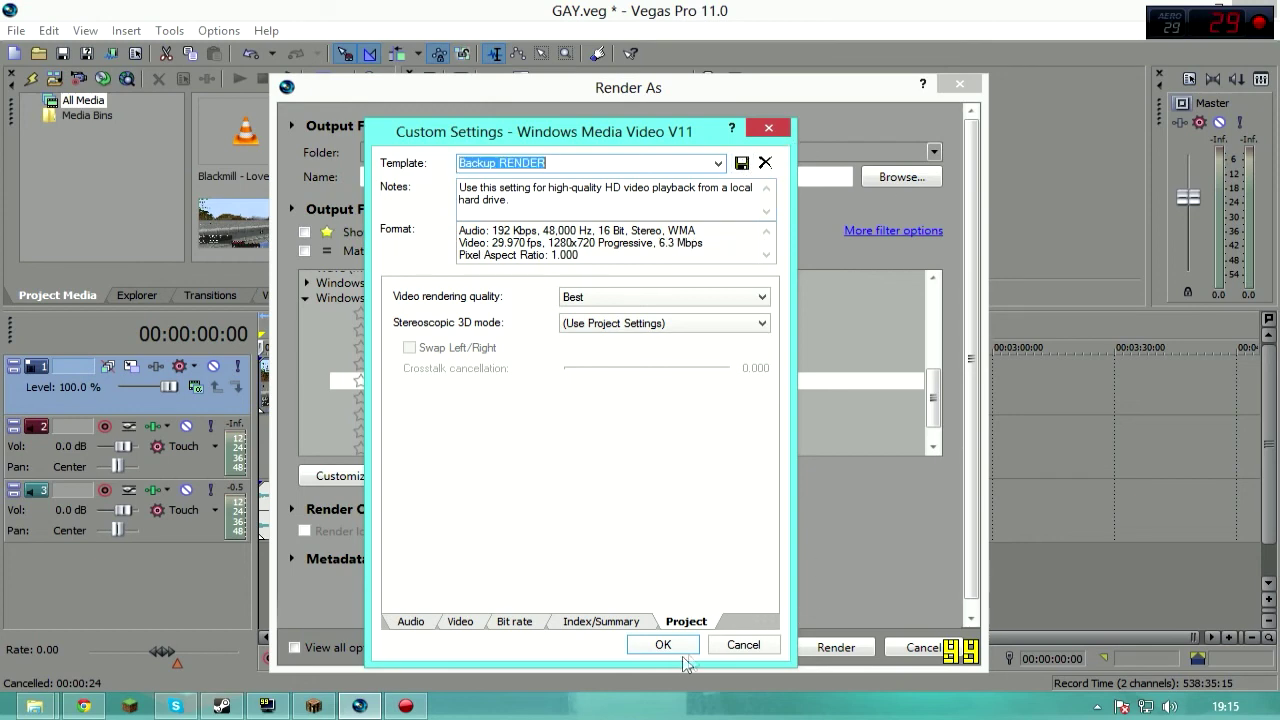
{"action": "left_click", "coordinate": [675, 646]}
{"action": "left_click", "coordinate": [826, 647]}
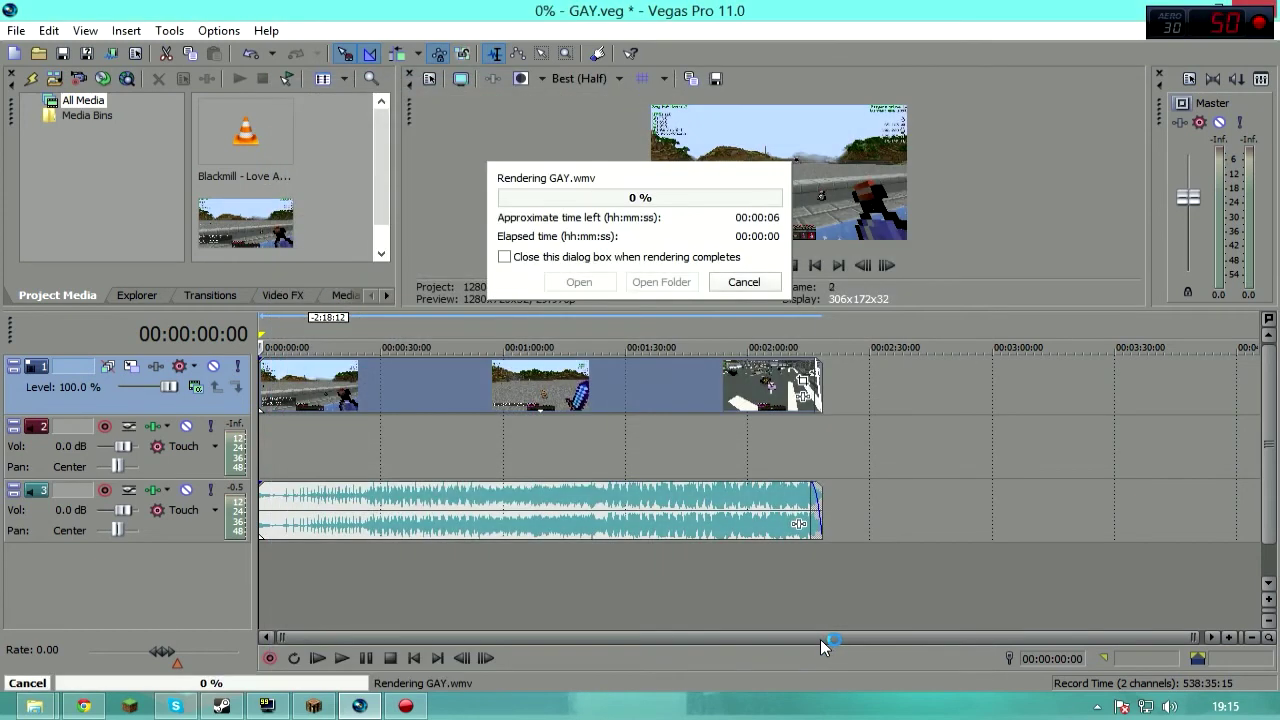